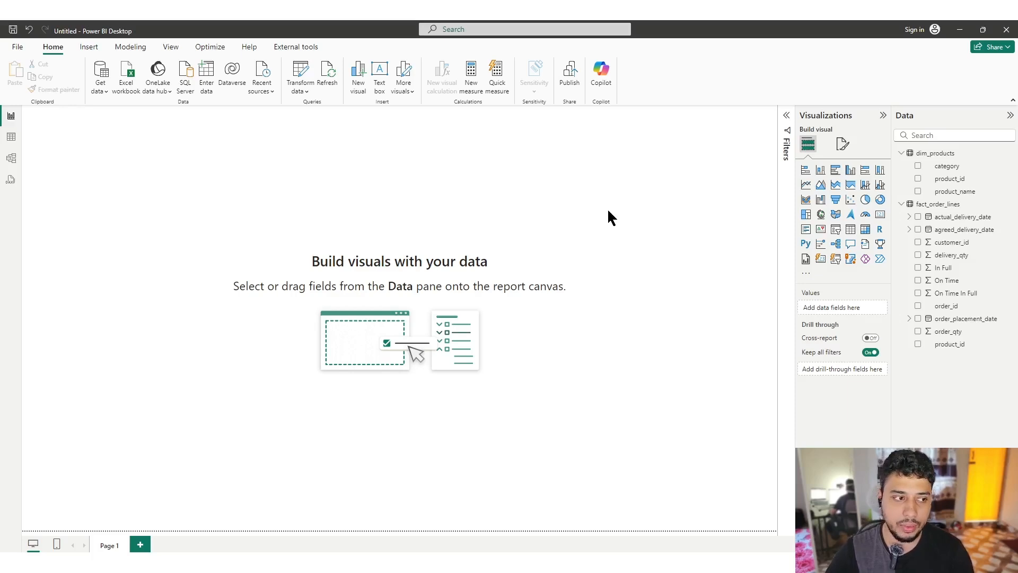
Examine the rows of the fact_order_lines and dim_products tables
{"action": "left_click", "coordinate": [11, 139]}
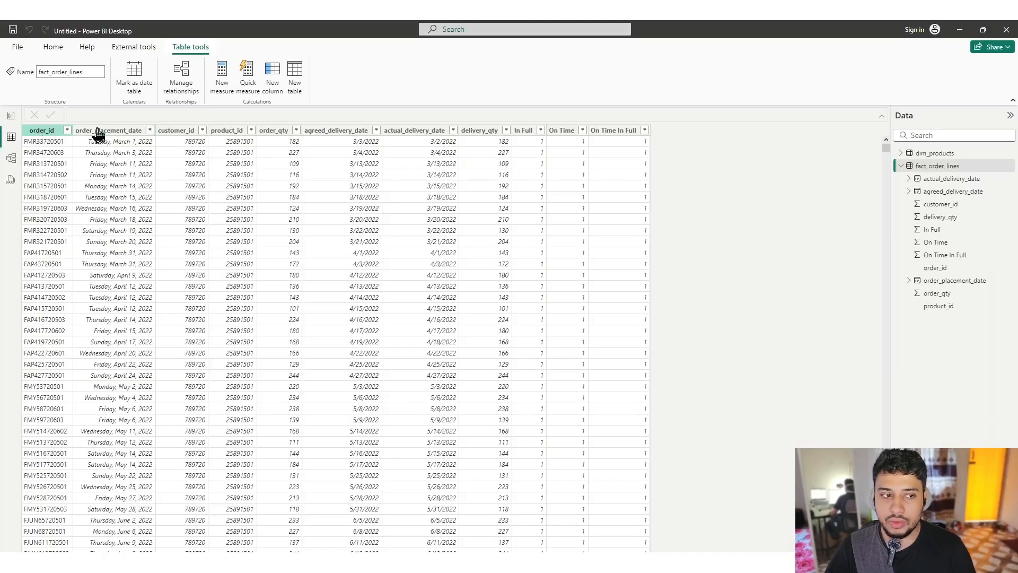
{"action": "left_click", "coordinate": [934, 155]}
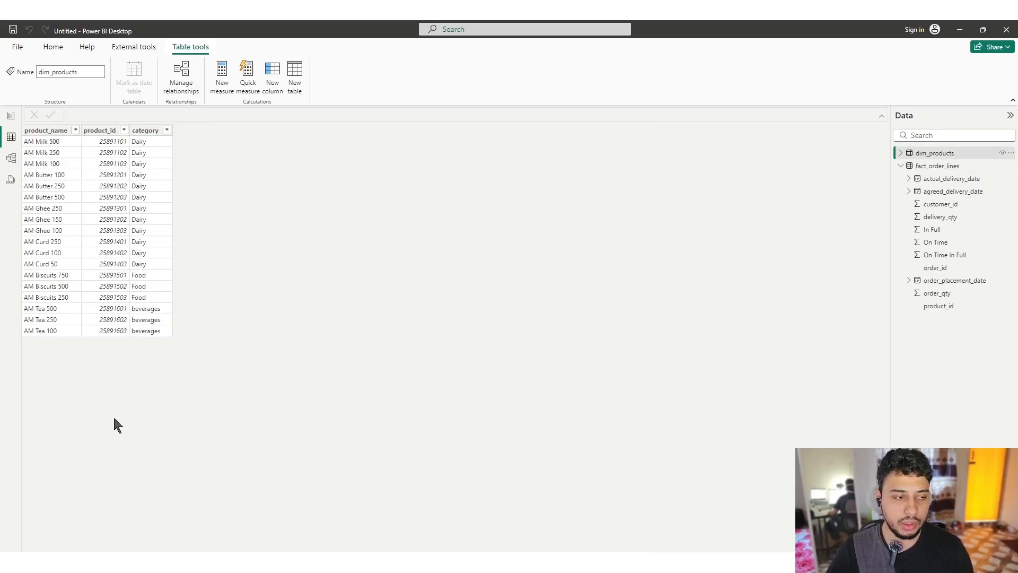
{"action": "left_click", "coordinate": [947, 167]}
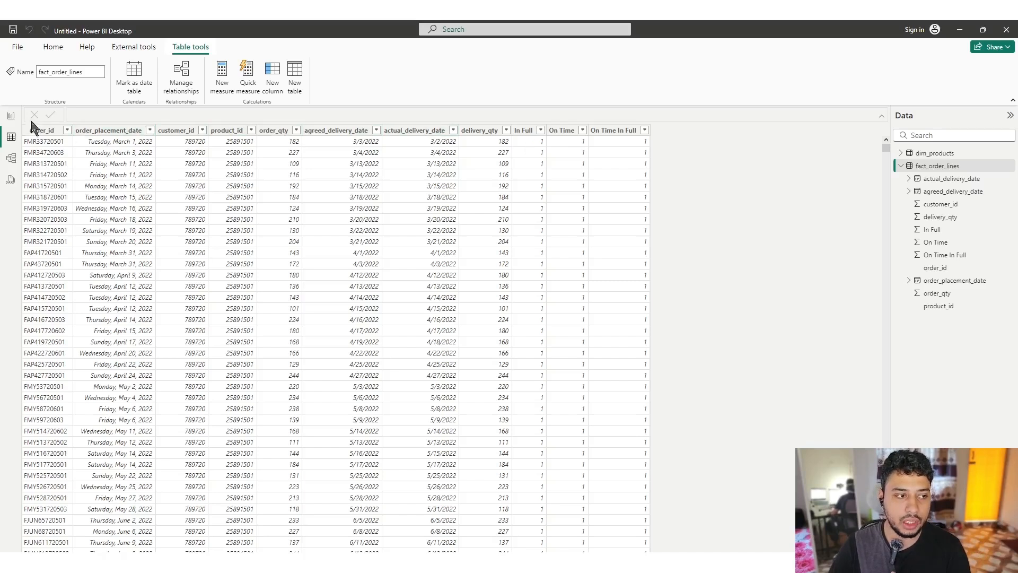
Add an empty table visual to the report page and enlarge it to fill more of the canvas
{"action": "left_click", "coordinate": [10, 116]}
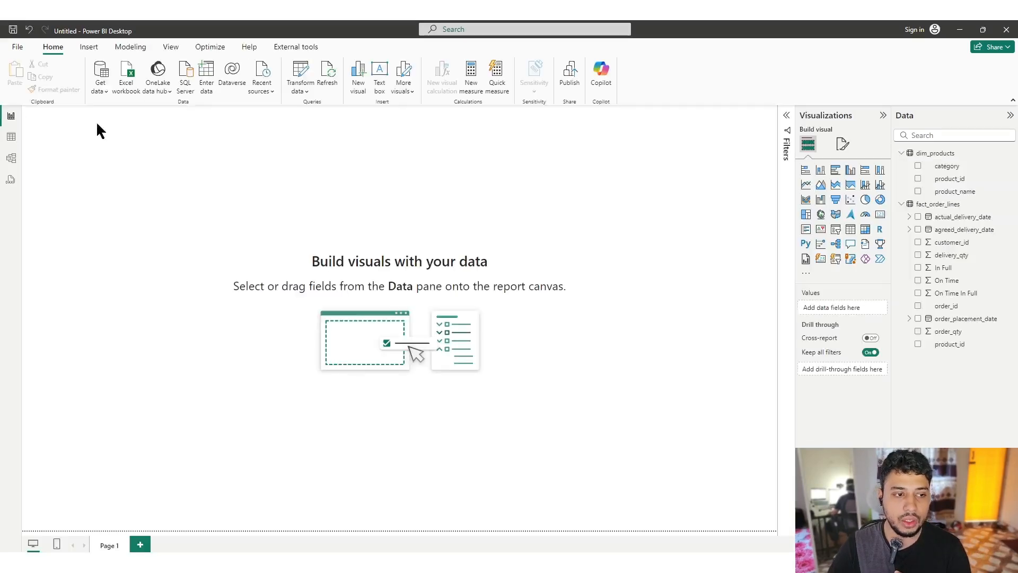
{"action": "left_click", "coordinate": [850, 229]}
{"action": "left_click_drag", "start_coordinate": [140, 120], "coordinate": [195, 136]}
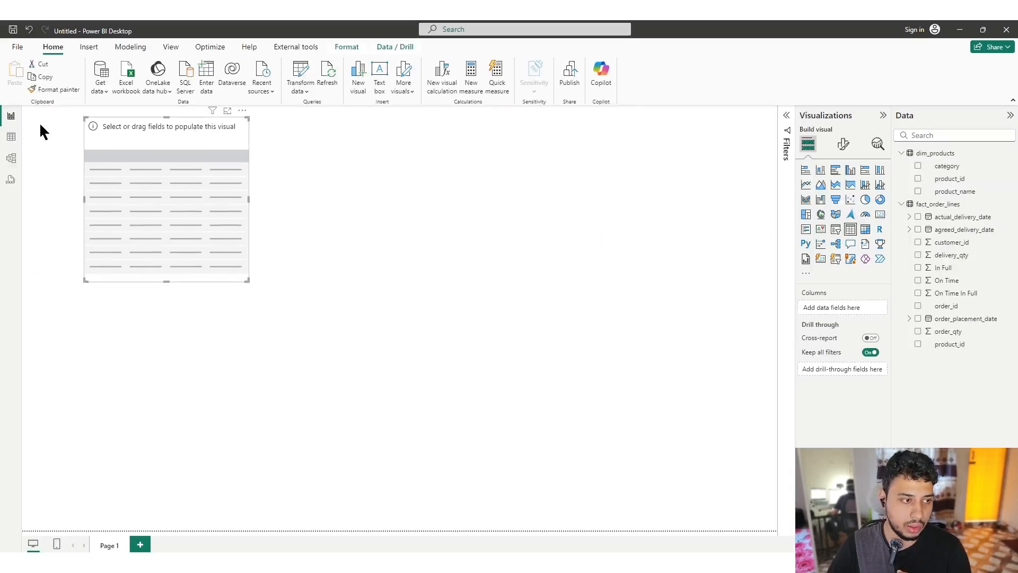
{"action": "left_click_drag", "start_coordinate": [248, 281], "coordinate": [489, 411]}
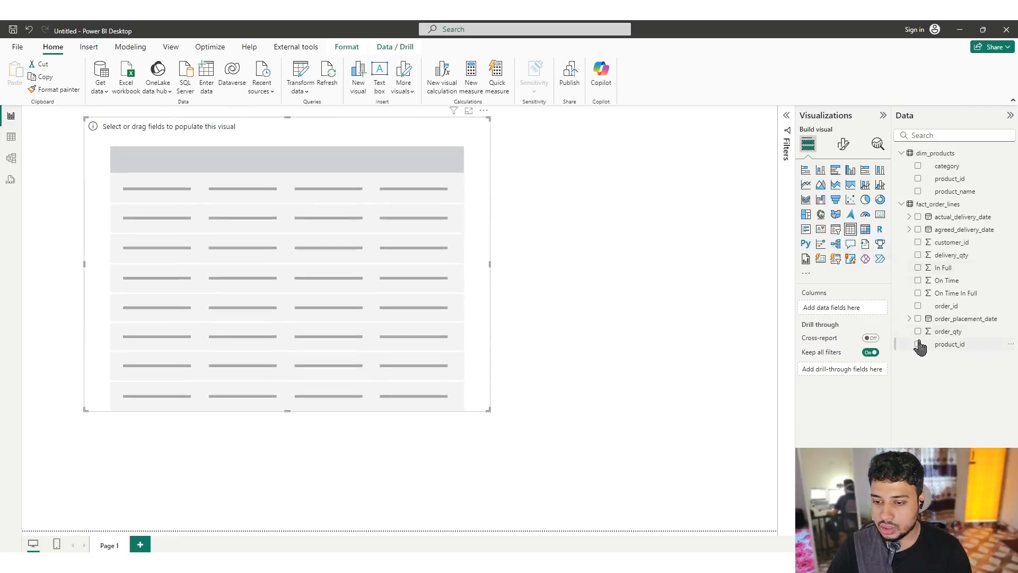
Add order_id, agreed_delivery_date and actual_delivery_date from fact_order_lines as columns of the table visual
{"action": "left_click", "coordinate": [918, 305]}
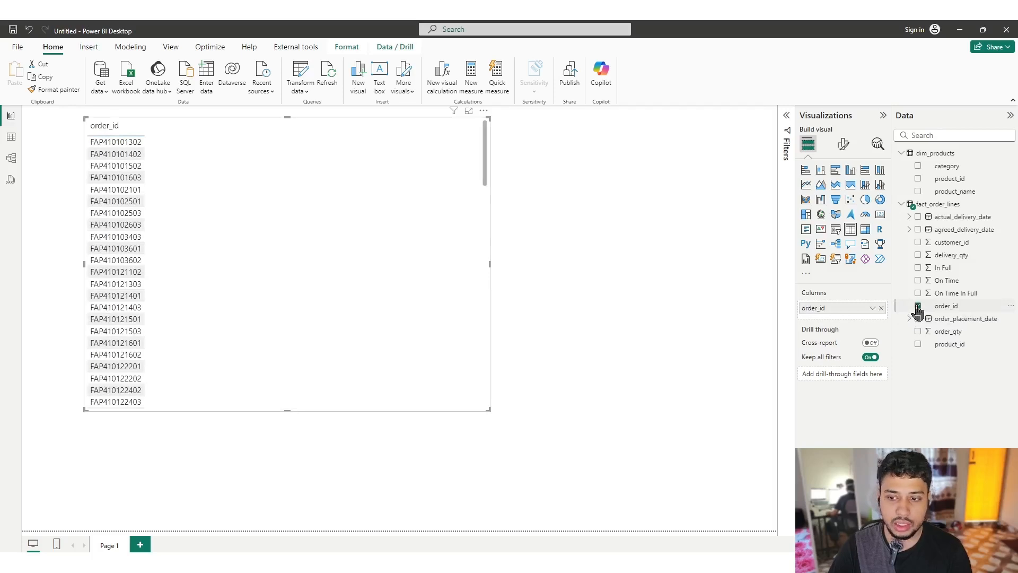
{"action": "left_click", "coordinate": [918, 230]}
{"action": "left_click", "coordinate": [918, 217]}
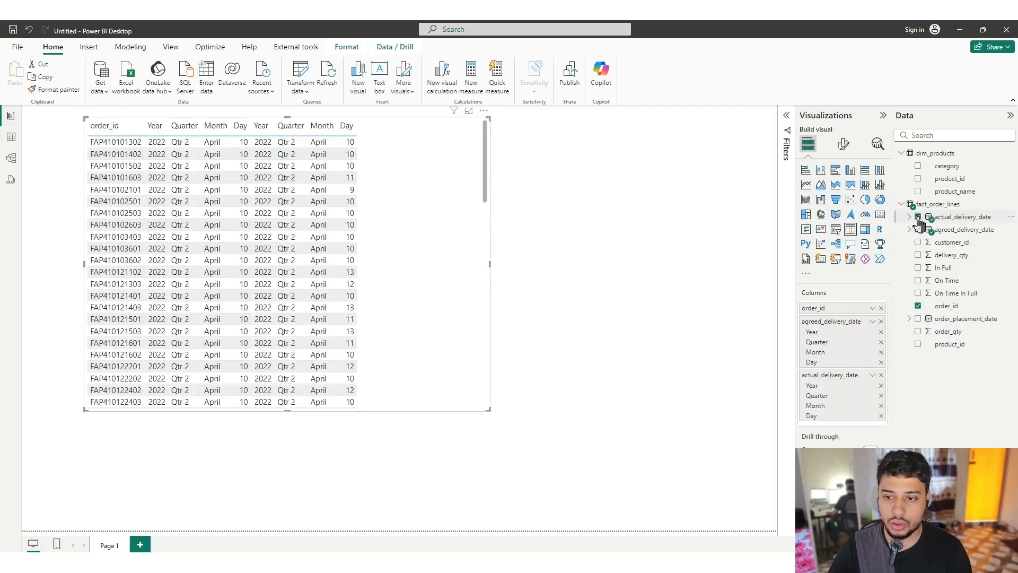
Show agreed_delivery_date and actual_delivery_date as plain dates instead of date hierarchies, and sort the table ascending by agreed_delivery_date
{"action": "left_click", "coordinate": [872, 322]}
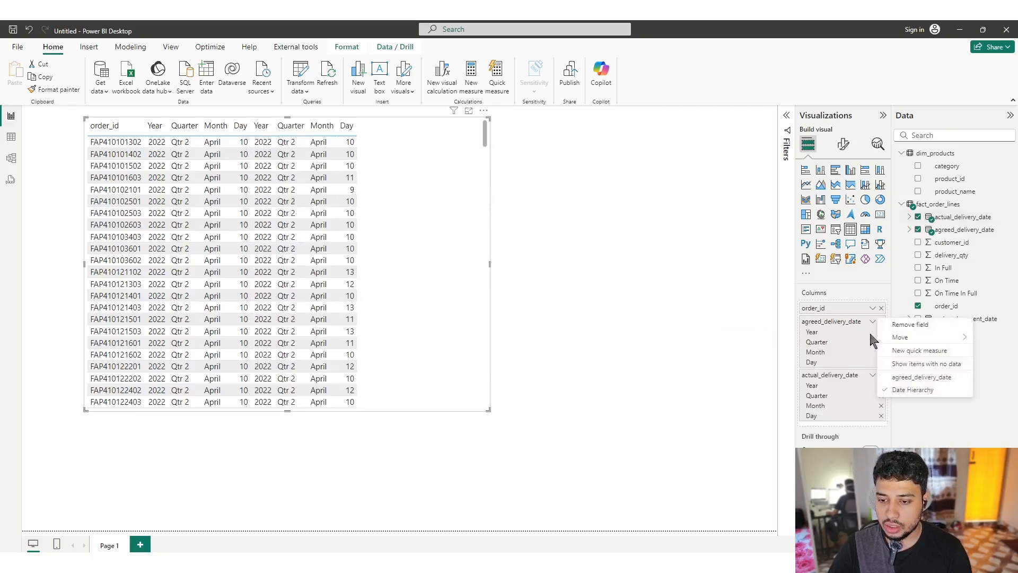
{"action": "left_click", "coordinate": [902, 381]}
{"action": "left_click", "coordinate": [872, 335]}
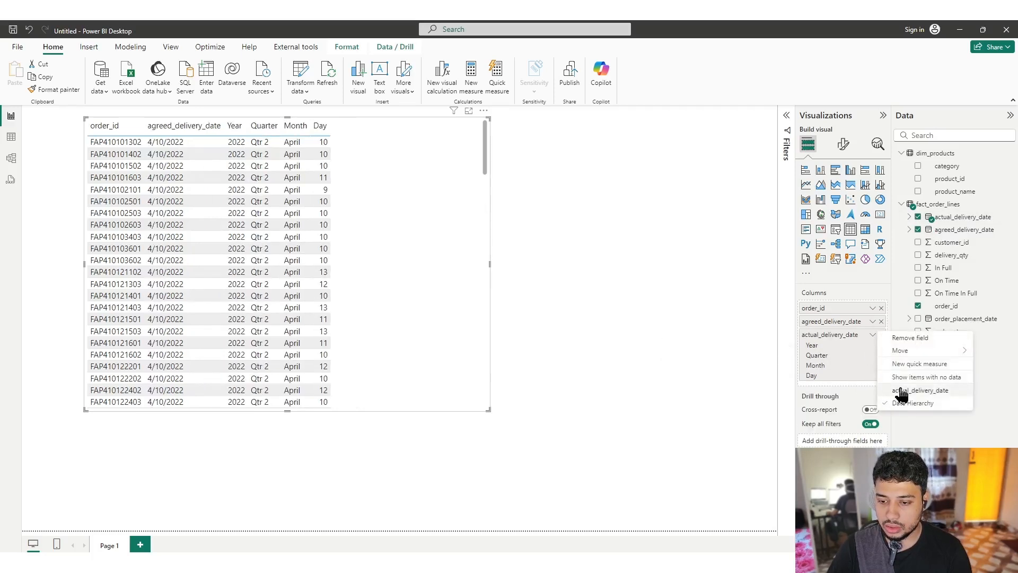
{"action": "left_click", "coordinate": [903, 393]}
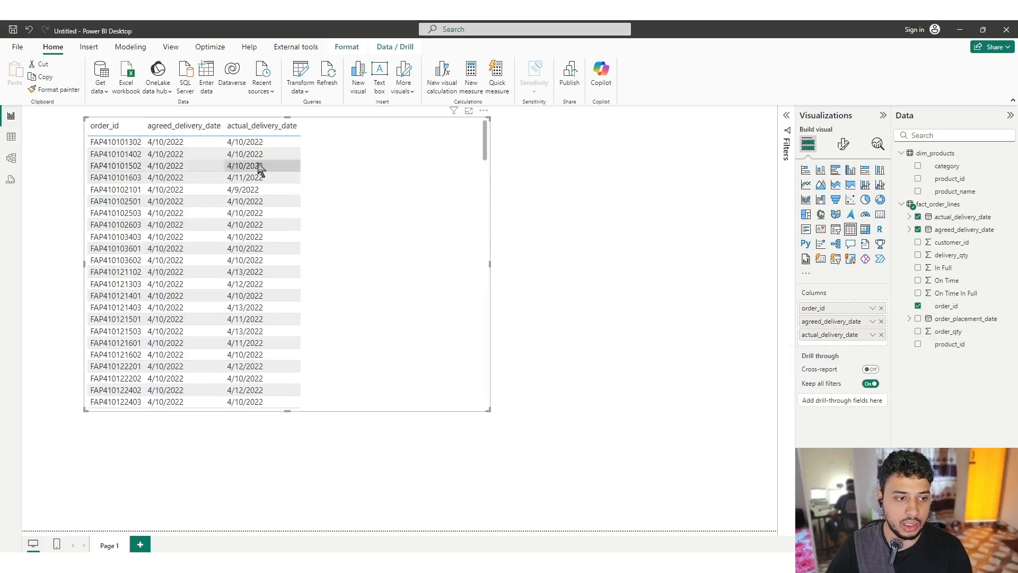
{"action": "left_click", "coordinate": [176, 128]}
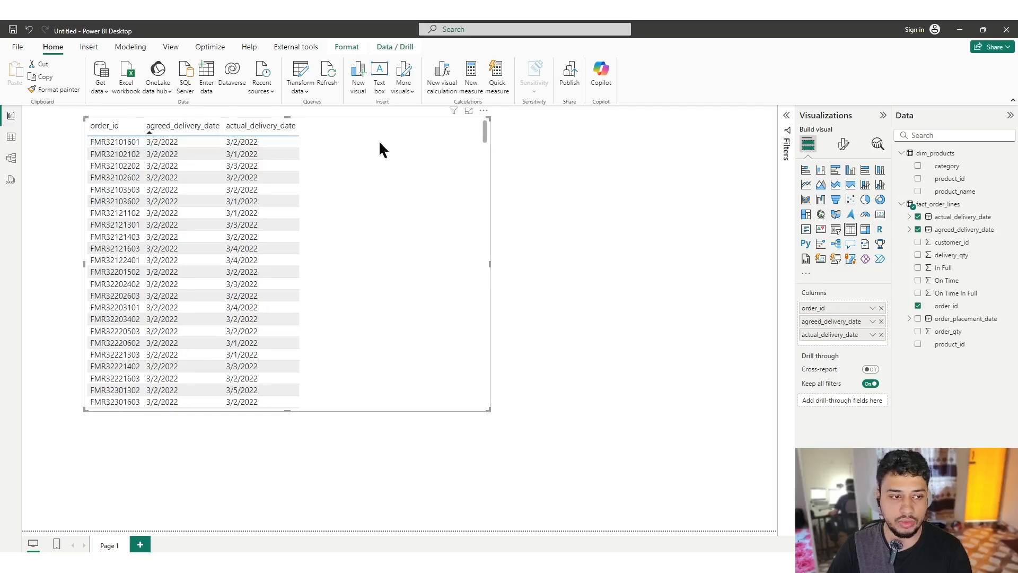
Write measure DaysDelayed in fact_order_lines, returning variable DaysLate: the DATEDIFF in DAY from MIN agreed_delivery_date to MIN actual_delivery_date
{"action": "right_click", "coordinate": [940, 204]}
{"action": "left_click", "coordinate": [934, 223]}
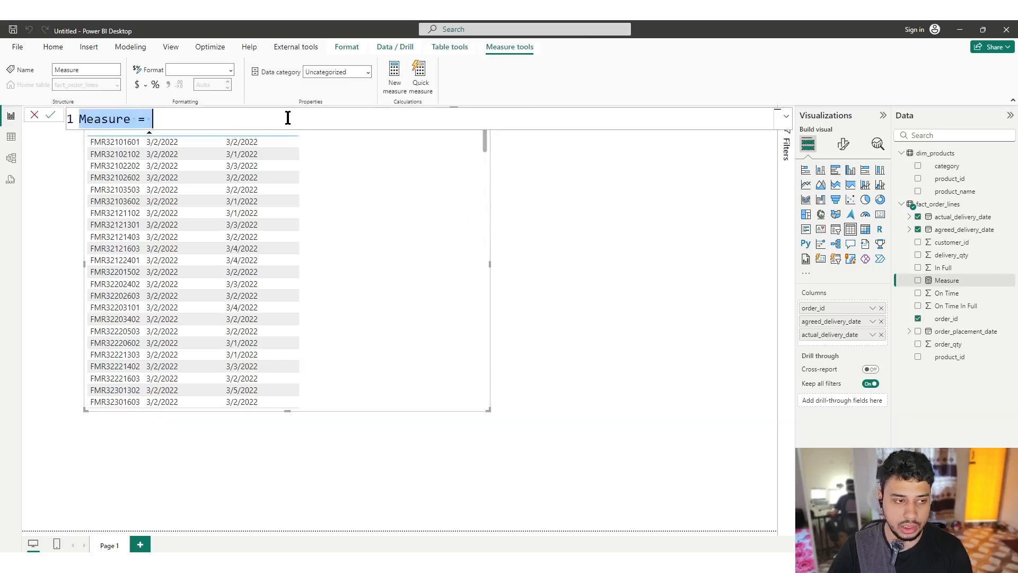
{"action": "type", "text": "DaysDelayed = VAR DaysLate =     DATEDIFF(         MIN(fact_order_lines[agreed_delivery_date]),         MIN(fact_order_lines[actual_delivery_date]),         DAY     ) RETURN     DaysLate"}
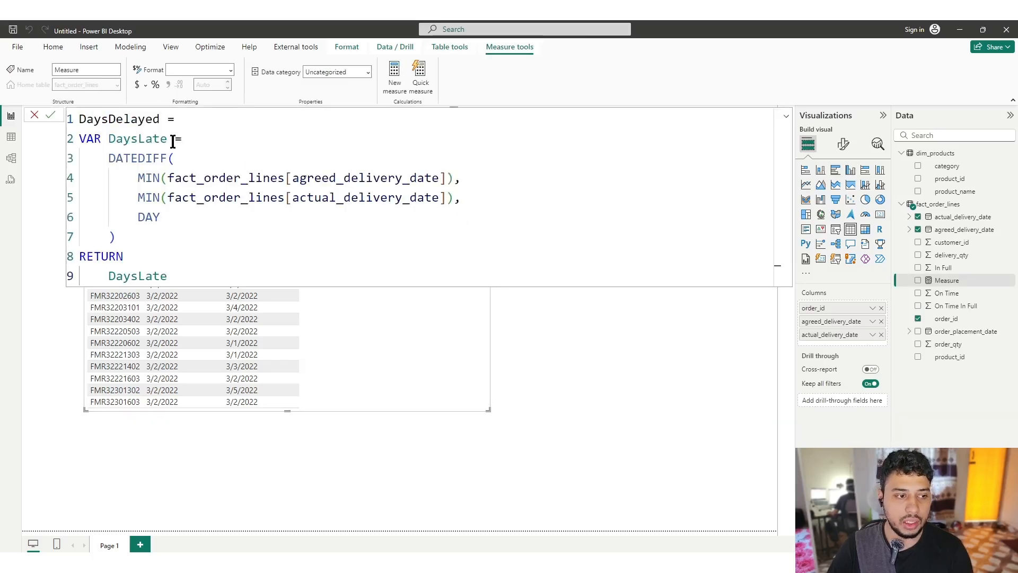
Review the DaysLate variable and the date and interval arguments of DATEDIFF in the DaysDelayed formula
{"action": "left_click_drag", "start_coordinate": [108, 139], "coordinate": [168, 139]}
{"action": "left_click", "coordinate": [115, 236]}
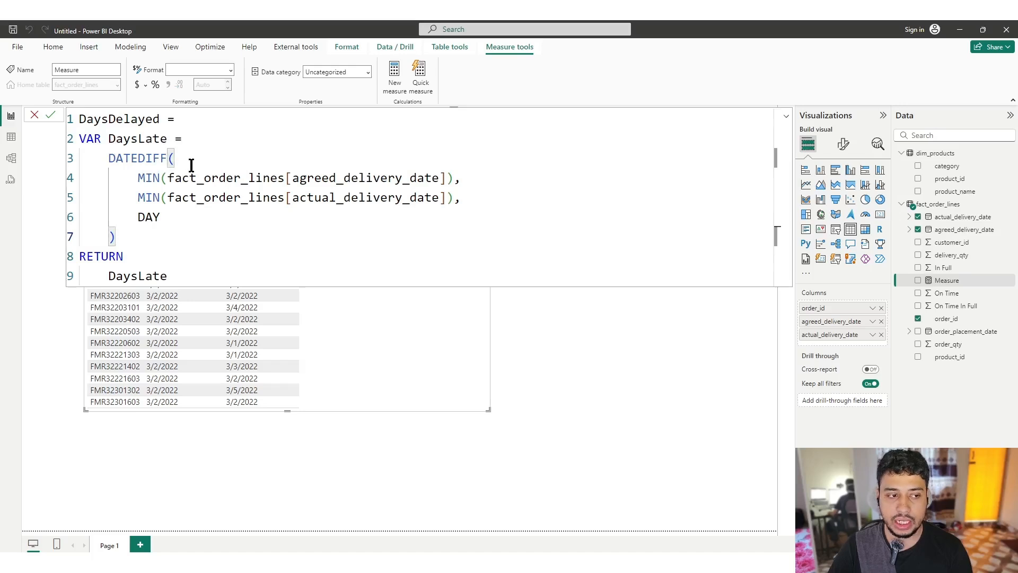
{"action": "left_click_drag", "start_coordinate": [137, 177], "coordinate": [443, 176]}
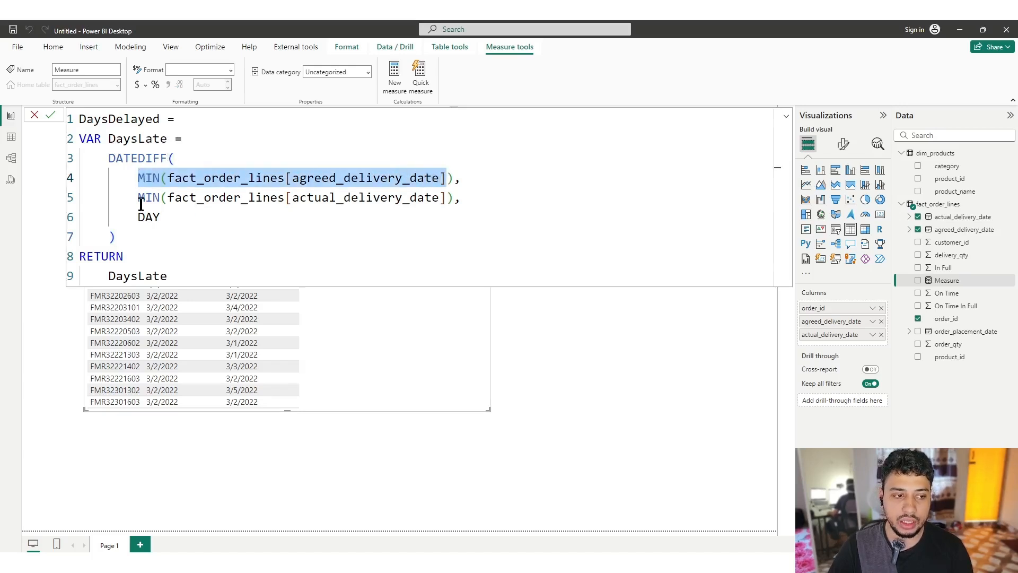
{"action": "left_click_drag", "start_coordinate": [138, 198], "coordinate": [452, 198]}
{"action": "left_click", "coordinate": [455, 197]}
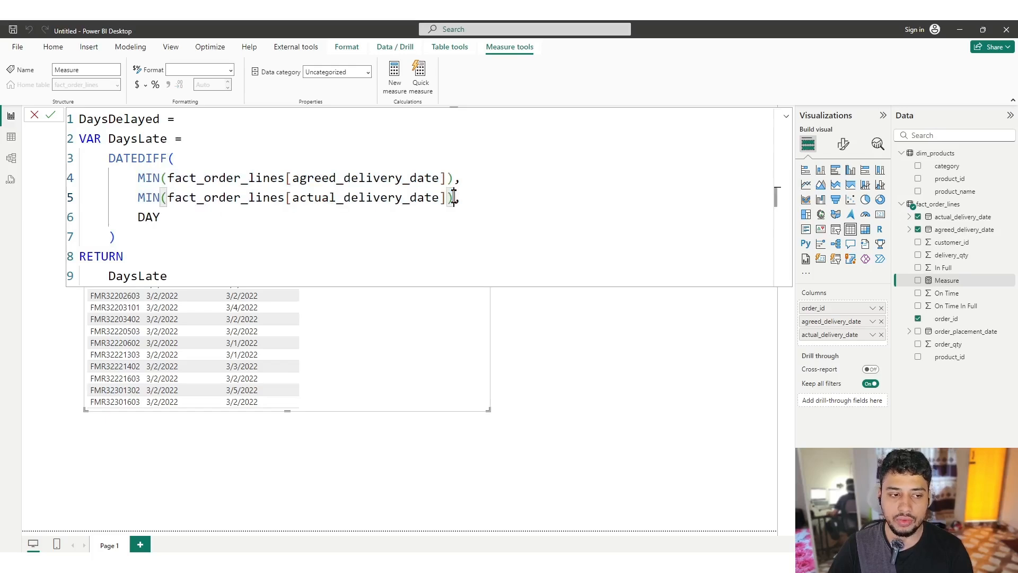
{"action": "type", "text": ","}
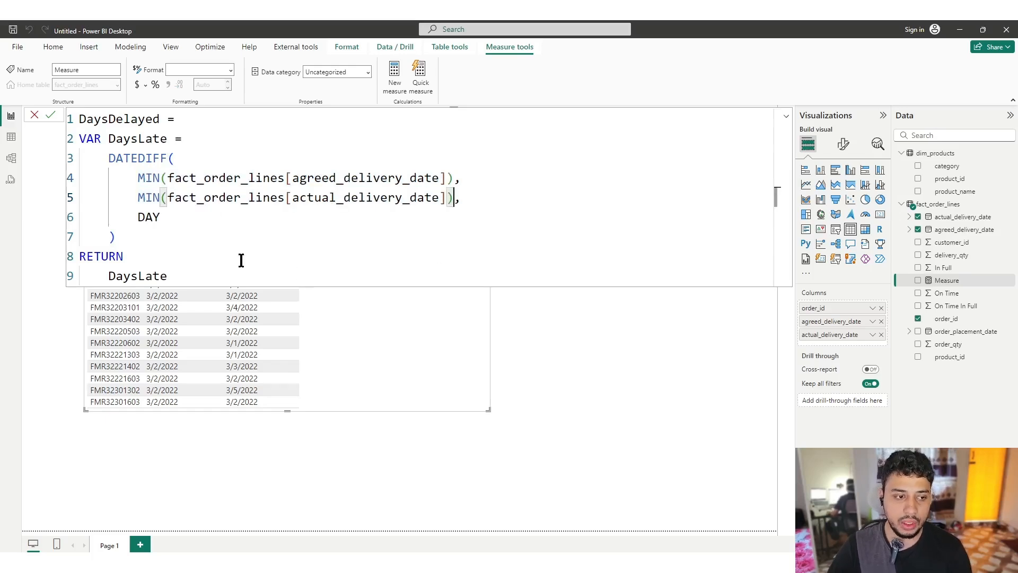
{"action": "left_click", "coordinate": [223, 218]}
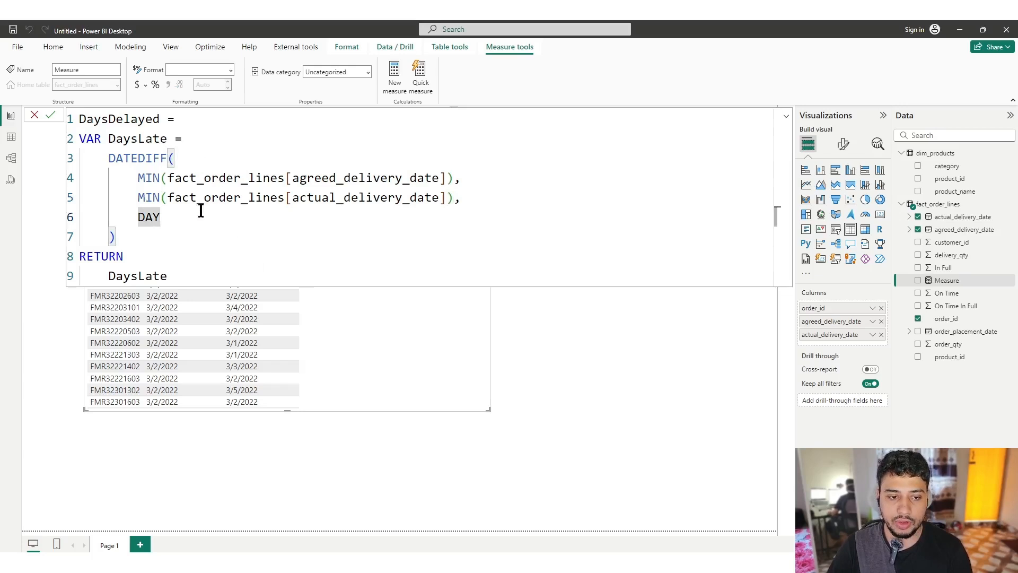
{"action": "left_click_drag", "start_coordinate": [138, 216], "coordinate": [172, 218]}
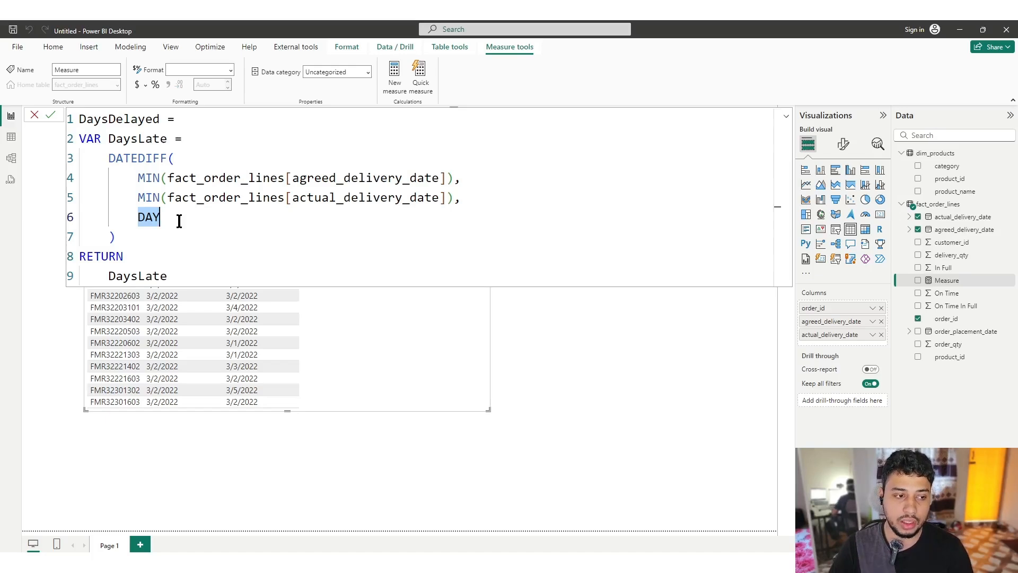
{"action": "left_click", "coordinate": [178, 222]}
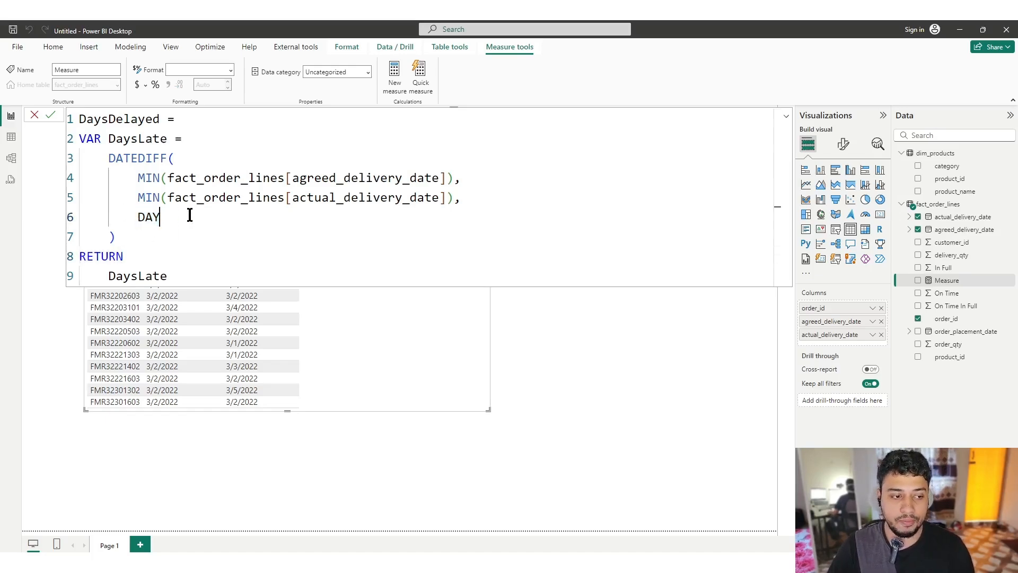
{"action": "key", "text": "Down"}
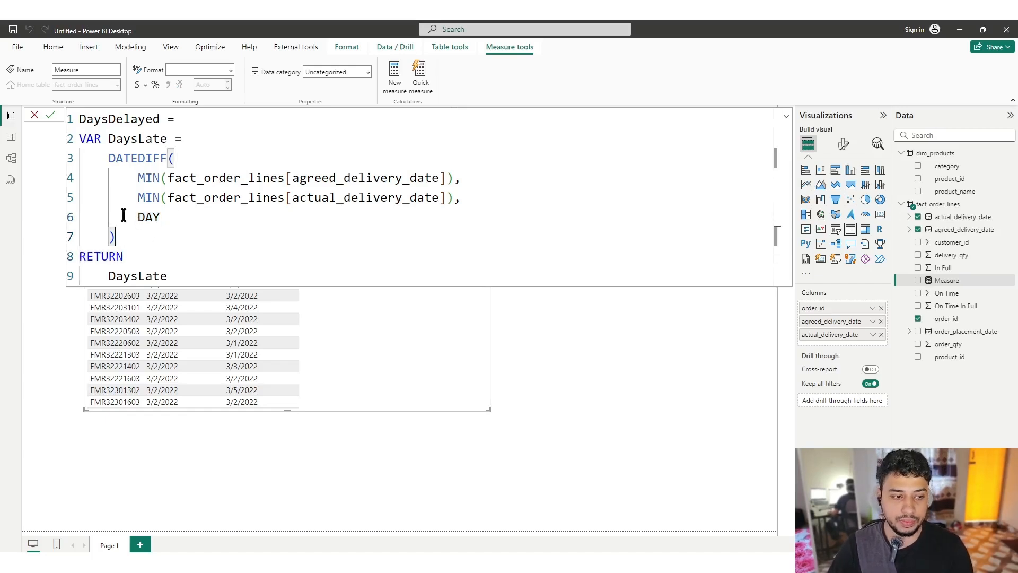
Commit the DaysDelayed measure and add it as a column of the table visual
{"action": "left_click", "coordinate": [50, 115]}
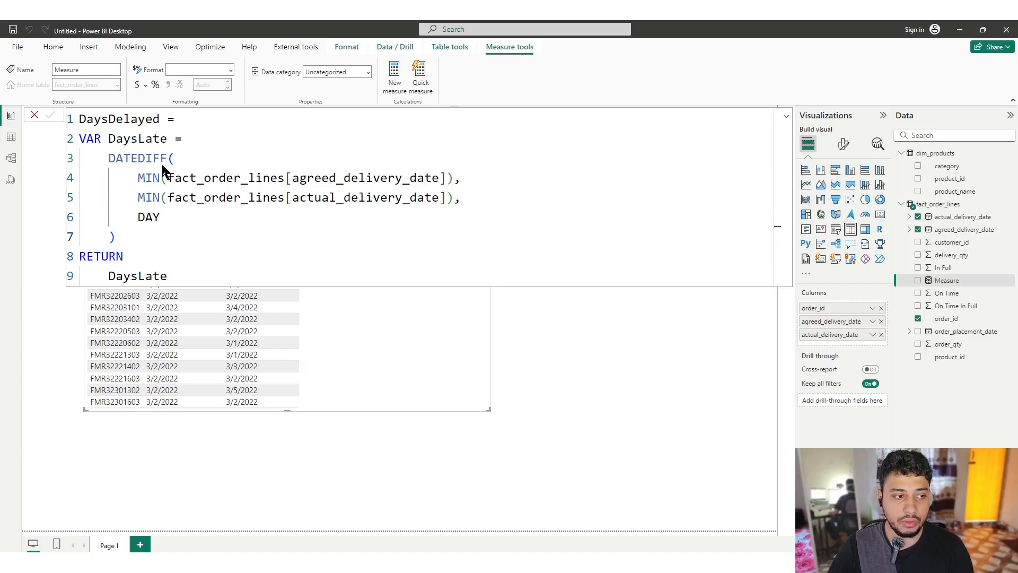
{"action": "left_click", "coordinate": [33, 115]}
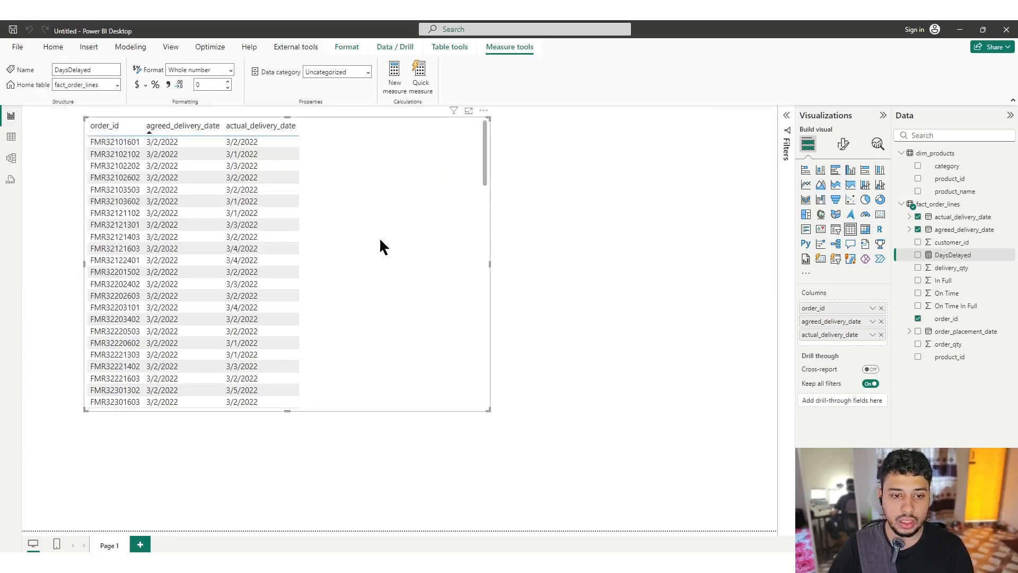
{"action": "left_click", "coordinate": [917, 256]}
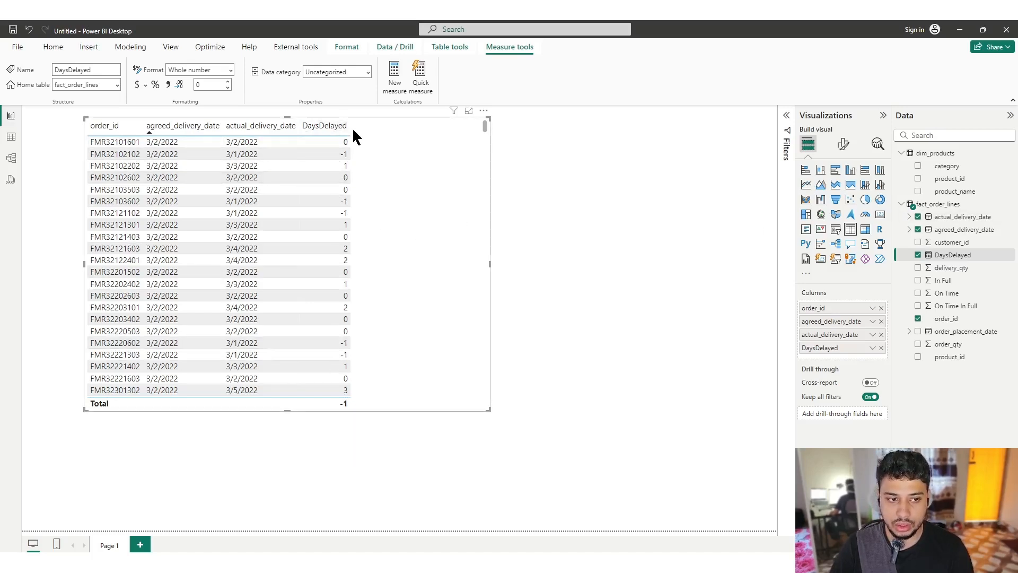
Write measure DaysDelayedCategory in fact_order_lines, a SWITCH on [DaysDelayed] giving "Delivered Ontime" (<= 0), "1 Day Late", "2 Days Late", "3 Days Late" or "More than 3 Days Late"
{"action": "right_click", "coordinate": [933, 206]}
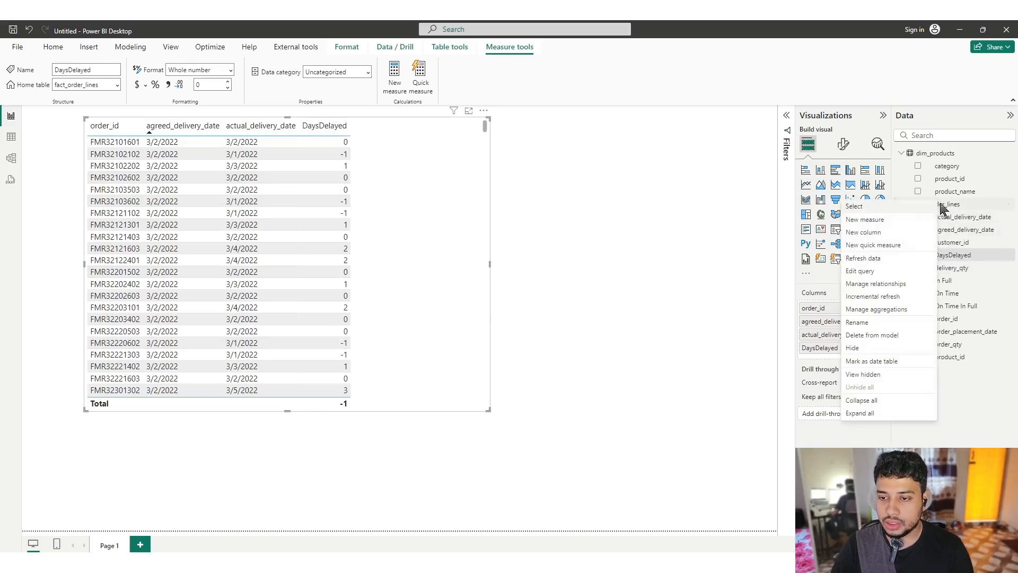
{"action": "key", "text": "Escape"}
{"action": "type", "text": "DaysDelayedCategory = VAR DaysLate = [DaysDelayed]  RETURN     SWITCH(         TRUE(), DaysLate <= 0, \"Delivered Ontime\",          DaysLate = 1, \"1 Day Late\",          DaysLate = 2, \"2 Days Late\",          DaysLate = 3, \"3 Days Late\",          DaysLate > 3, \"More than 3 Days Late\"      )"}
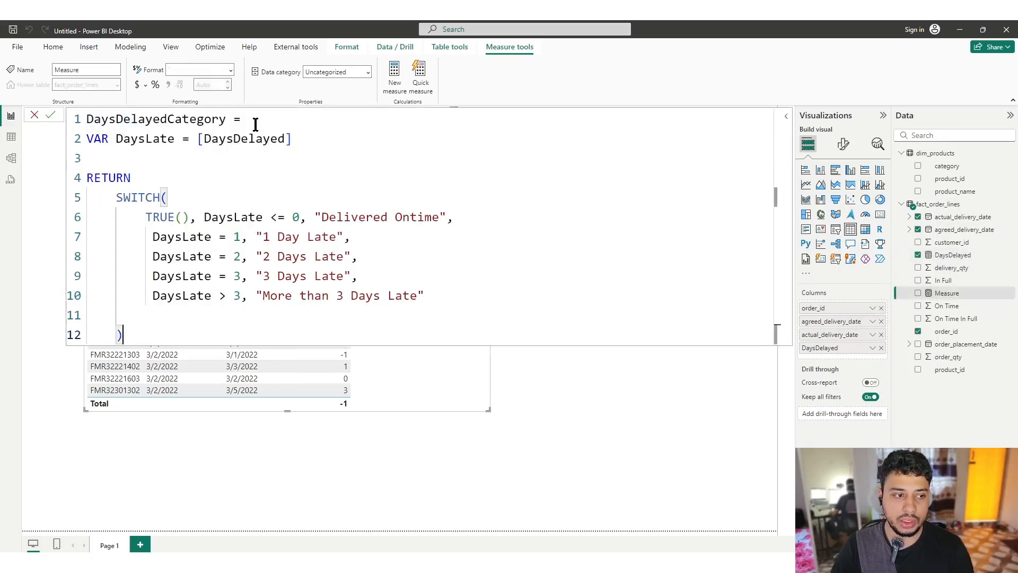
Review the SWITCH(TRUE()) conditions and their text labels in the DaysDelayedCategory formula
{"action": "left_click", "coordinate": [320, 152]}
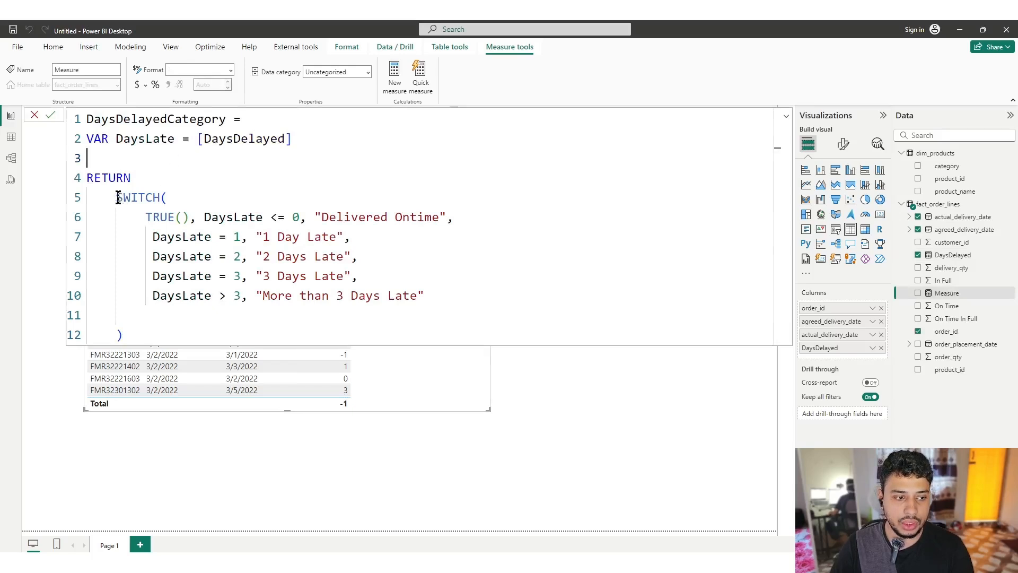
{"action": "left_click_drag", "start_coordinate": [116, 197], "coordinate": [158, 198]}
{"action": "left_click_drag", "start_coordinate": [146, 218], "coordinate": [176, 218]}
{"action": "left_click", "coordinate": [199, 218]}
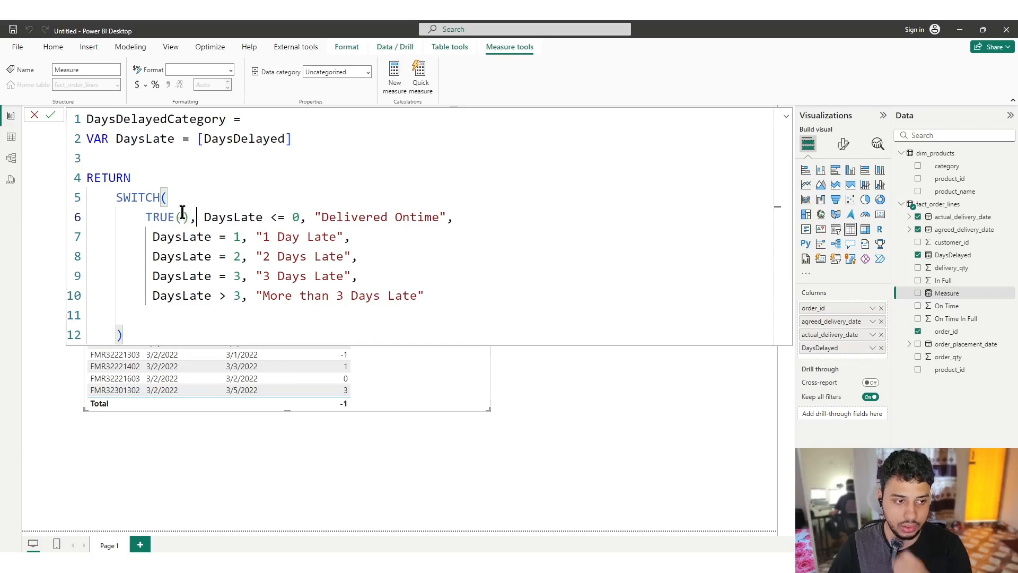
{"action": "left_click", "coordinate": [284, 215]}
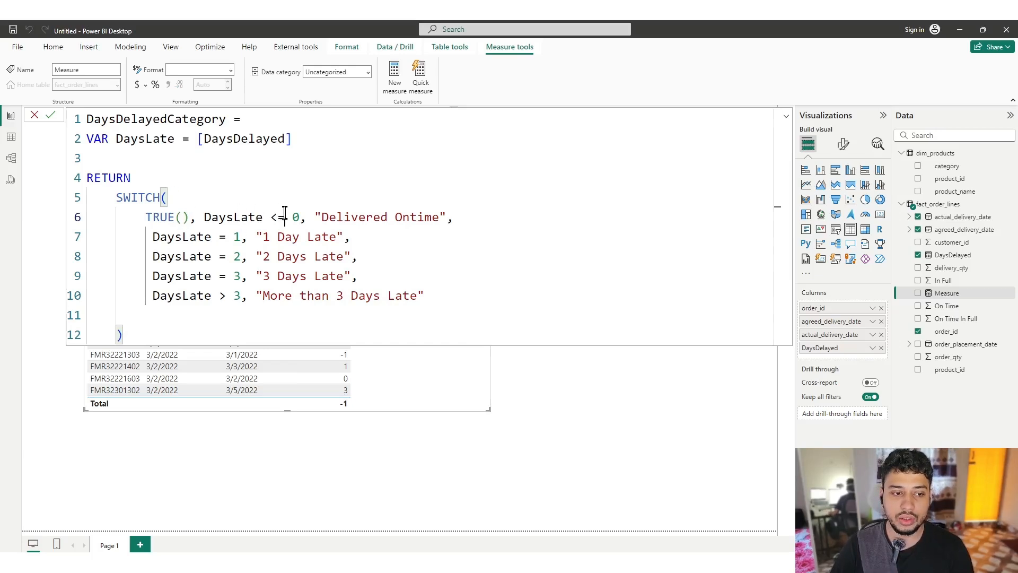
{"action": "left_click_drag", "start_coordinate": [300, 218], "coordinate": [447, 217]}
{"action": "left_click", "coordinate": [302, 216]}
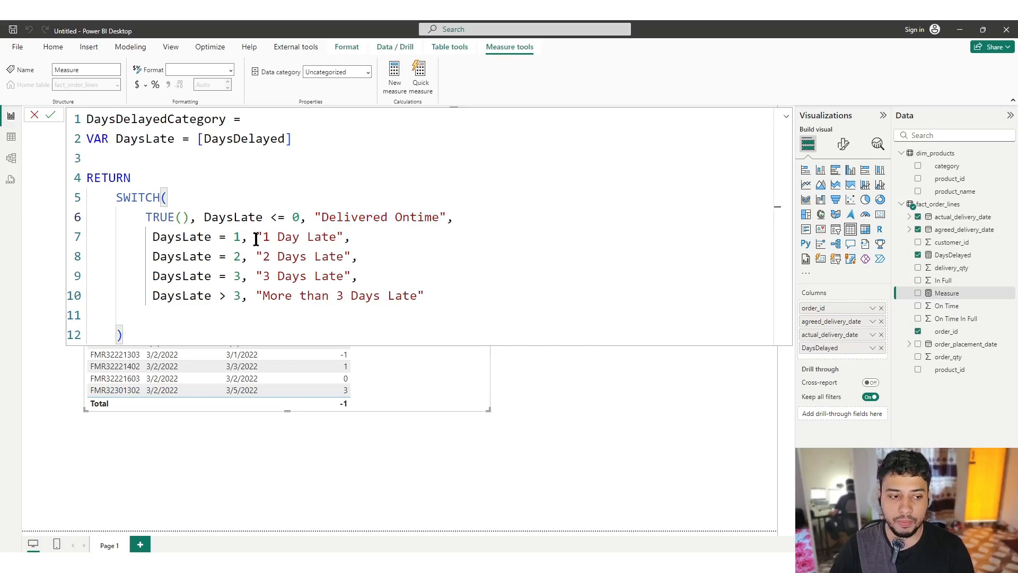
{"action": "left_click_drag", "start_coordinate": [256, 237], "coordinate": [382, 237]}
{"action": "left_click_drag", "start_coordinate": [249, 256], "coordinate": [284, 257]}
{"action": "left_click_drag", "start_coordinate": [264, 295], "coordinate": [518, 291]}
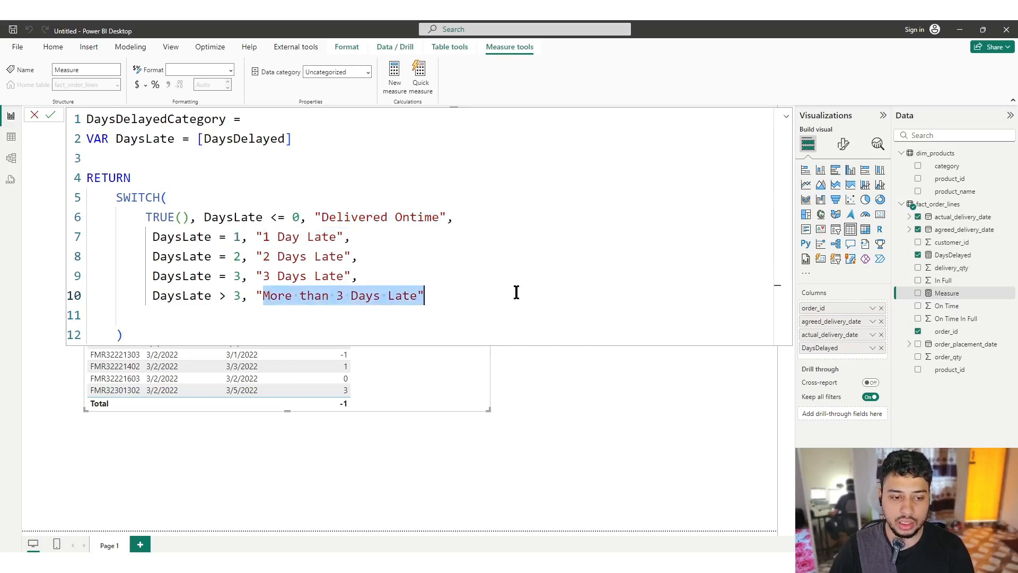
{"action": "left_click", "coordinate": [525, 289]}
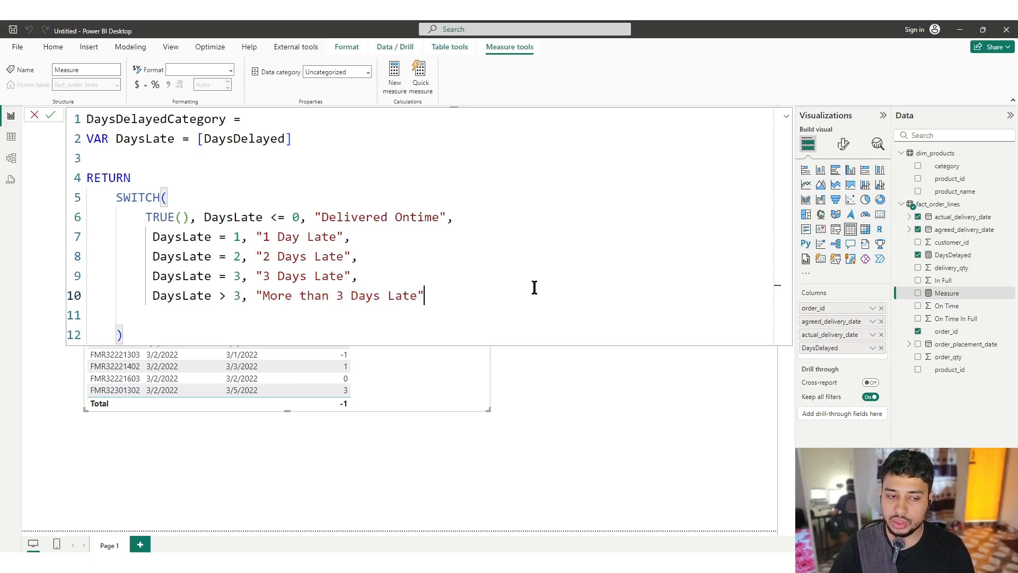
Commit the DaysDelayedCategory measure and close its formula editor
{"action": "left_click", "coordinate": [50, 115]}
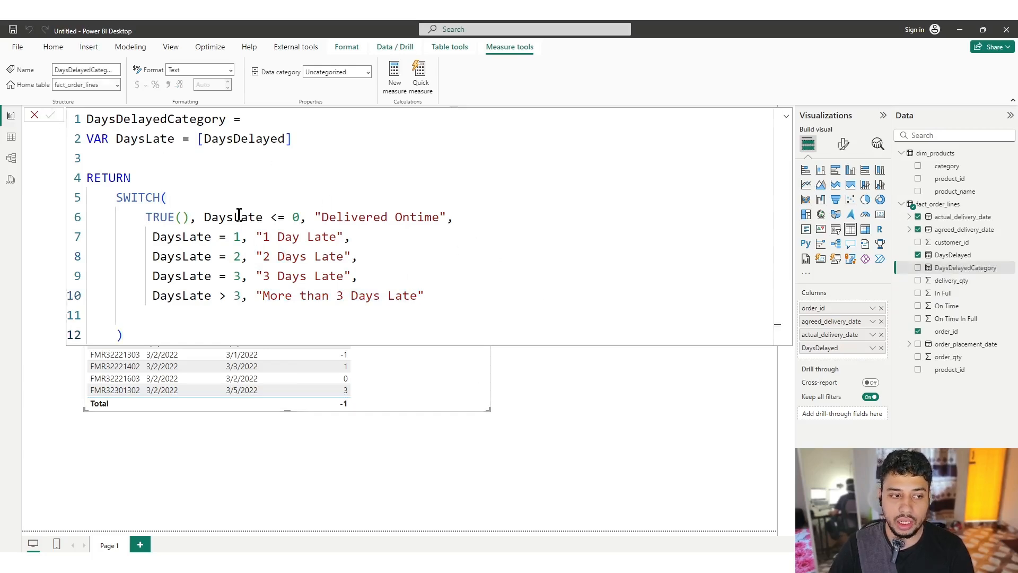
{"action": "left_click", "coordinate": [34, 116]}
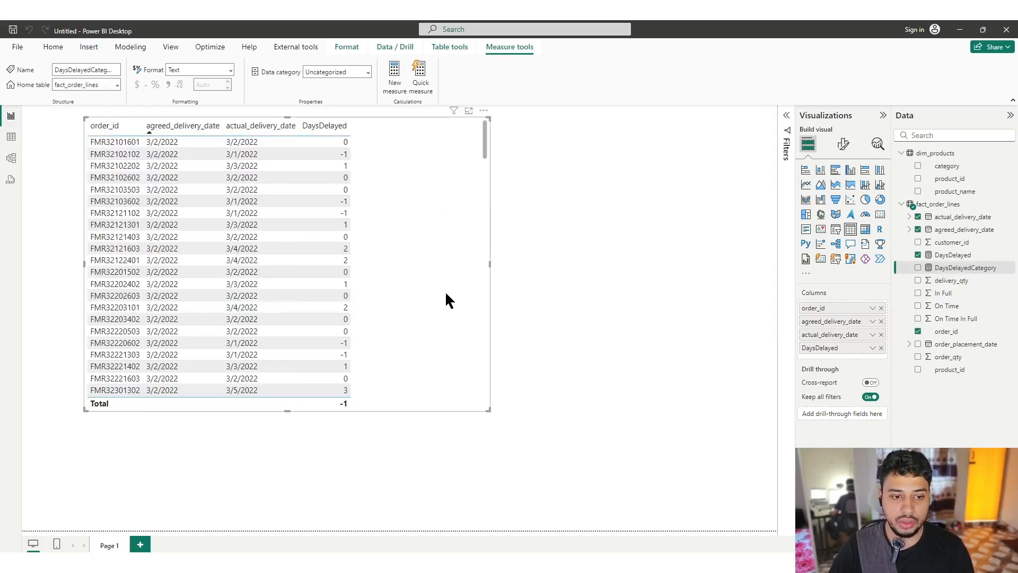
Add the DaysDelayedCategory measure as a column of the orders table visual and look through its rows
{"action": "left_click", "coordinate": [918, 267]}
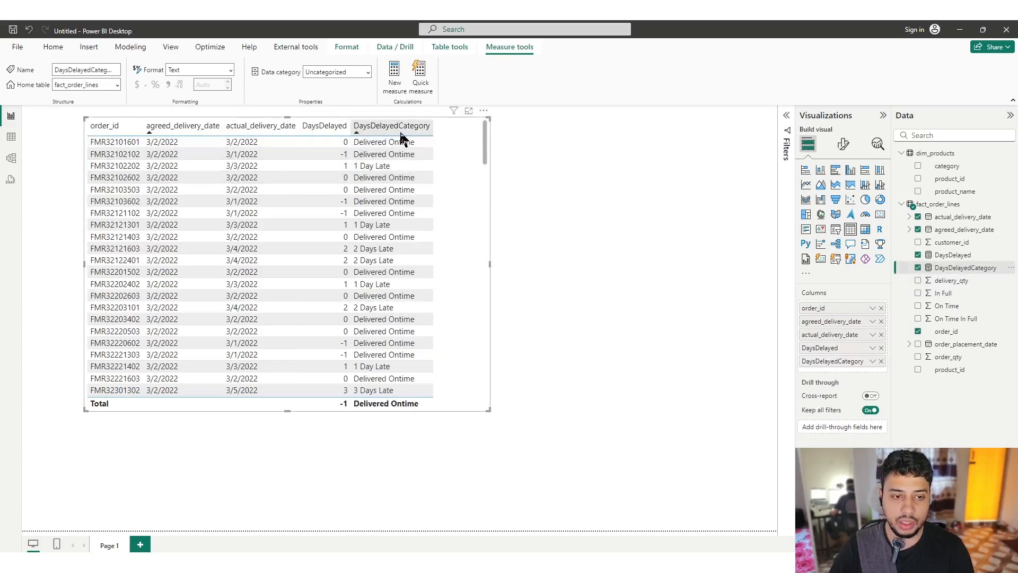
{"action": "scroll", "coordinate": [412, 154], "scroll_direction": "down", "scroll_amount": 1}
{"action": "scroll", "coordinate": [419, 186], "scroll_direction": "down", "scroll_amount": 6}
{"action": "scroll", "coordinate": [428, 246], "scroll_direction": "up", "scroll_amount": 7}
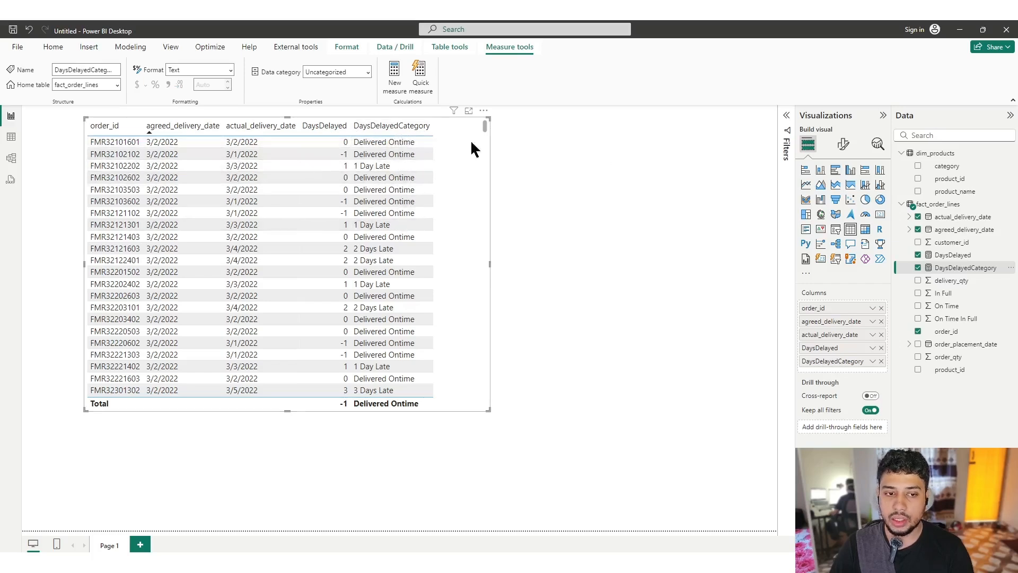
Insert an empty slicer on the page, shrink it and place it beside the orders table
{"action": "left_click", "coordinate": [732, 212]}
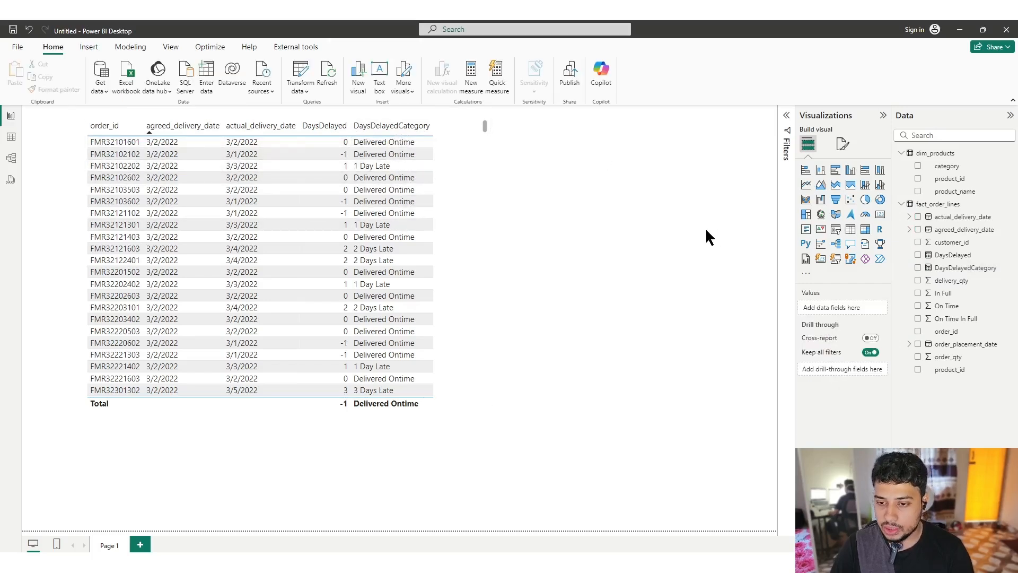
{"action": "left_click", "coordinate": [836, 233]}
{"action": "left_click_drag", "start_coordinate": [395, 455], "coordinate": [699, 189]}
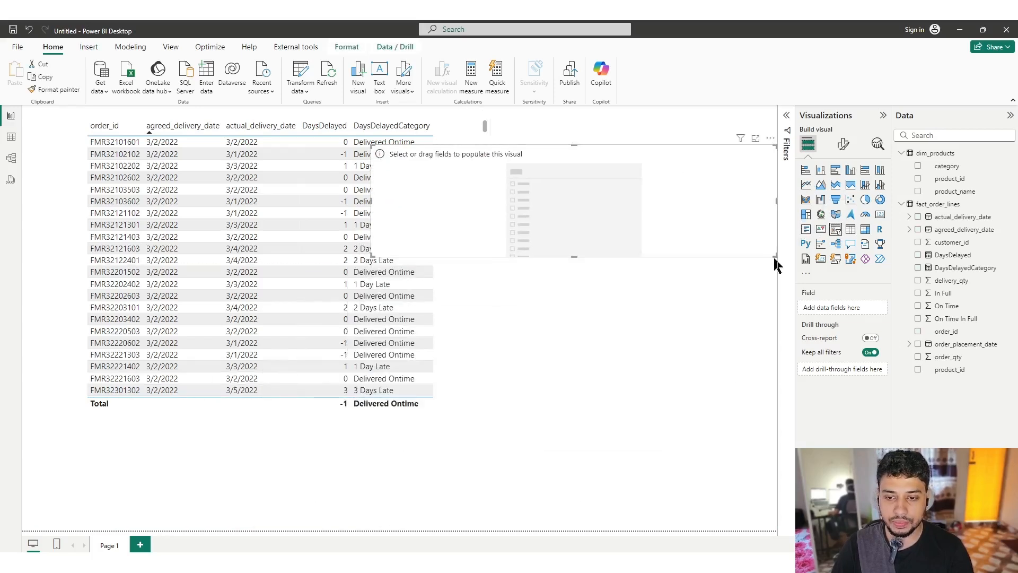
{"action": "left_click_drag", "start_coordinate": [774, 263], "coordinate": [537, 243]}
{"action": "left_click_drag", "start_coordinate": [461, 193], "coordinate": [604, 202]}
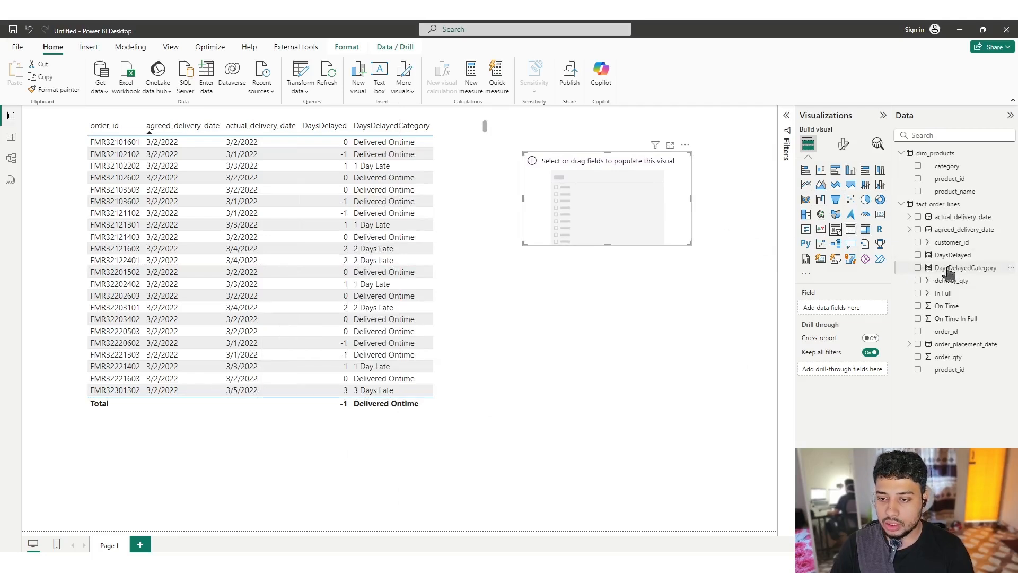
Try to assign the DaysDelayedCategory measure as the slicer's field, and shift the empty slicer slightly down toward the table
{"action": "left_click_drag", "start_coordinate": [948, 270], "coordinate": [816, 306]}
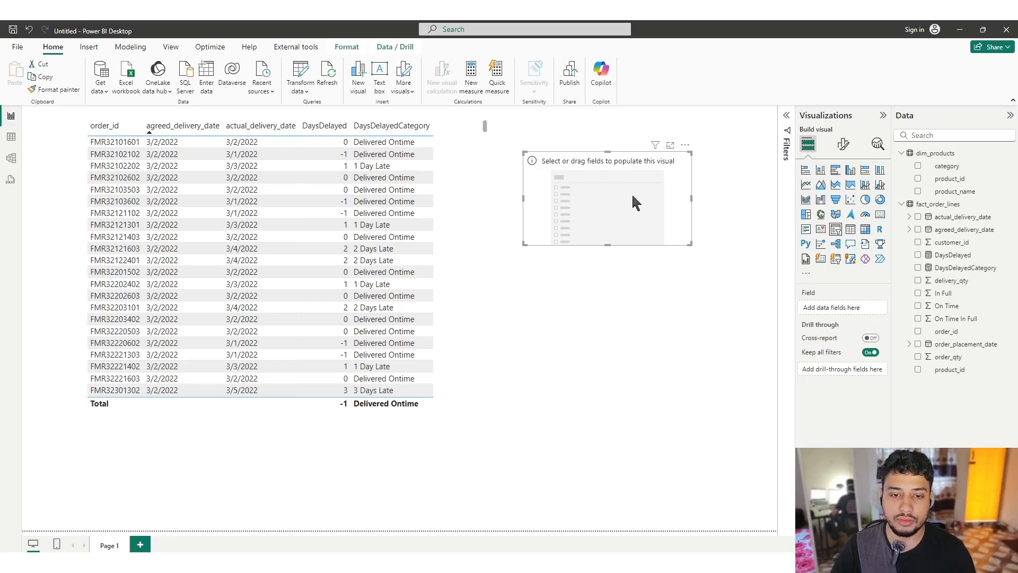
{"action": "left_click", "coordinate": [642, 260]}
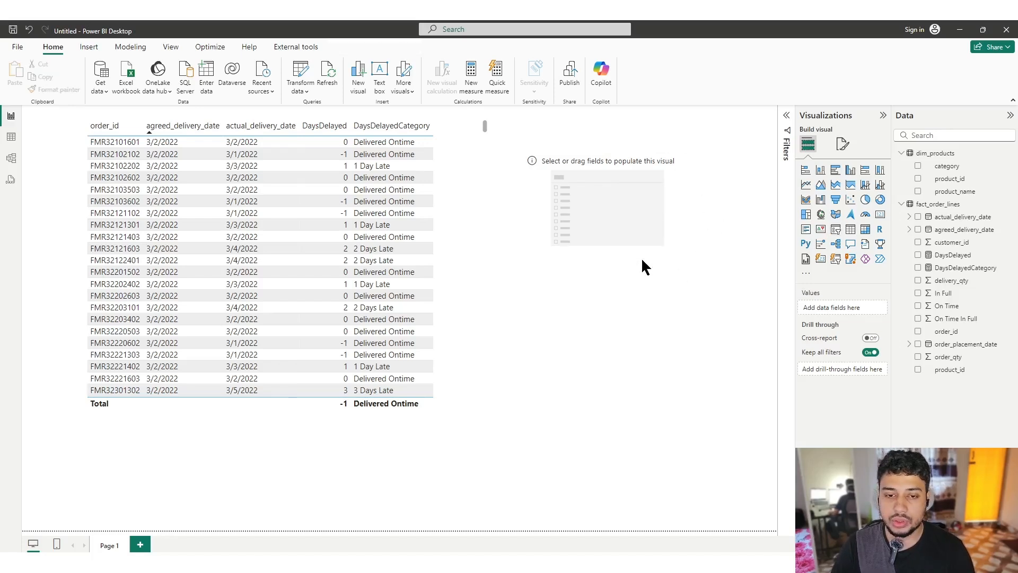
{"action": "left_click_drag", "start_coordinate": [610, 220], "coordinate": [585, 244]}
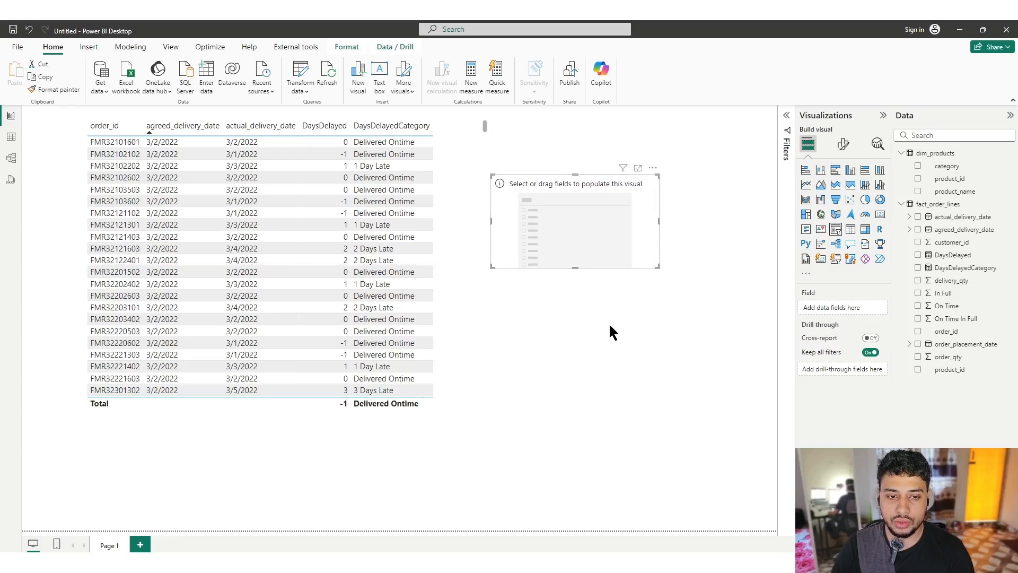
{"action": "left_click", "coordinate": [576, 288]}
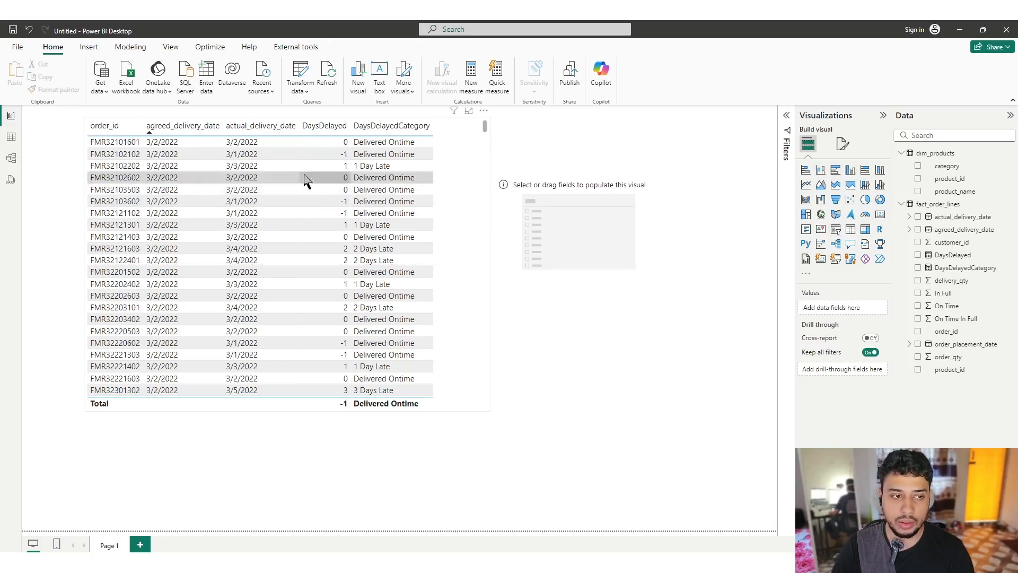
Start a manually entered table named DaysDelayed and rename its first column to DaysDelayedCatg
{"action": "left_click", "coordinate": [206, 82]}
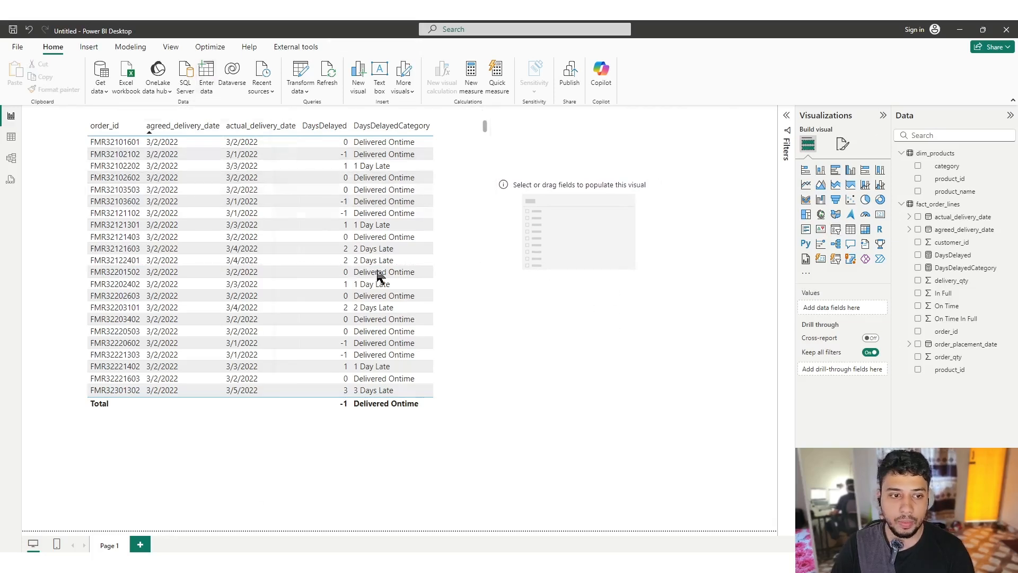
{"action": "double_click", "coordinate": [370, 423]}
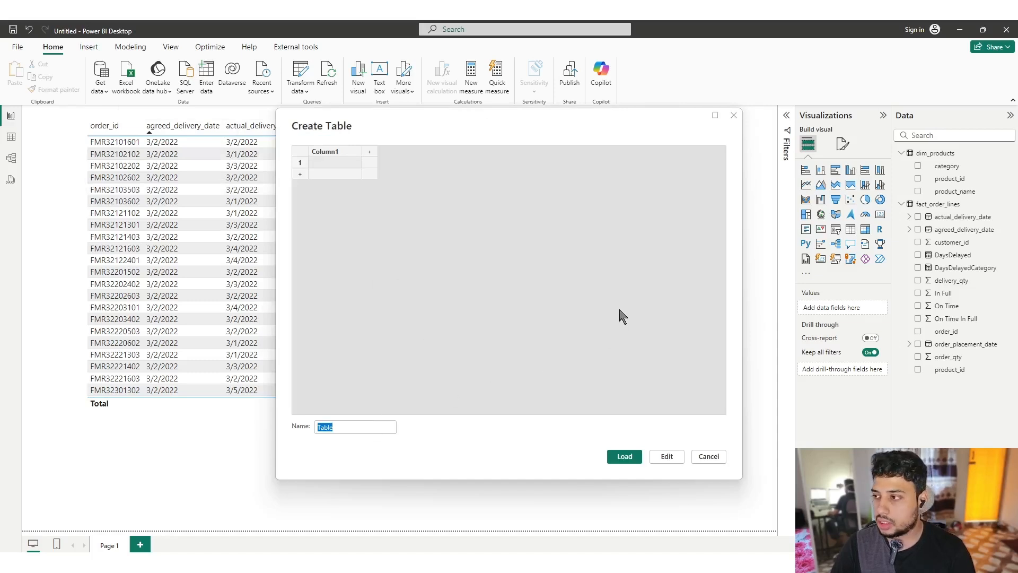
{"action": "type", "text": "DaysDelay"}
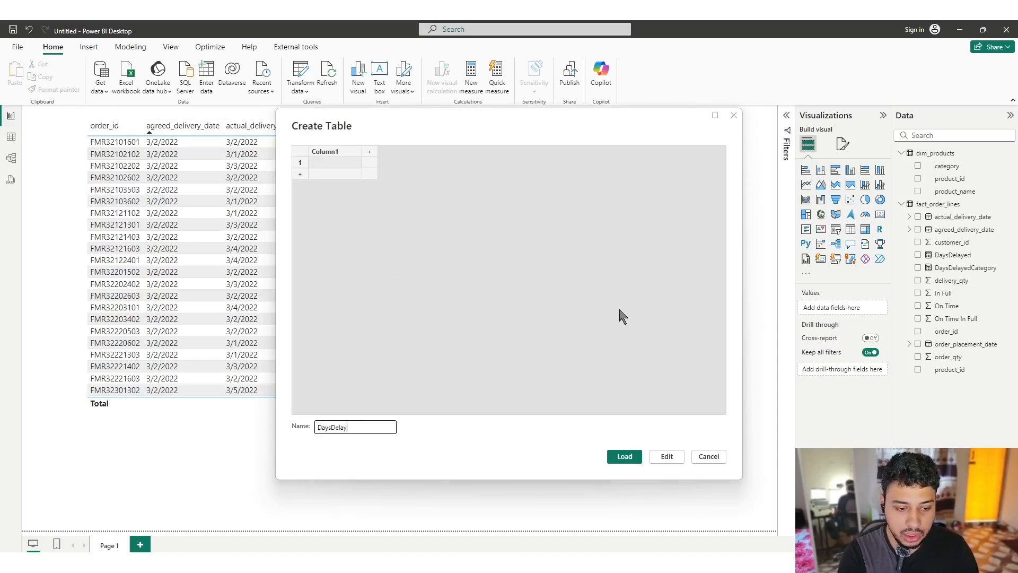
{"action": "type", "text": "ed"}
{"action": "left_click", "coordinate": [342, 155]}
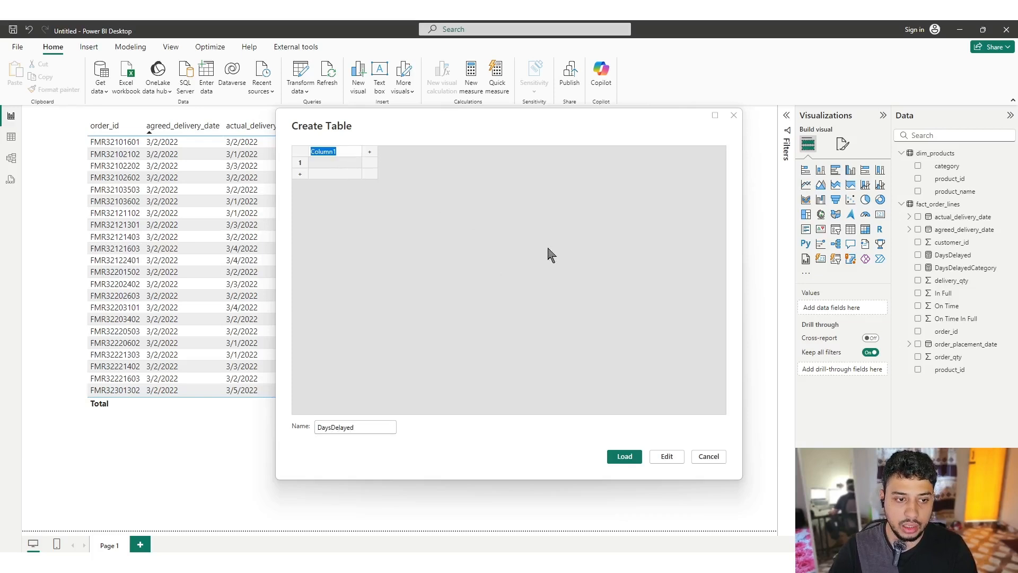
{"action": "type", "text": "DaysD"}
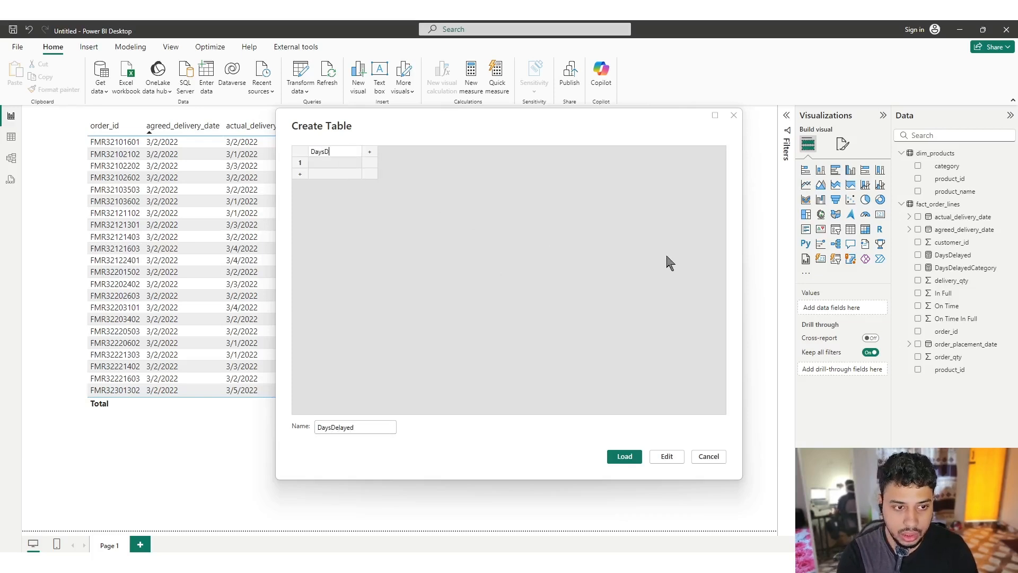
{"action": "type", "text": "elayedCat"}
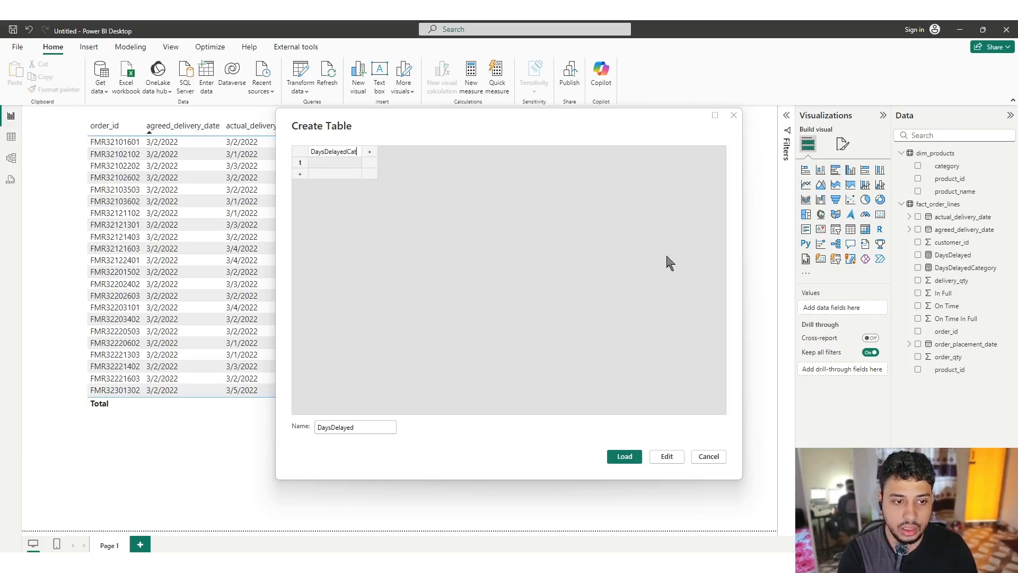
{"action": "type", "text": "eh"}
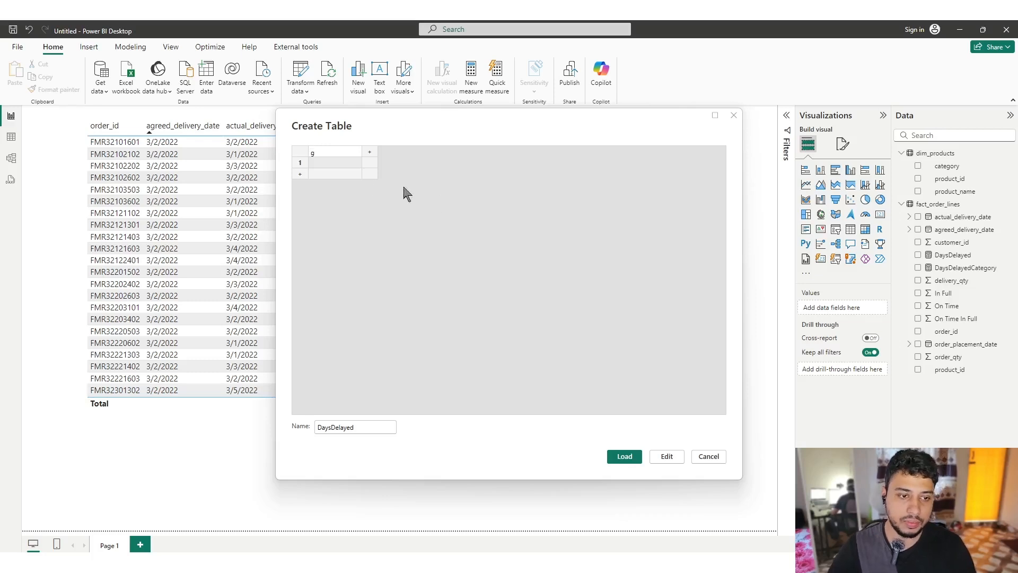
Fill the first four DaysDelayedCatg rows with "Delivered Ontime", "1 Day Late", "2 Days Late" and "3 Days Late"
{"action": "left_click", "coordinate": [338, 165]}
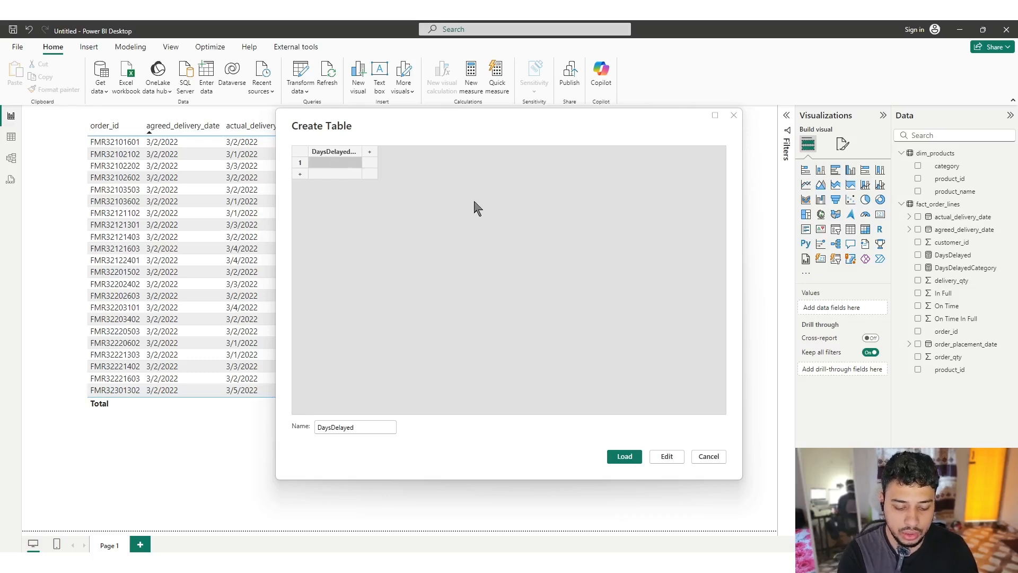
{"action": "type", "text": "Delivered Ontime"}
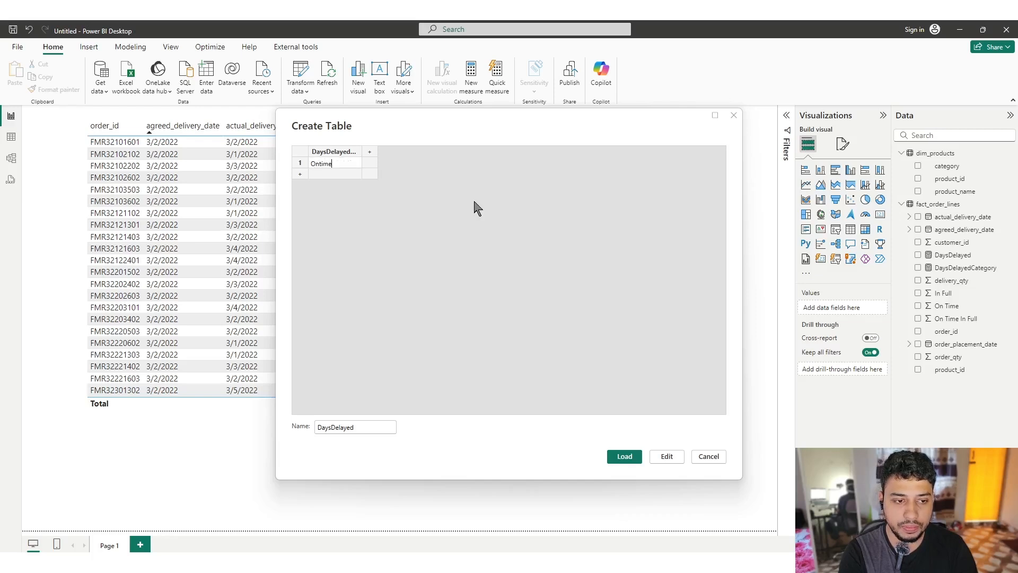
{"action": "key", "text": "Return"}
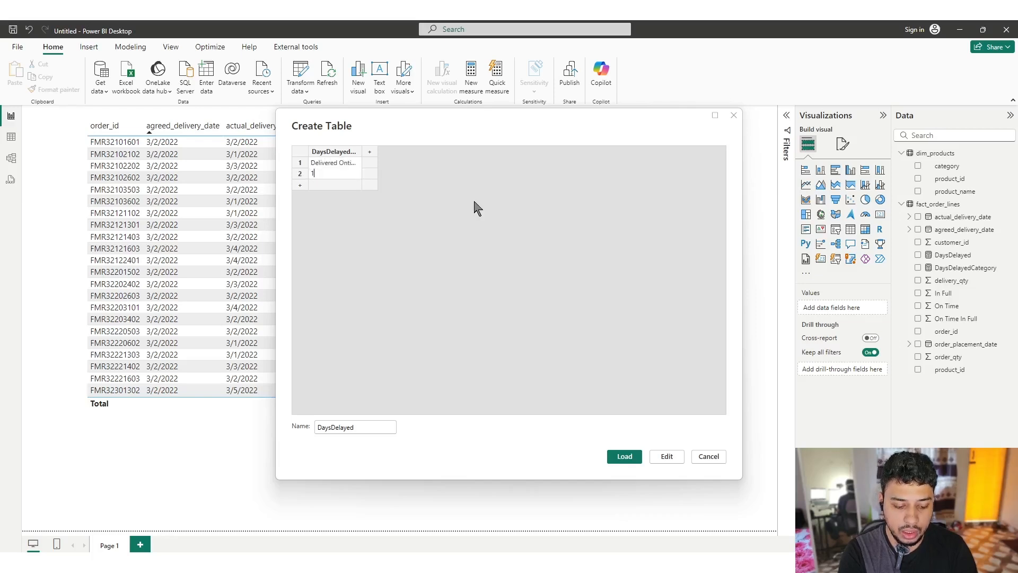
{"action": "type", "text": "1 Day Late"}
{"action": "key", "text": "Return"}
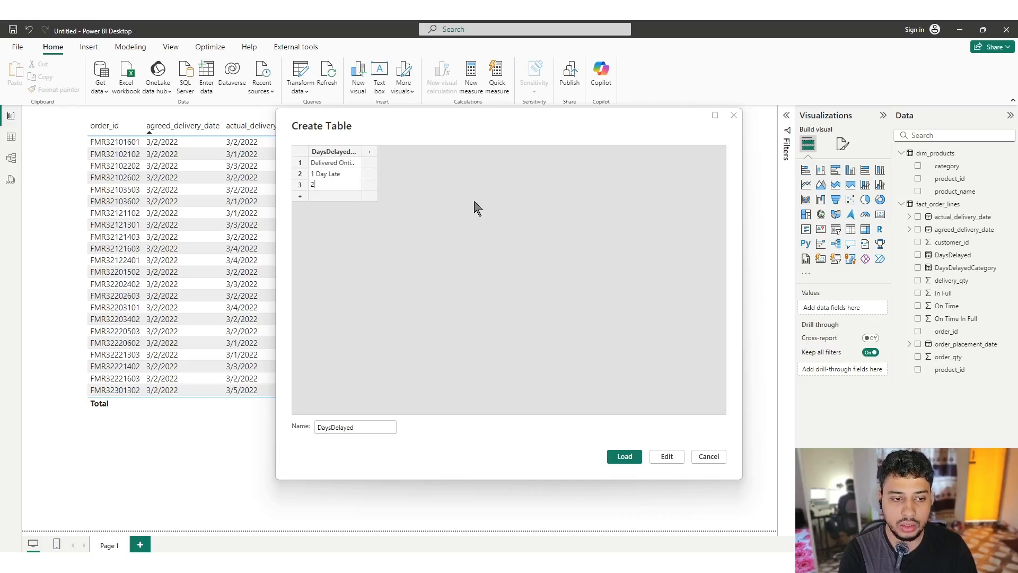
{"action": "type", "text": "2 Days Late"}
{"action": "key", "text": "Return"}
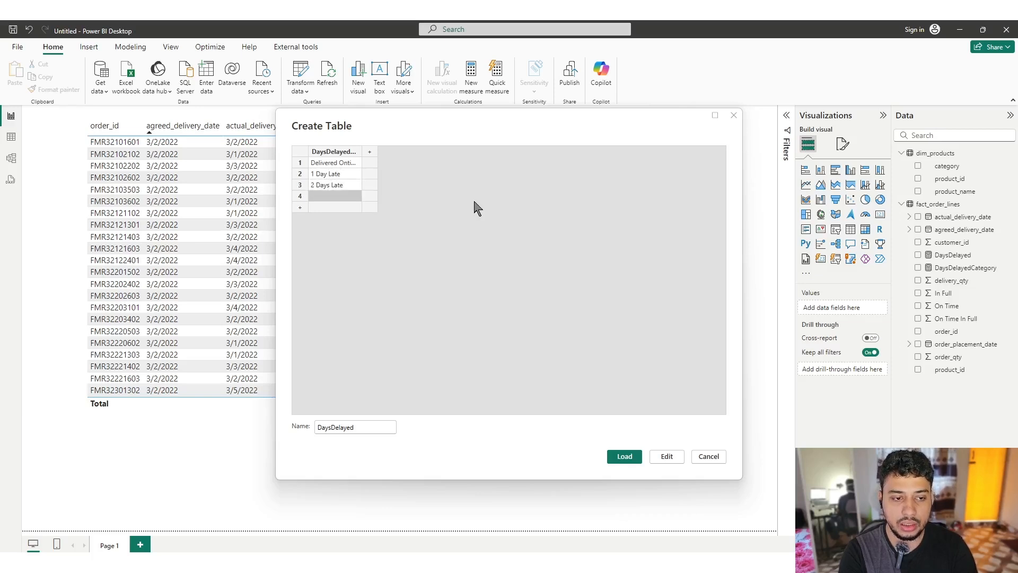
{"action": "type", "text": "3 Days Late"}
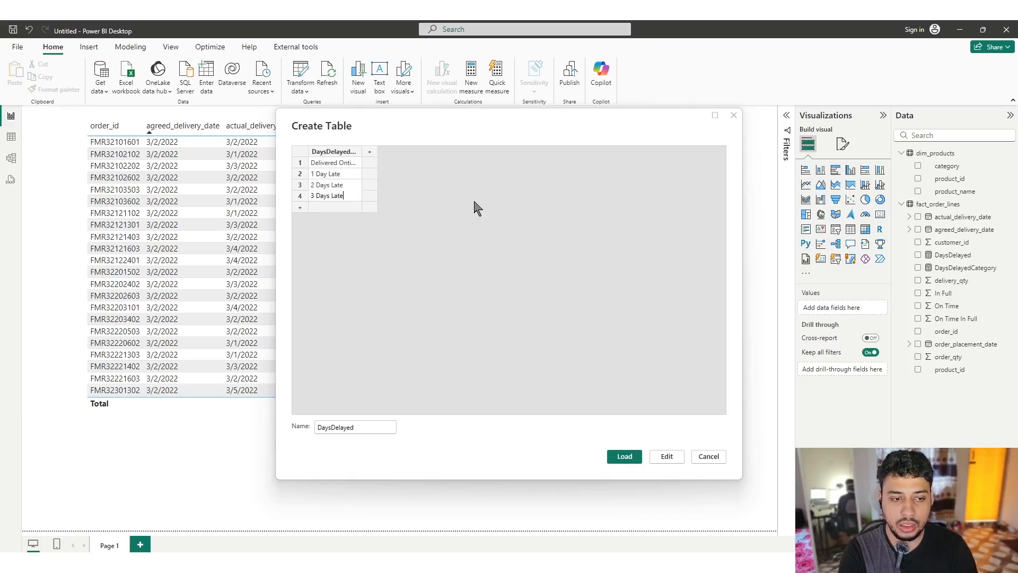
{"action": "key", "text": "Return"}
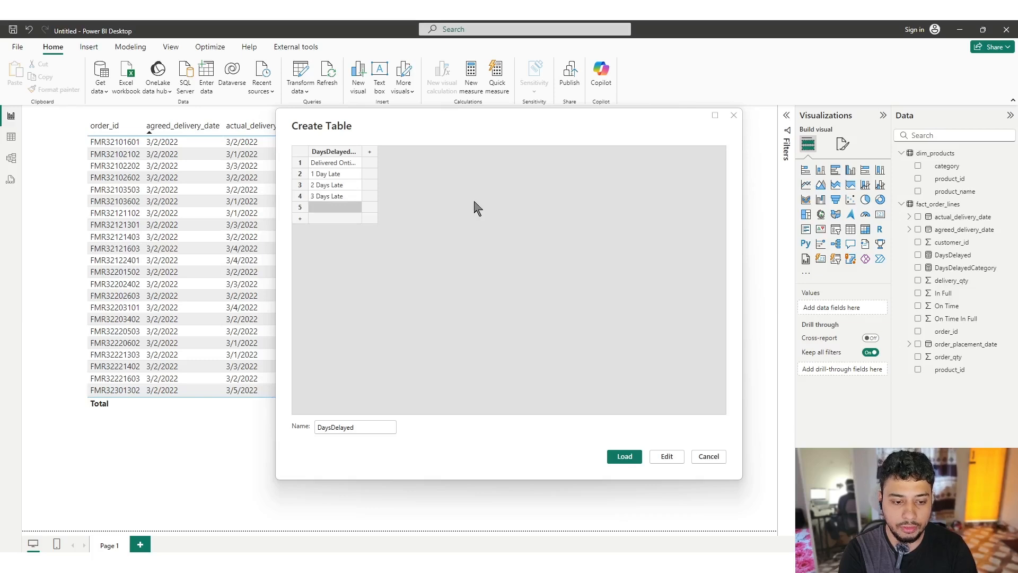
Enter "More than 3 Days Late" as the fifth row and load the DaysDelayed table into the model
{"action": "type", "text": "More tha"}
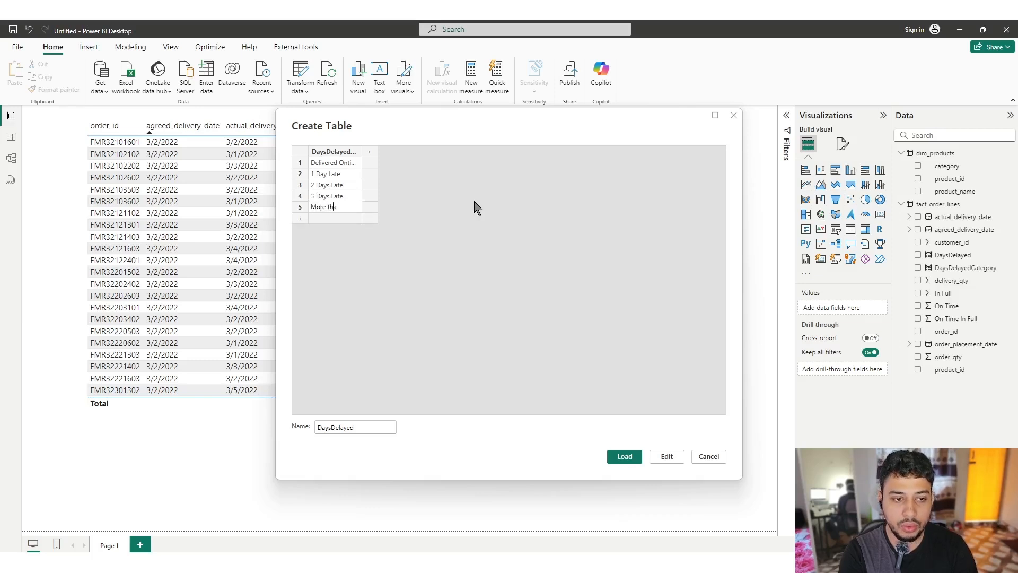
{"action": "type", "text": "n3 days"}
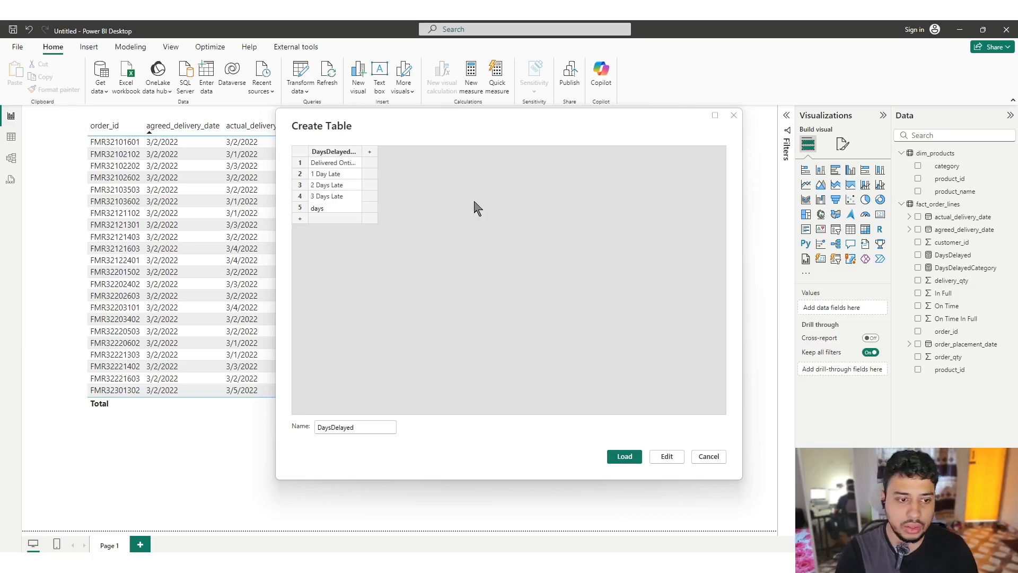
{"action": "key", "text": "BackSpace"}
{"action": "type", "text": "D"}
{"action": "key", "text": "Right"}
{"action": "key", "text": "Right"}
{"action": "key", "text": "Right"}
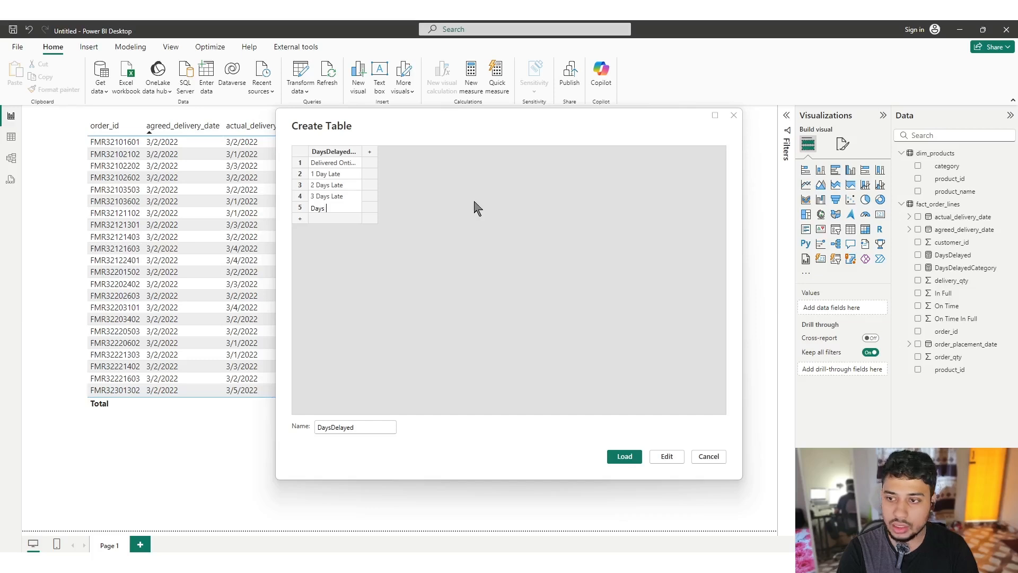
{"action": "type", "text": "Late"}
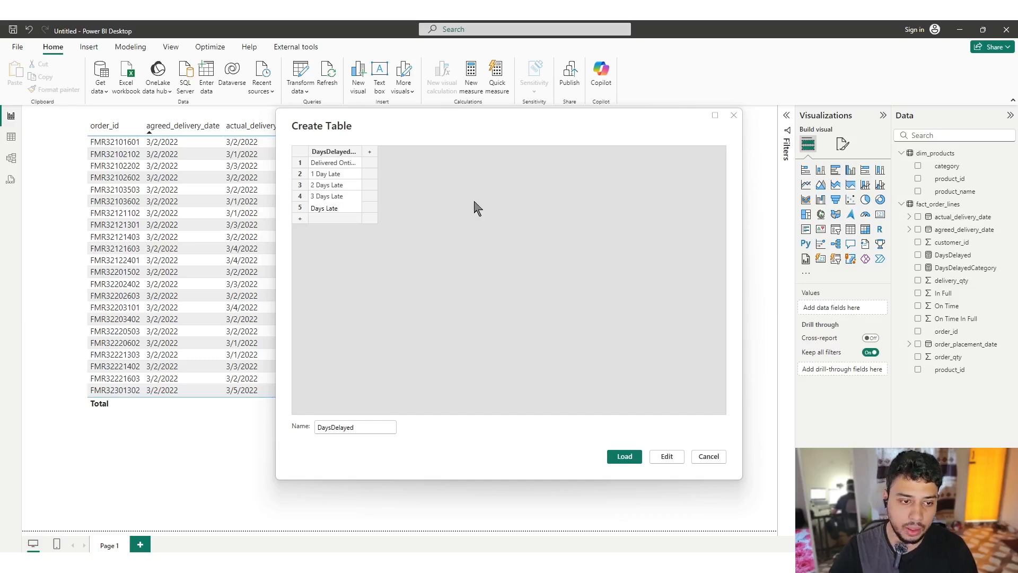
{"action": "key", "text": "Return"}
{"action": "left_click_drag", "start_coordinate": [363, 151], "coordinate": [424, 153]}
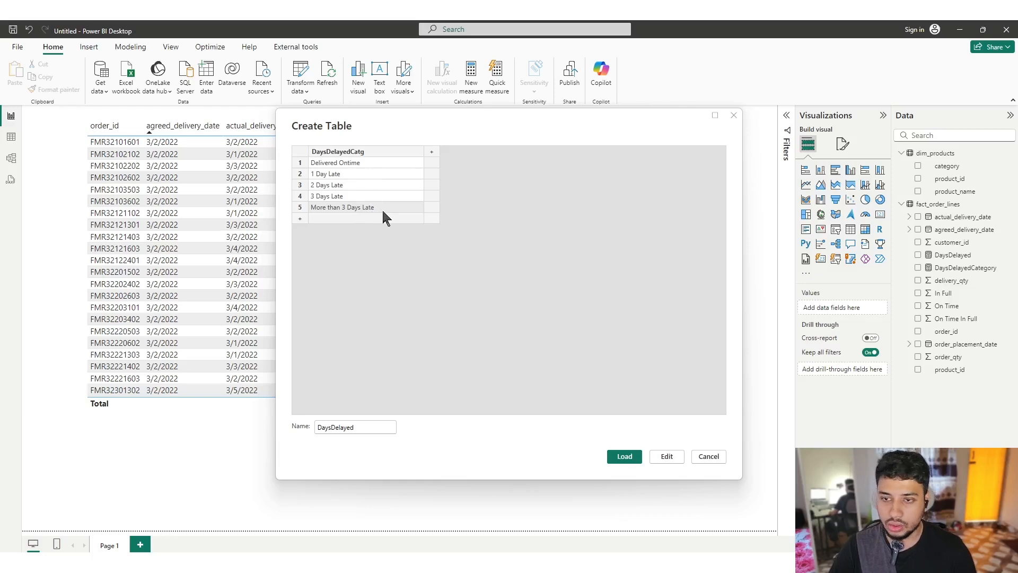
{"action": "left_click", "coordinate": [621, 460]}
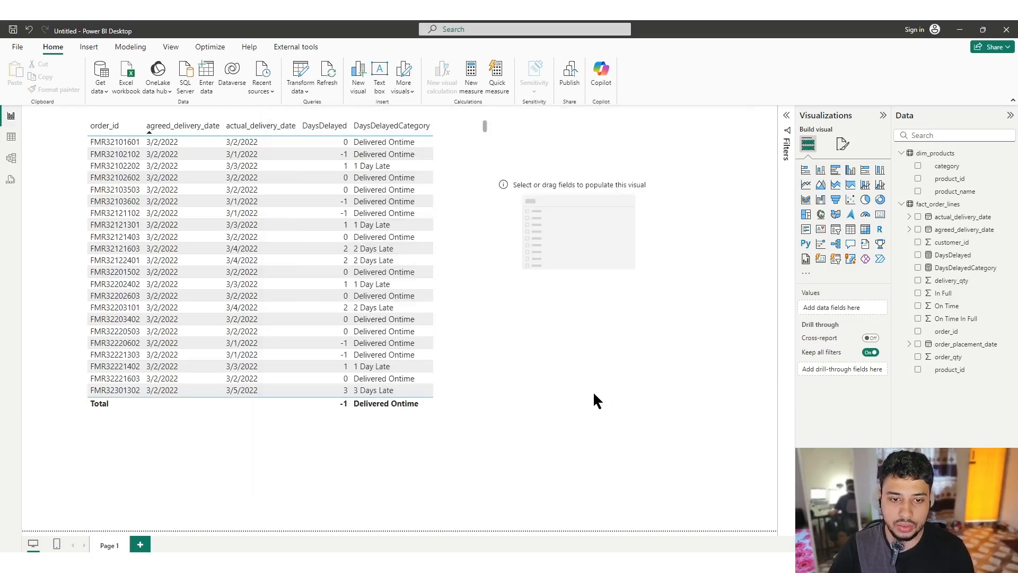
Use DaysDelayedCatg from the DaysDelayed table as the slicer's field and make the slicer tall enough for all five options
{"action": "left_click", "coordinate": [650, 243]}
{"action": "left_click", "coordinate": [902, 153]}
{"action": "left_click", "coordinate": [918, 166]}
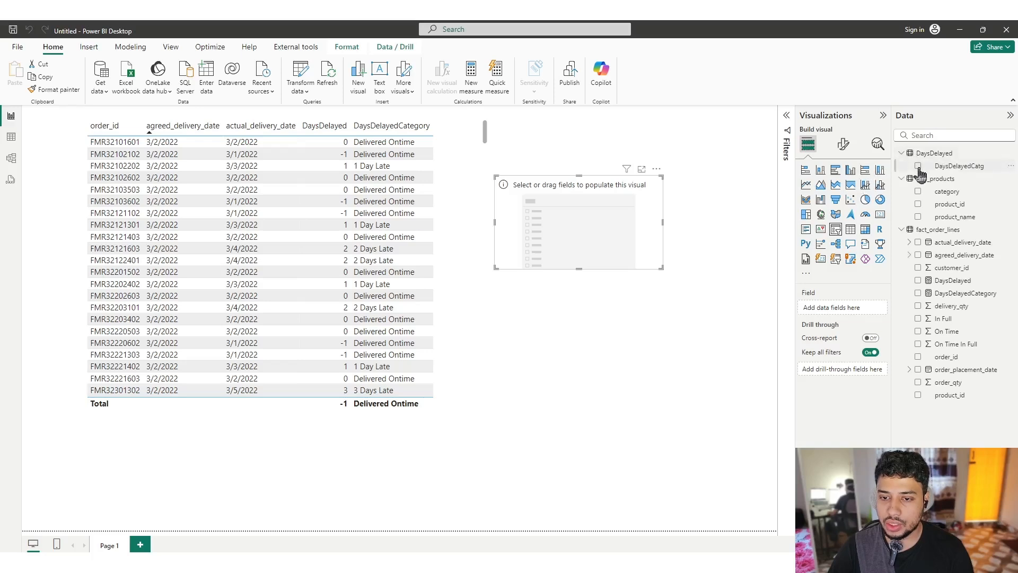
{"action": "left_click_drag", "start_coordinate": [579, 268], "coordinate": [579, 288]}
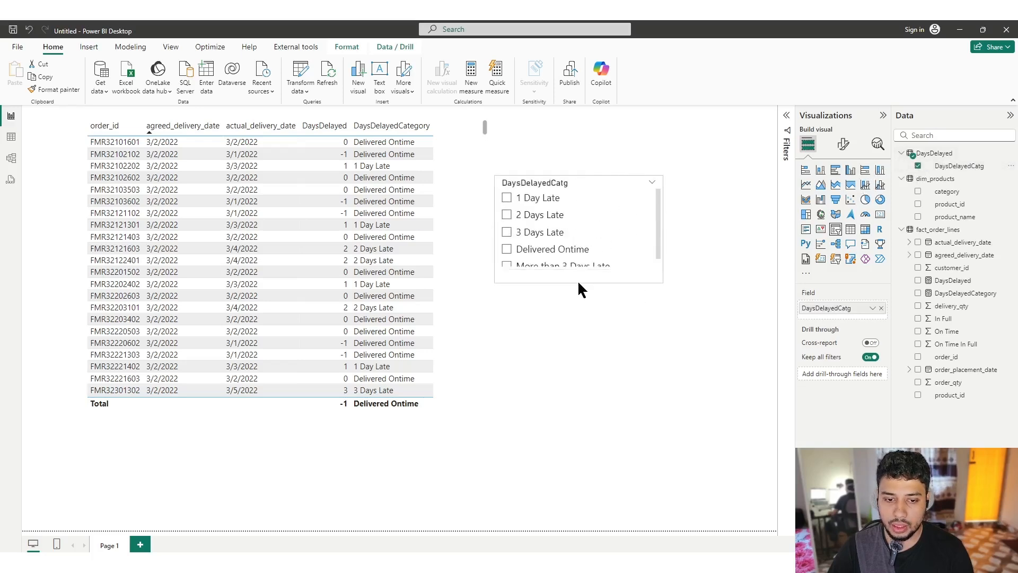
{"action": "left_click", "coordinate": [595, 292]}
Test the slicer by selecting different delay categories, ending on 2 Days Late, and move it up level with the table's header
{"action": "left_click", "coordinate": [501, 199]}
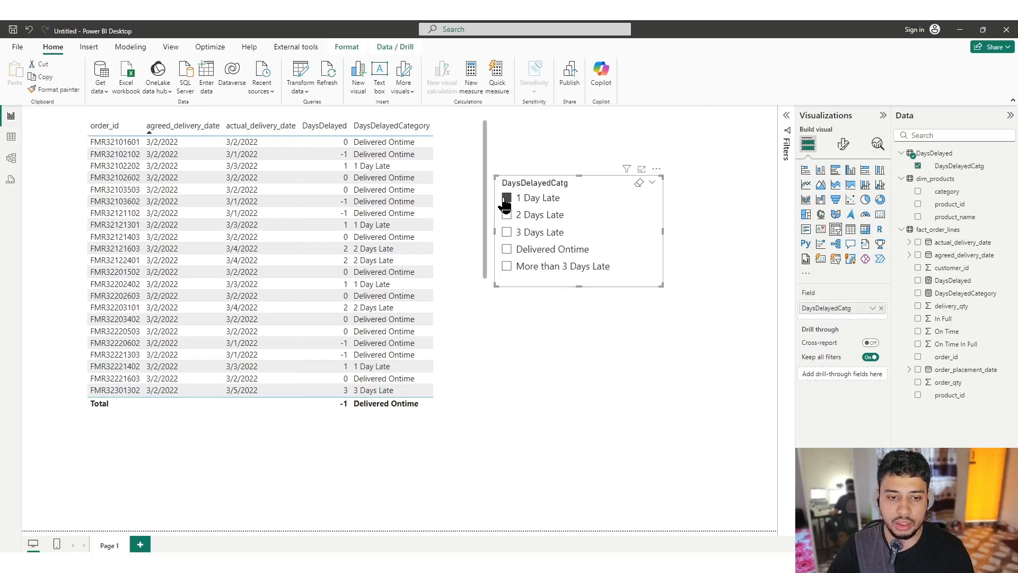
{"action": "left_click", "coordinate": [506, 231]}
{"action": "left_click", "coordinate": [507, 249]}
{"action": "left_click", "coordinate": [507, 266]}
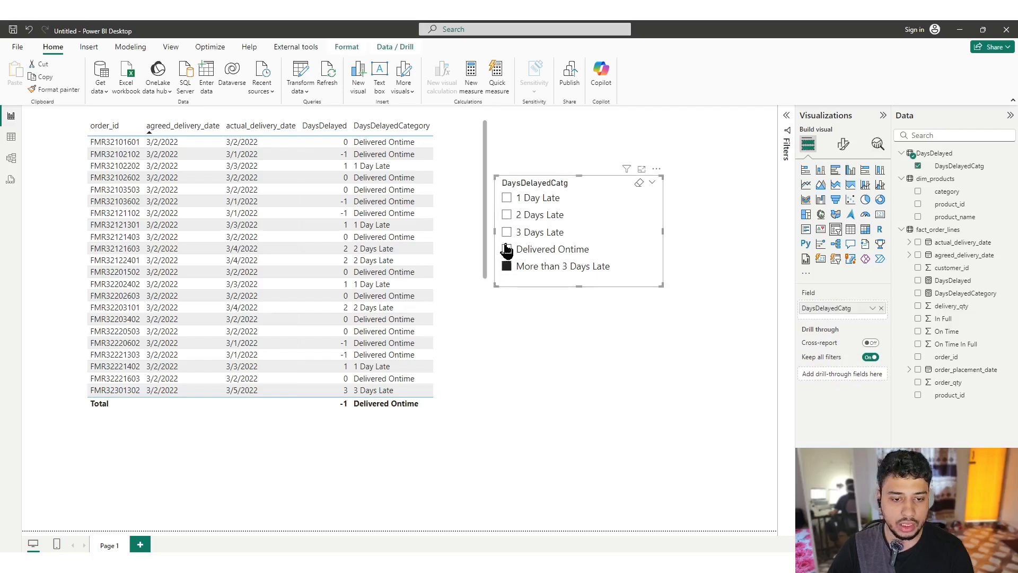
{"action": "left_click", "coordinate": [506, 214]}
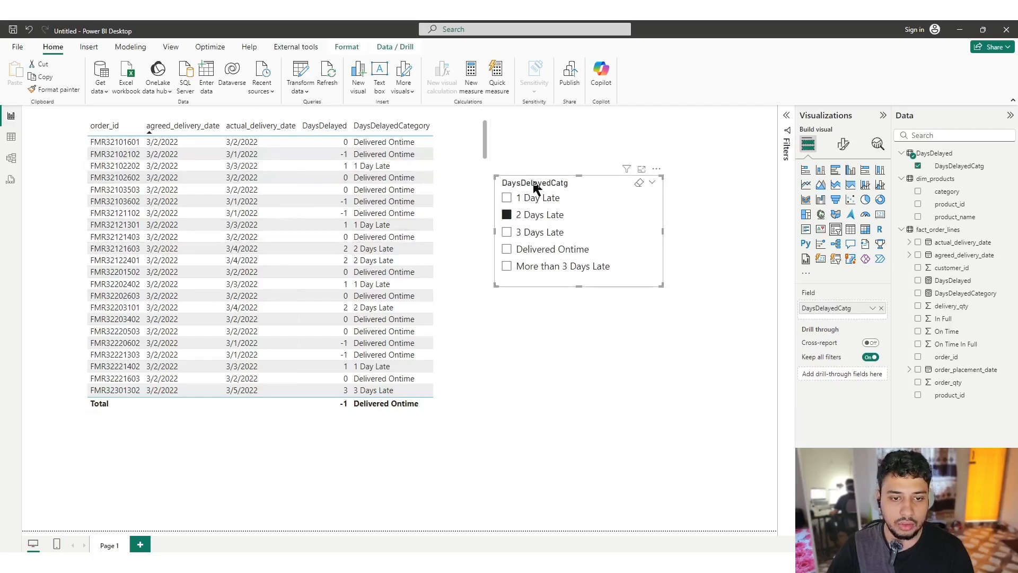
{"action": "left_click_drag", "start_coordinate": [568, 183], "coordinate": [599, 137]}
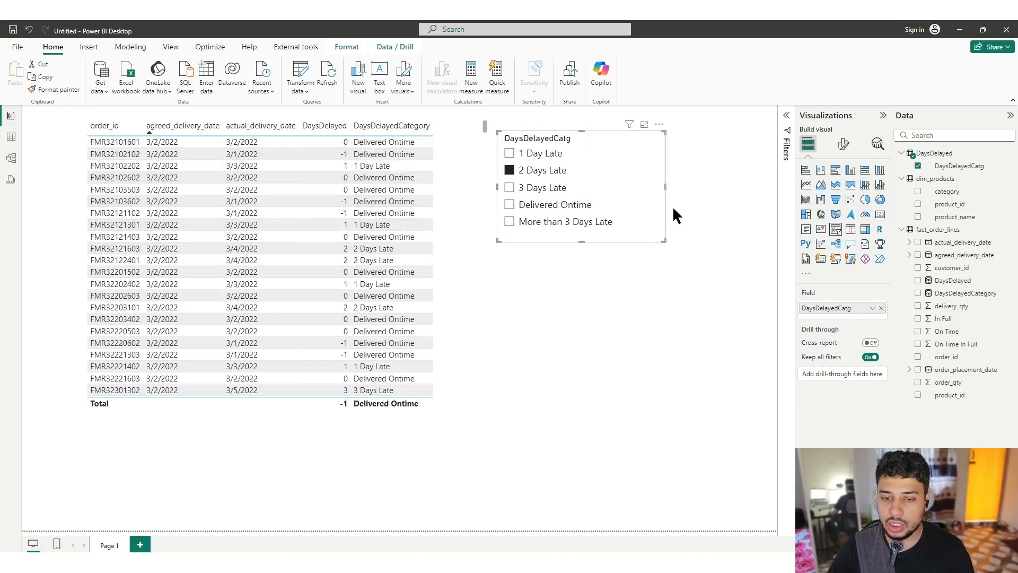
Narrow the DaysDelayedCatg slicer slightly and show the visual-level filters of the orders table
{"action": "left_click_drag", "start_coordinate": [665, 187], "coordinate": [655, 191]}
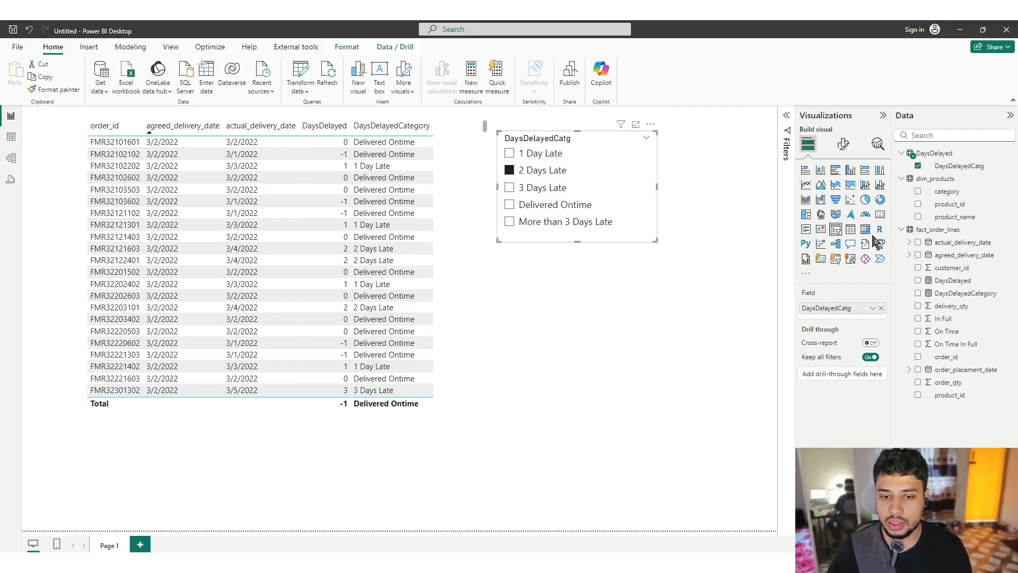
{"action": "left_click", "coordinate": [786, 116]}
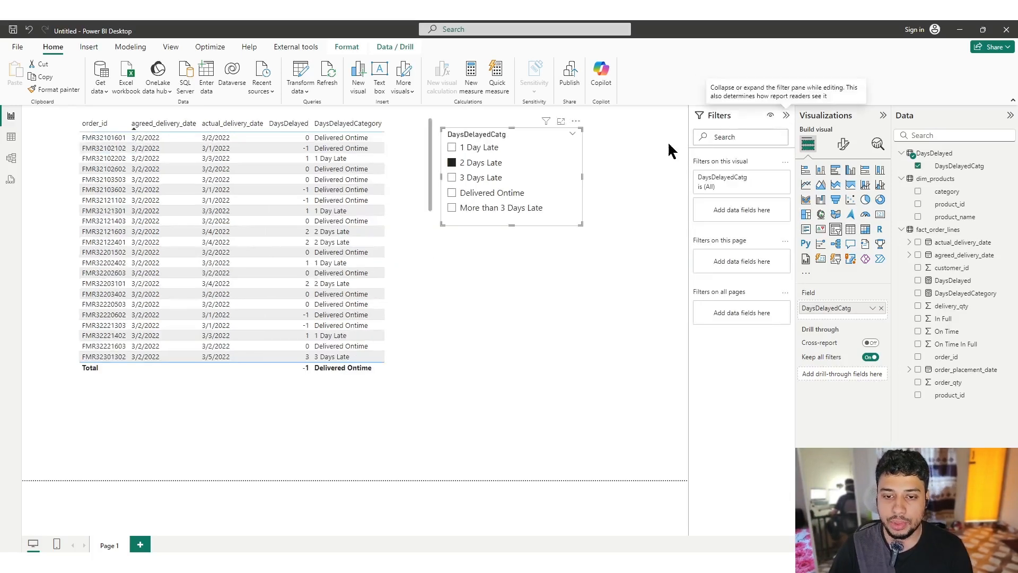
{"action": "left_click", "coordinate": [408, 126]}
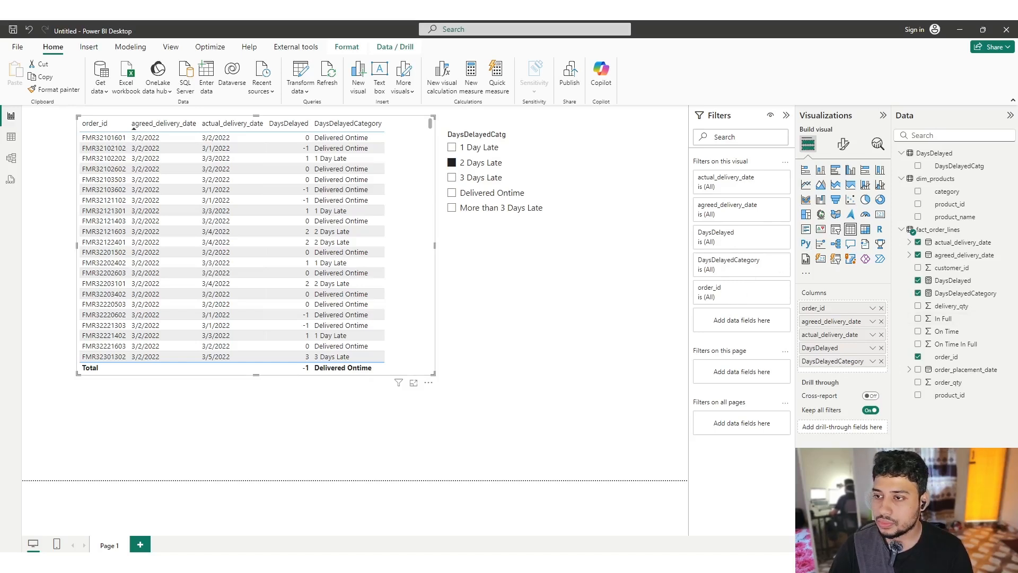
Add an IsSelectedCategory measure to fact_order_lines that compares a SWITCH-based delay category with the SELECTEDVALUE of DaysDelayedCatg, defaulting to "Show All", and returns 1 or 0
{"action": "right_click", "coordinate": [944, 228]}
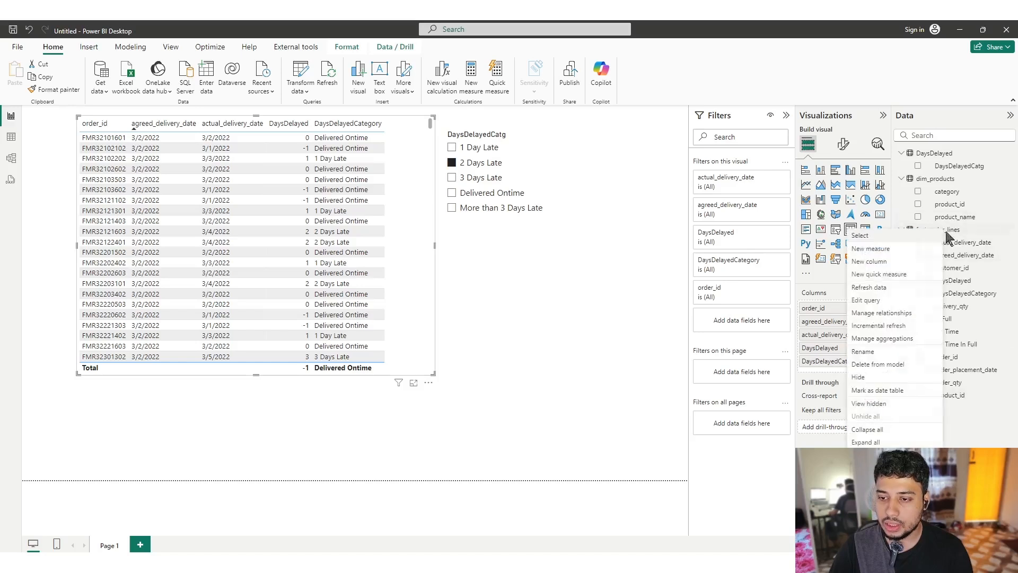
{"action": "left_click", "coordinate": [908, 250]}
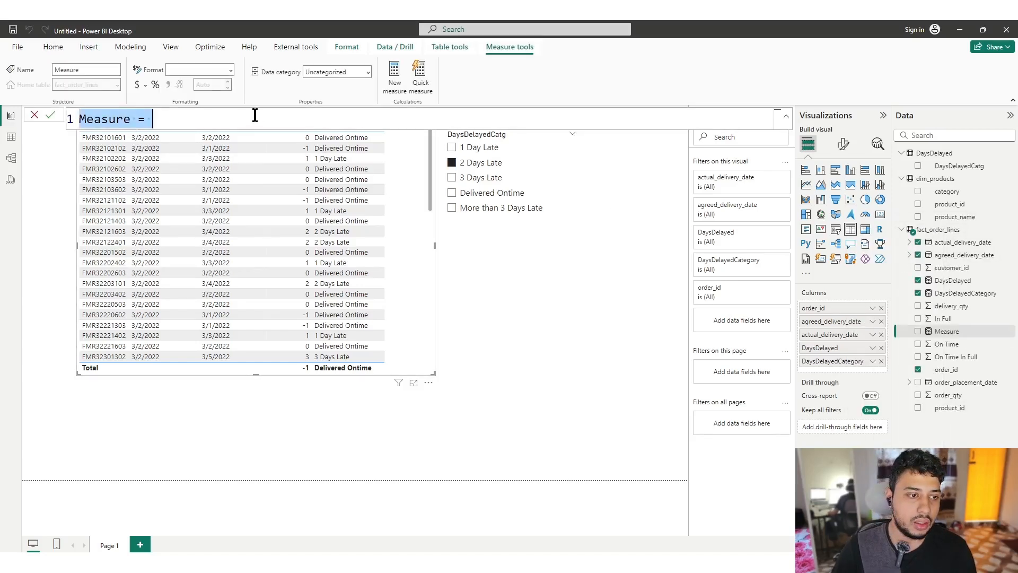
{"action": "type", "text": "IsSelectedCategory = VAR SelectedCategory = SELECTEDVALUE(DaysDelayed[DaysDelayedCatg], \"Show All\") VAR DaysLate = [DaysDelayed] VAR CurrentCategory =     SWITCH(         TRUE(),         DaysLate <= 0, \"Delivered Ontime\",         DaysLate = 1, \"1 Day Late\",         DaysLate = 2, \"2 Days Late\",         DaysLate = 3, \"3 Days Late\",         DaysLate > 3, \"More than 3 Days Late\",         \"Unknown\"     ) RETURN     IF(SelectedCategory = \"Show All\" || CurrentCategory = SelectedCategory, 1, 0)"}
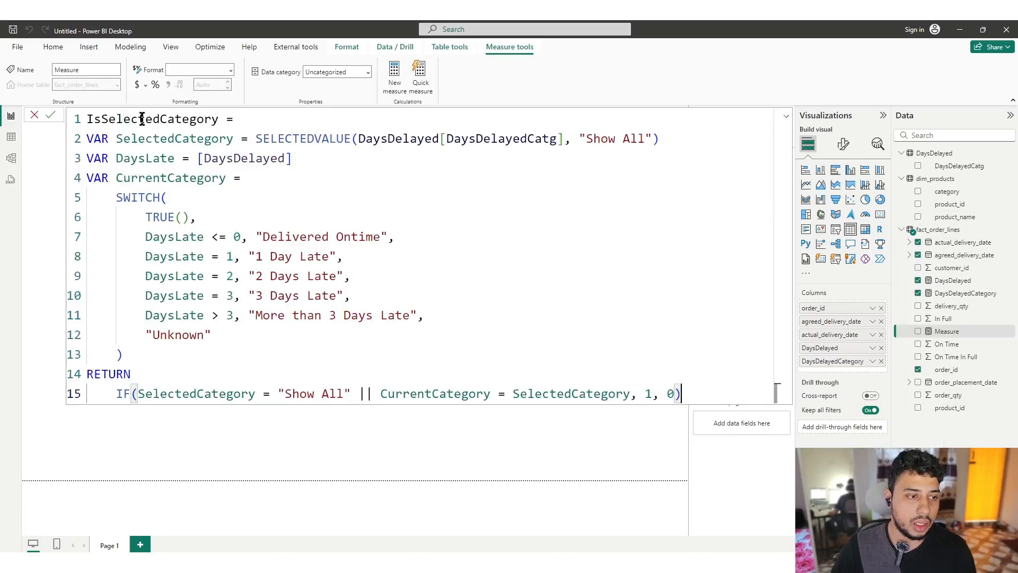
{"action": "left_click", "coordinate": [276, 139]}
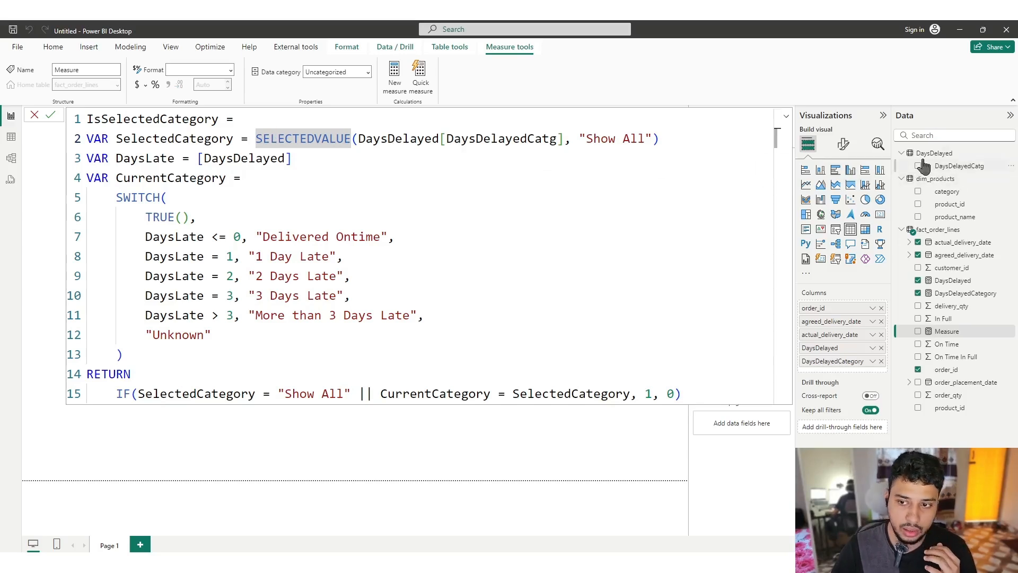
{"action": "left_click", "coordinate": [487, 156]}
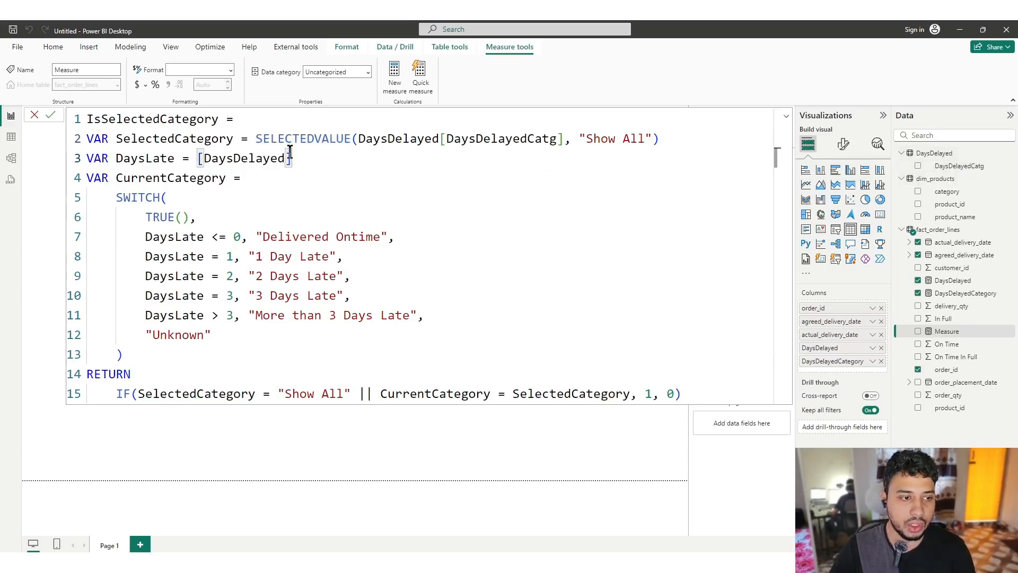
{"action": "left_click", "coordinate": [50, 115]}
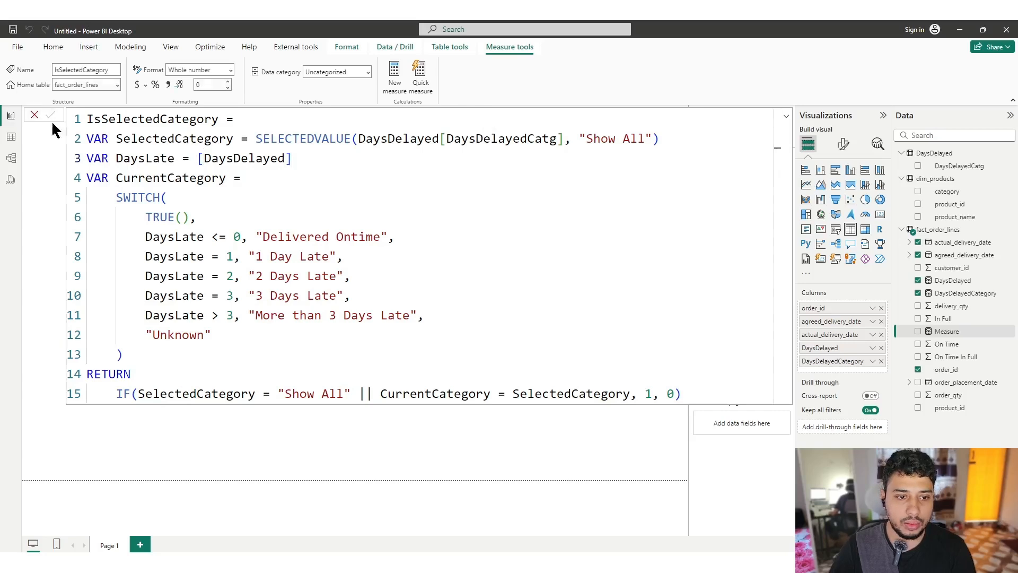
{"action": "left_click", "coordinate": [35, 117]}
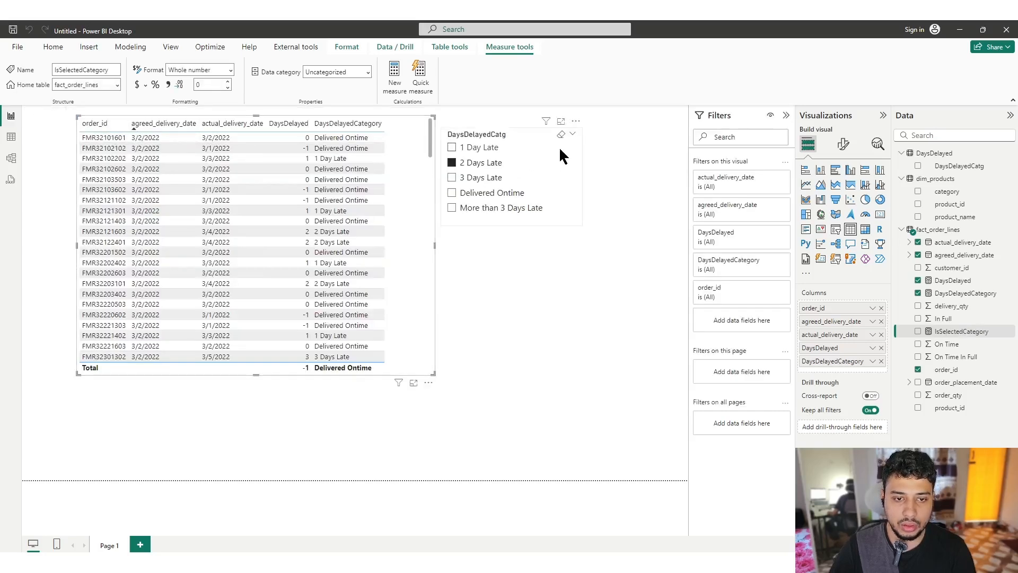
Move the DaysDelayedCatg slicer further away from the orders table and clear its 2 Days Late selection
{"action": "left_click", "coordinate": [583, 153]}
{"action": "left_click_drag", "start_coordinate": [584, 145], "coordinate": [636, 142]}
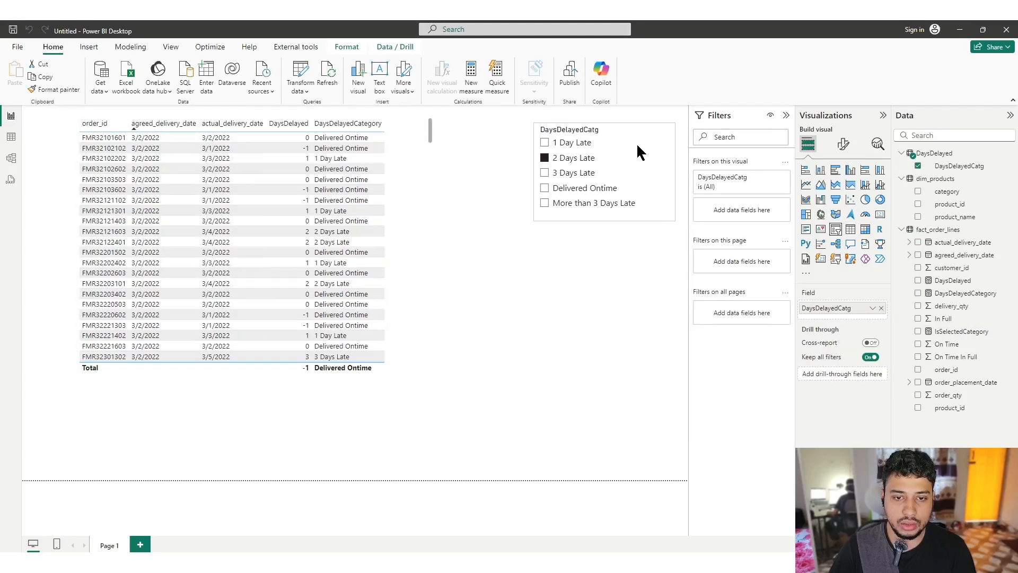
{"action": "left_click", "coordinate": [545, 158]}
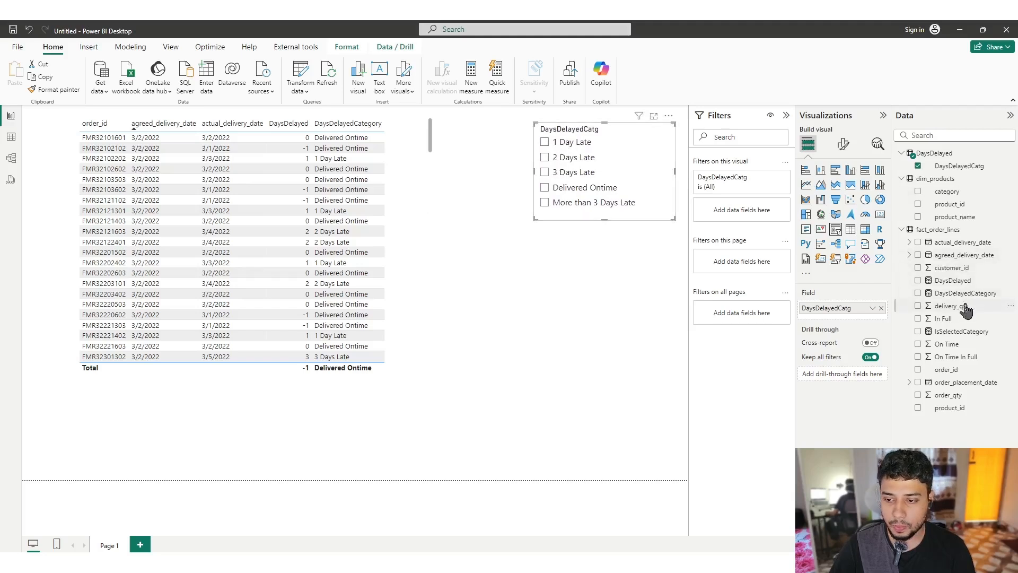
In the IsSelectedCategory measure, replace the SWITCH block of CurrentCategory with the [DaysDelayedCategory] measure and add an empty line before RETURN
{"action": "left_click", "coordinate": [961, 332]}
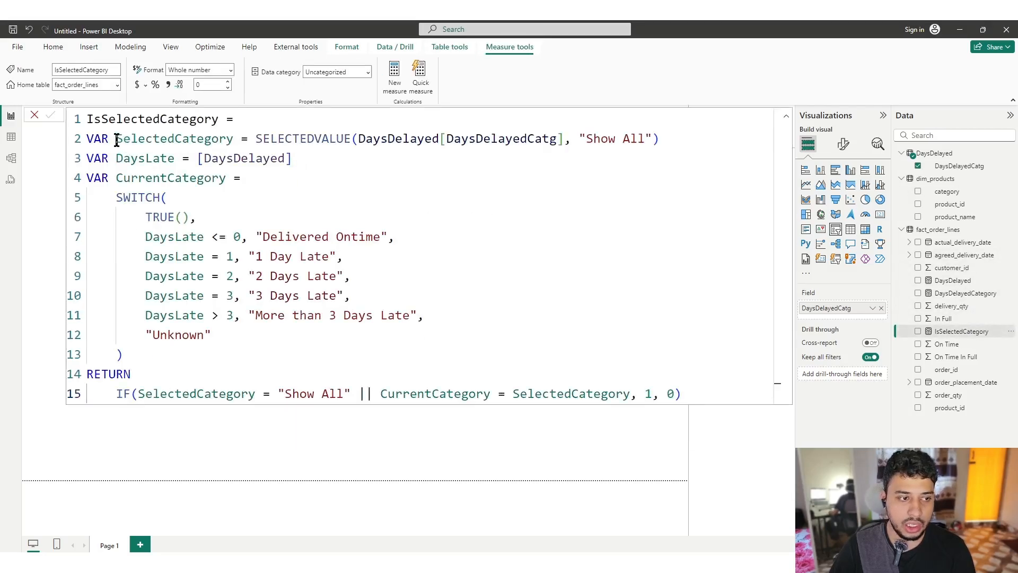
{"action": "left_click_drag", "start_coordinate": [116, 142], "coordinate": [247, 139]}
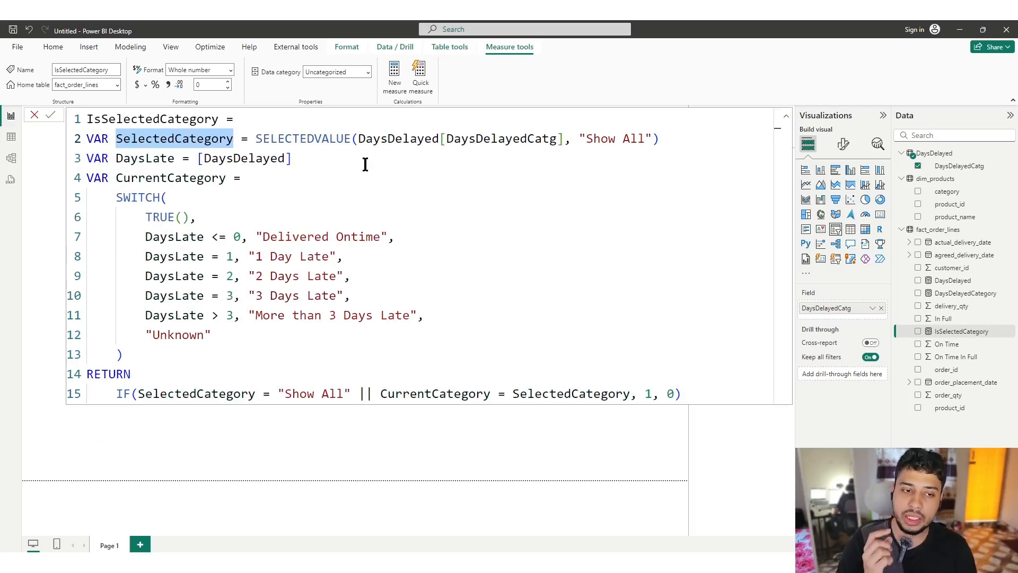
{"action": "left_click", "coordinate": [303, 156]}
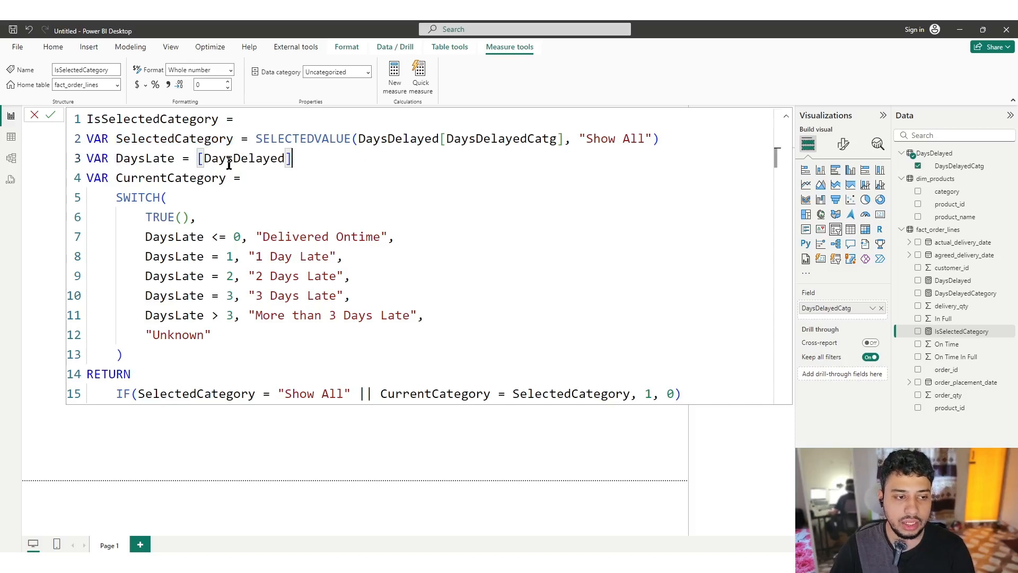
{"action": "left_click_drag", "start_coordinate": [119, 199], "coordinate": [182, 347]}
{"action": "type", "text": "days"}
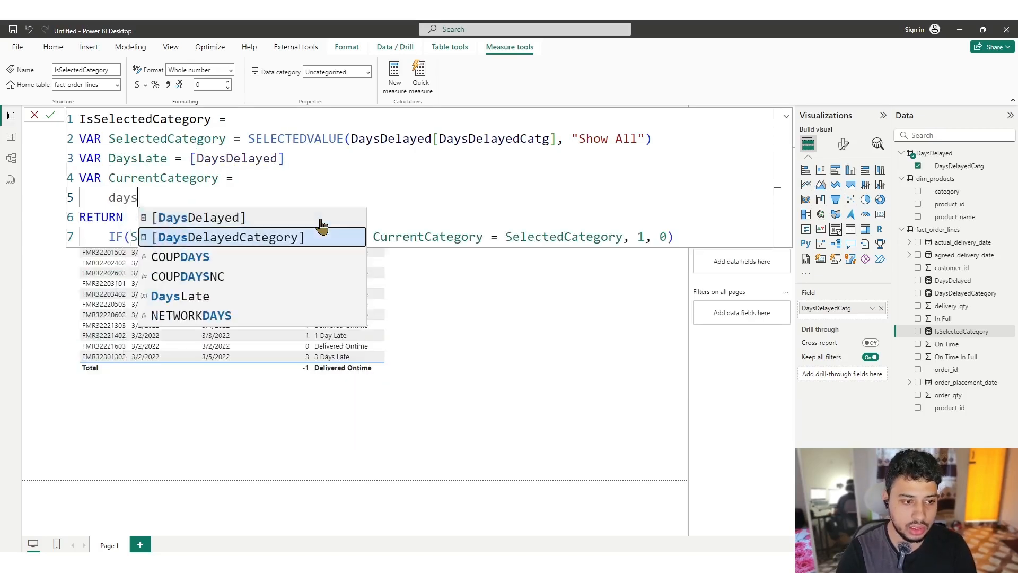
{"action": "key", "text": "Tab"}
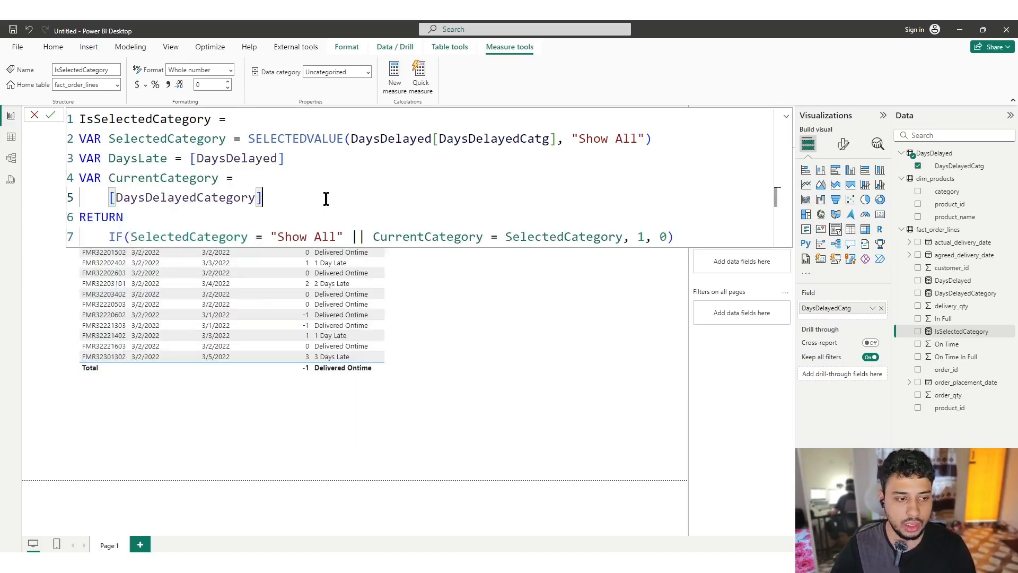
{"action": "key", "text": "Return"}
{"action": "left_click", "coordinate": [245, 237]}
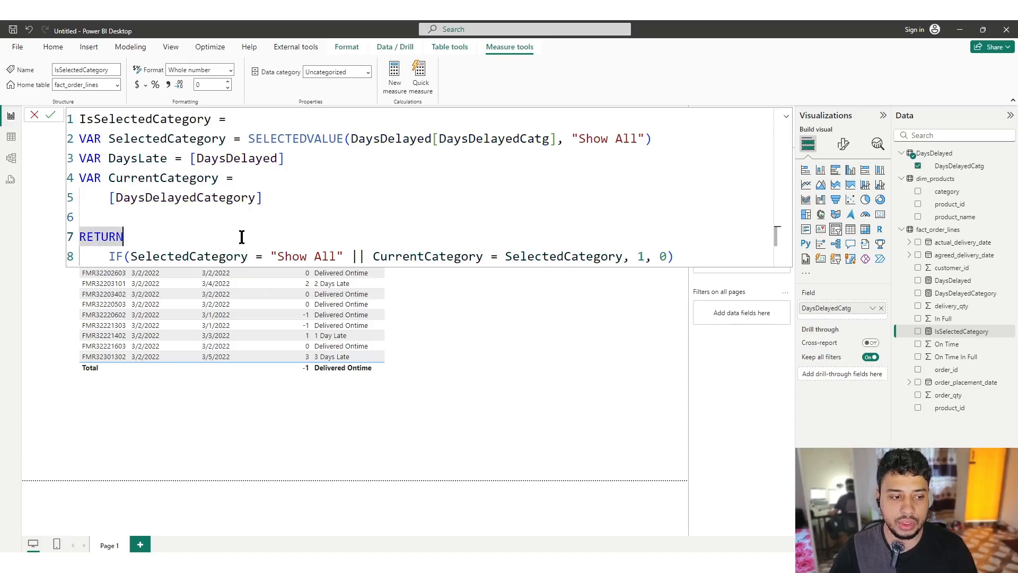
Examine the IF expression after RETURN, including its "Show All" condition, the category comparison and the 1 and 0 results
{"action": "left_click", "coordinate": [159, 256]}
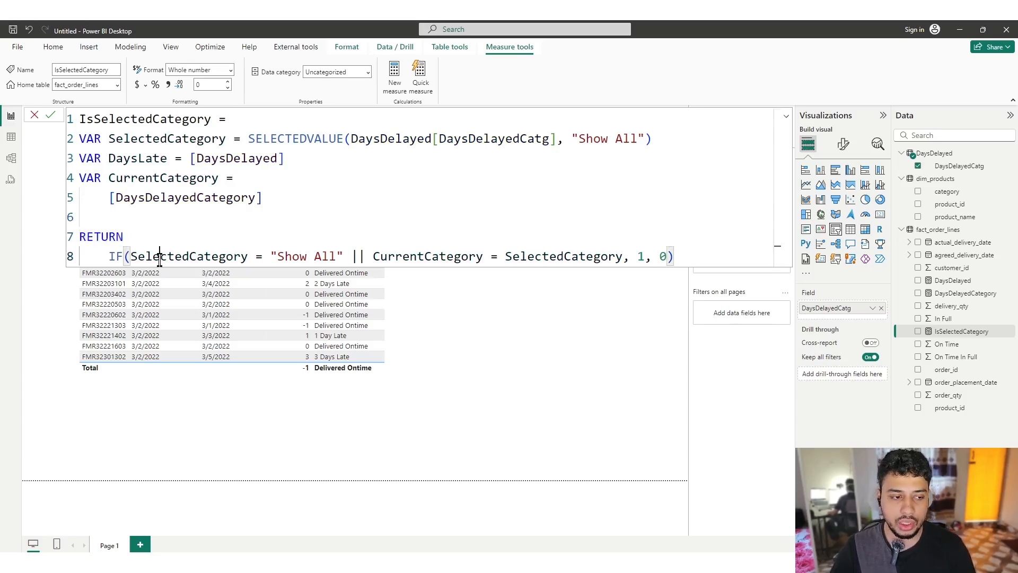
{"action": "left_click", "coordinate": [211, 256]}
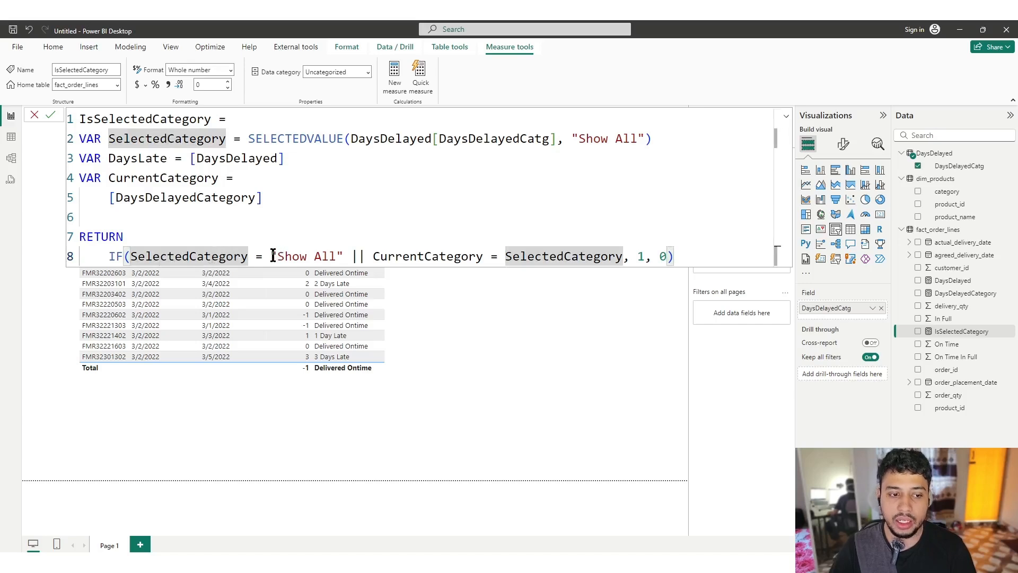
{"action": "left_click_drag", "start_coordinate": [272, 256], "coordinate": [484, 257]}
{"action": "left_click", "coordinate": [358, 256]}
{"action": "left_click_drag", "start_coordinate": [505, 255], "coordinate": [624, 258]}
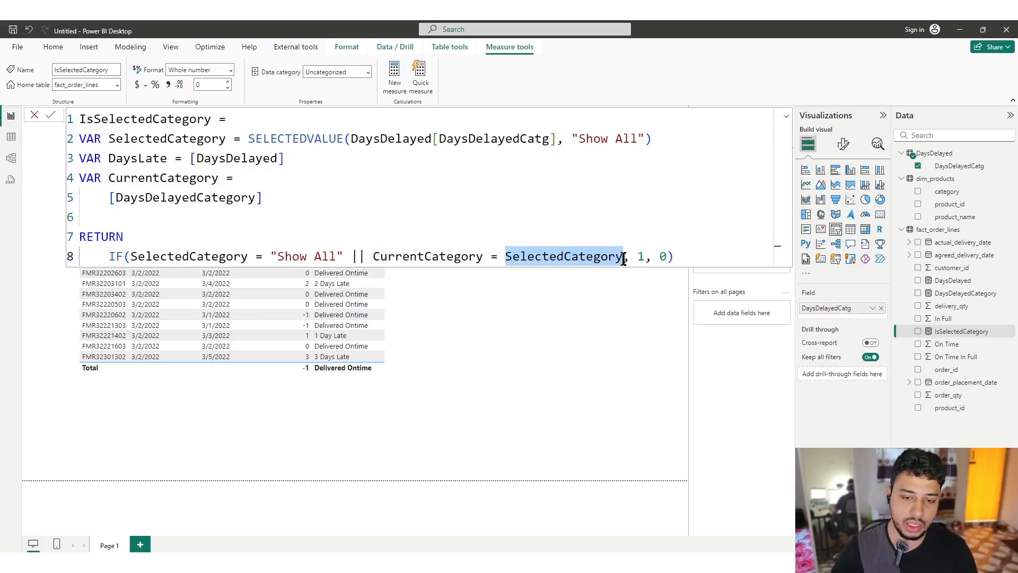
{"action": "double_click", "coordinate": [642, 256]}
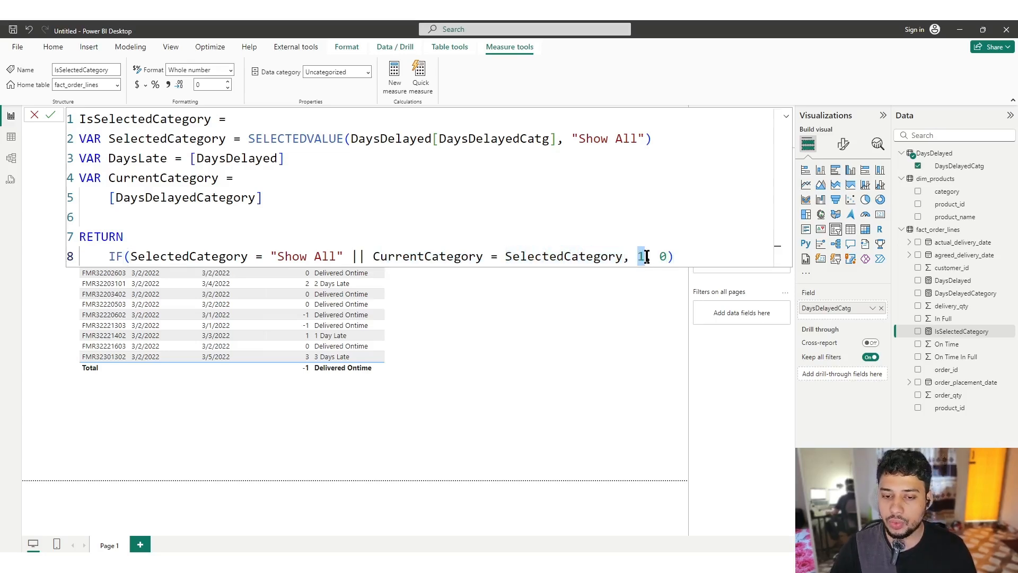
{"action": "double_click", "coordinate": [665, 257]}
{"action": "left_click", "coordinate": [696, 256]}
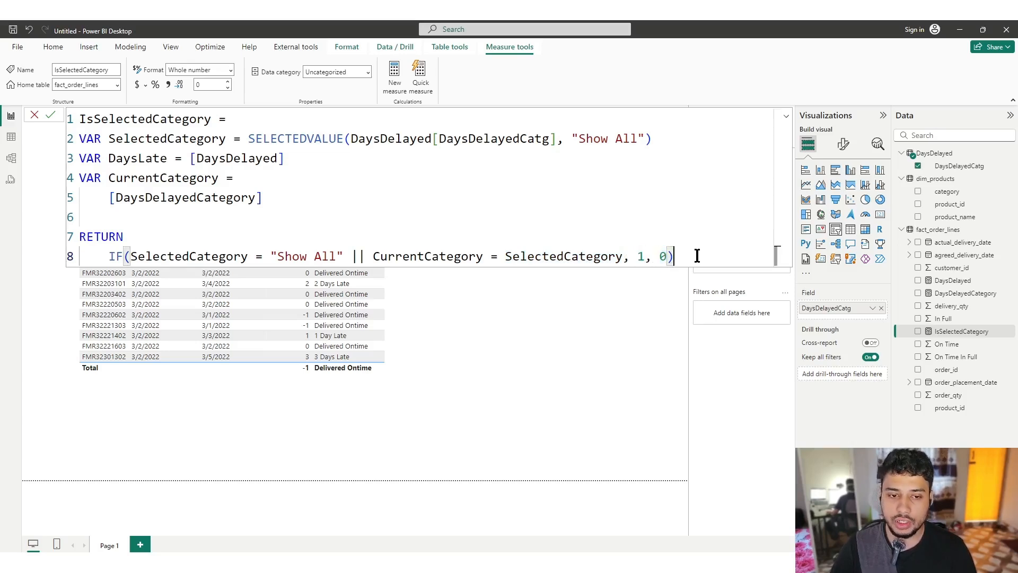
Commit the revised IsSelectedCategory measure, close its formula and select 2 Days Late in the slicer
{"action": "left_click", "coordinate": [51, 115]}
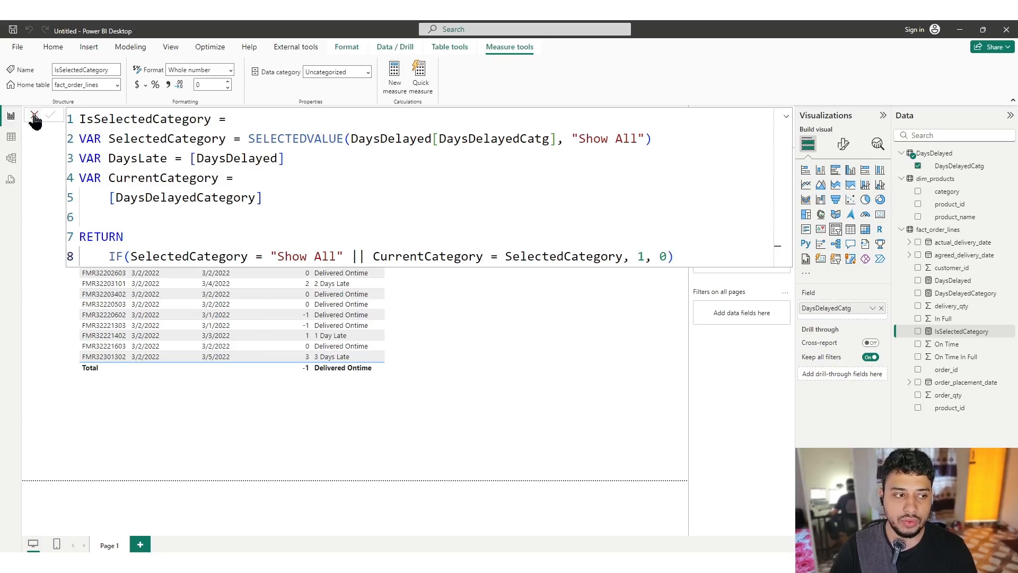
{"action": "left_click", "coordinate": [35, 117]}
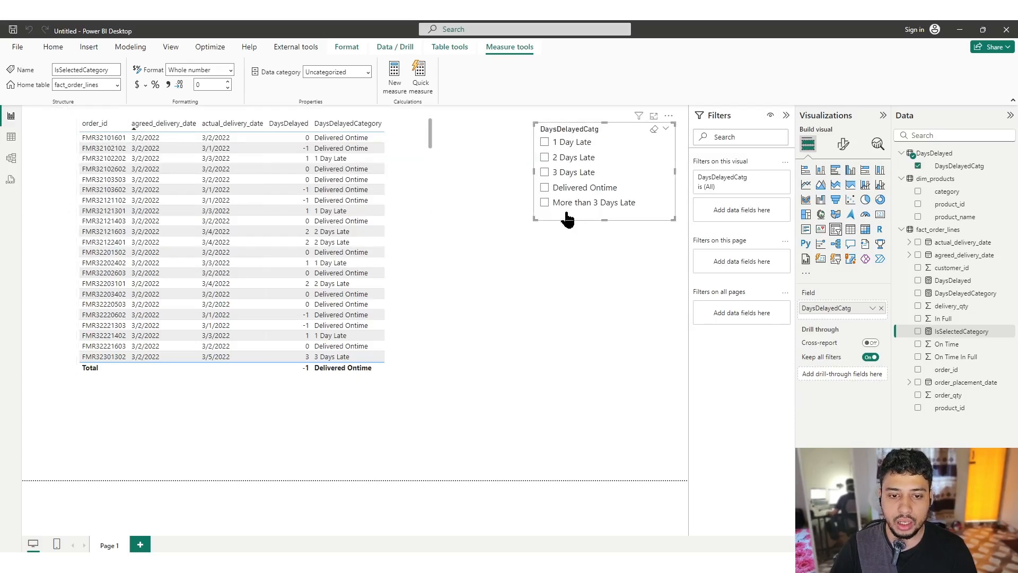
{"action": "left_click", "coordinate": [544, 157]}
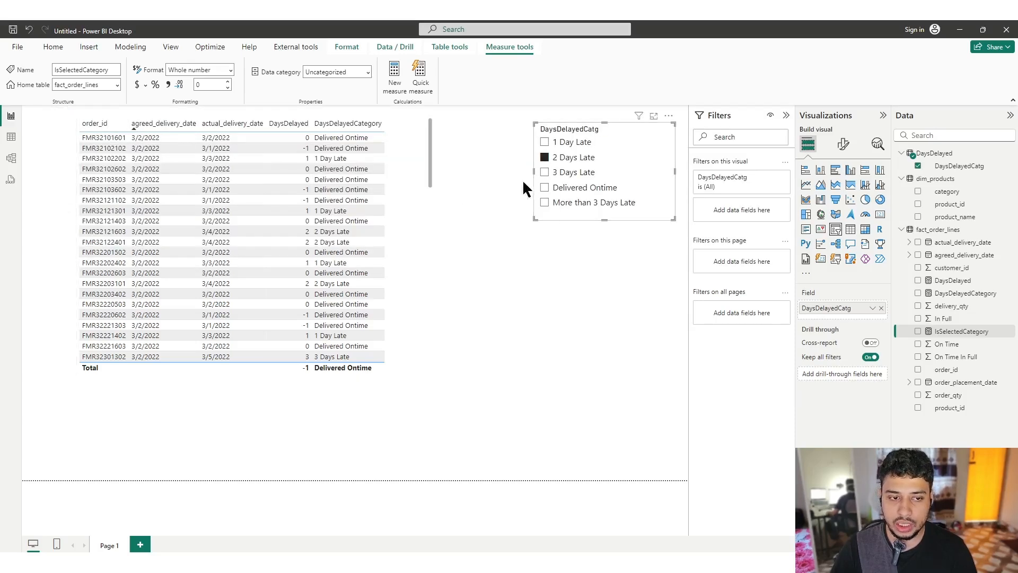
Add IsSelectedCategory as a visual-level filter on the orders table and apply it with the condition "is" 1
{"action": "left_click", "coordinate": [419, 175]}
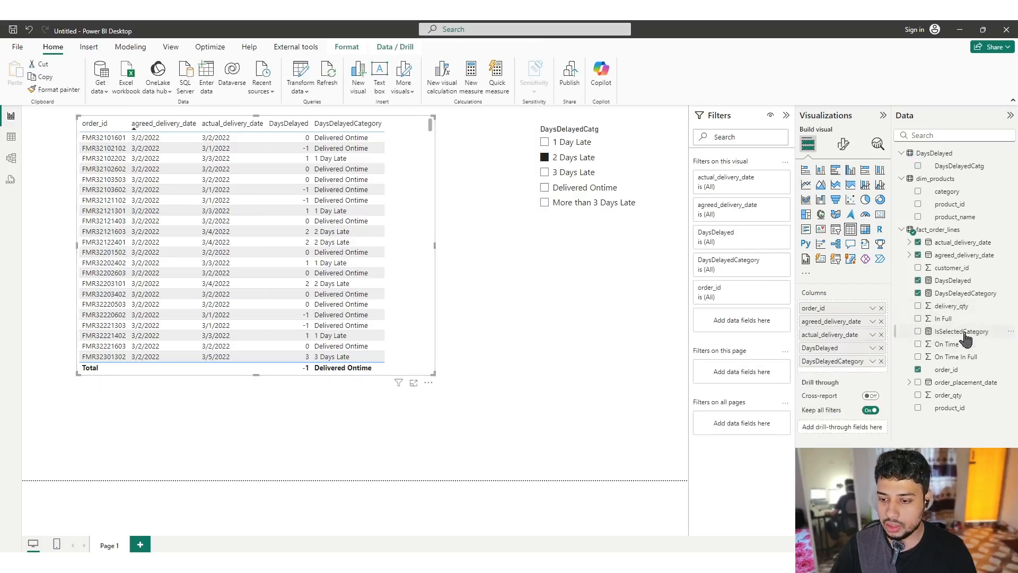
{"action": "left_click_drag", "start_coordinate": [965, 338], "coordinate": [724, 318]}
{"action": "left_click", "coordinate": [748, 325]}
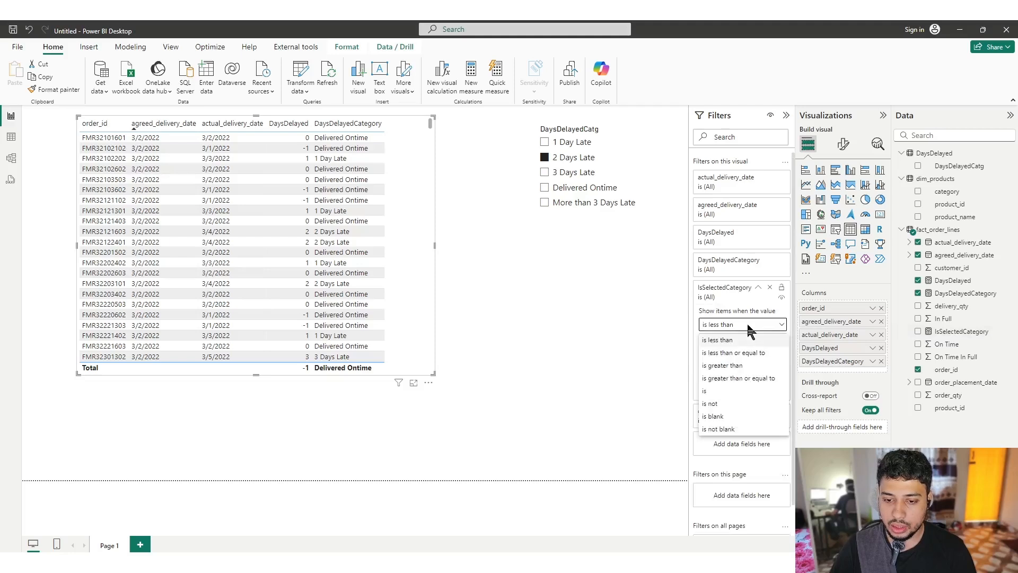
{"action": "left_click", "coordinate": [721, 391]}
{"action": "left_click", "coordinate": [730, 339]}
{"action": "type", "text": "1"}
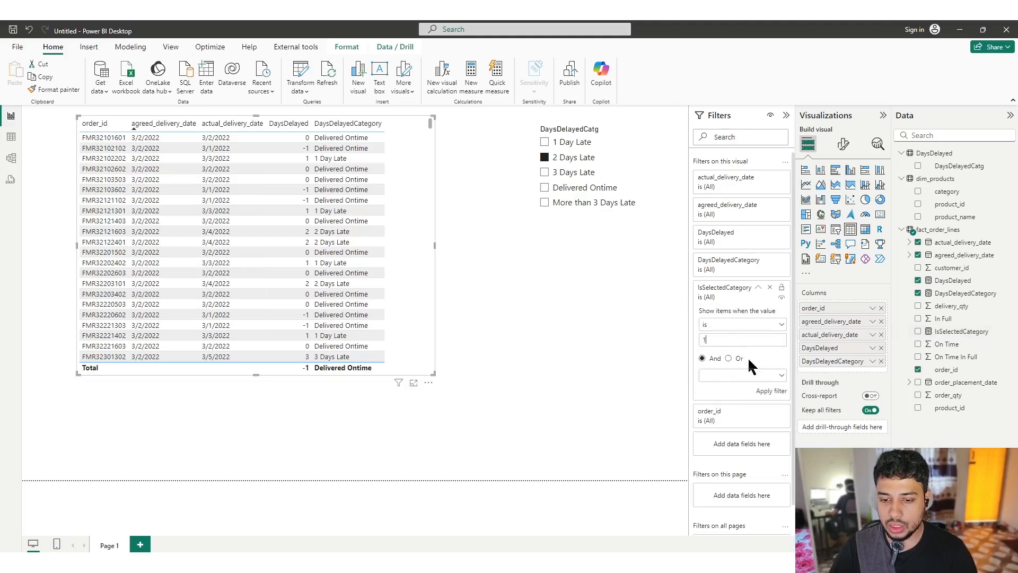
{"action": "left_click", "coordinate": [770, 390]}
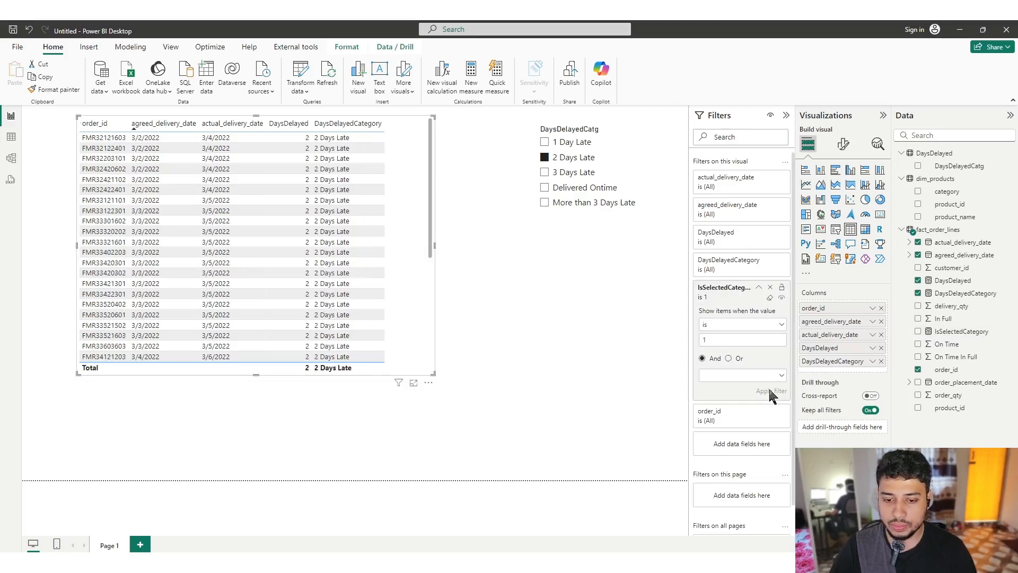
Test the slicer with 1 Day Late, 3 Days Late, Delivered Ontime and More than 3 Days Late, ending on Delivered Ontime, and check the table rows
{"action": "left_click", "coordinate": [544, 142]}
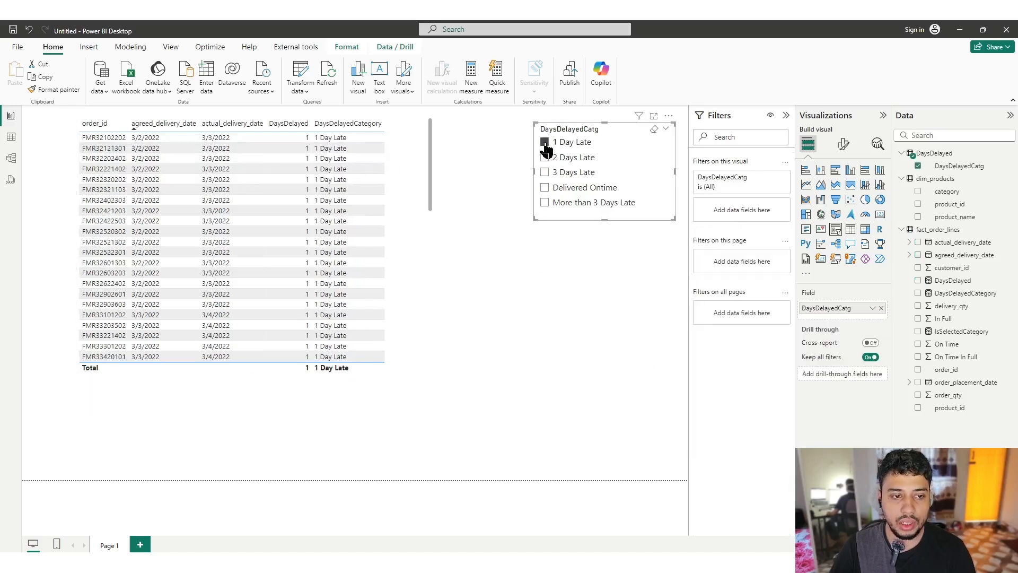
{"action": "left_click", "coordinate": [545, 172]}
{"action": "left_click", "coordinate": [544, 188]}
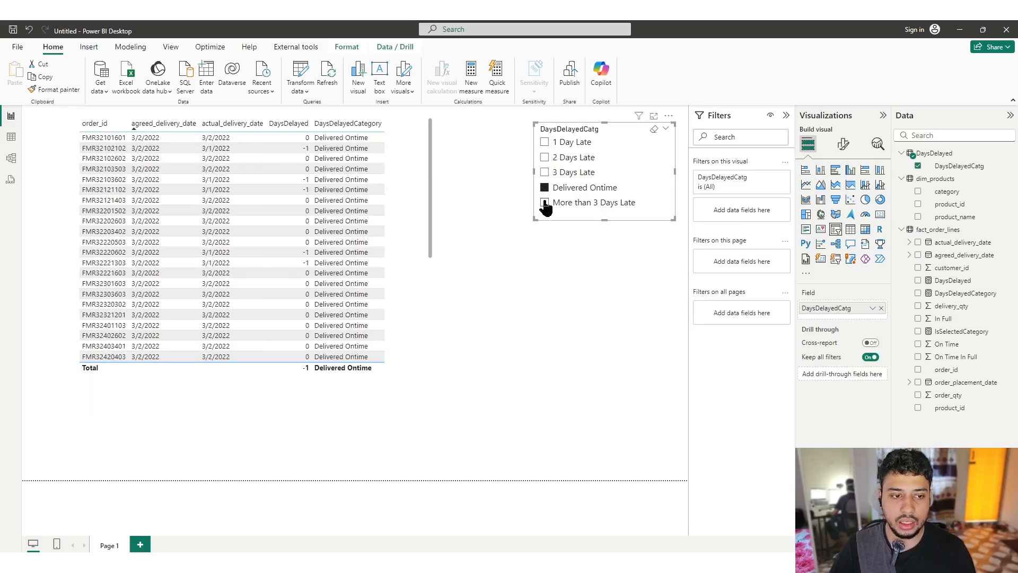
{"action": "left_click", "coordinate": [545, 203]}
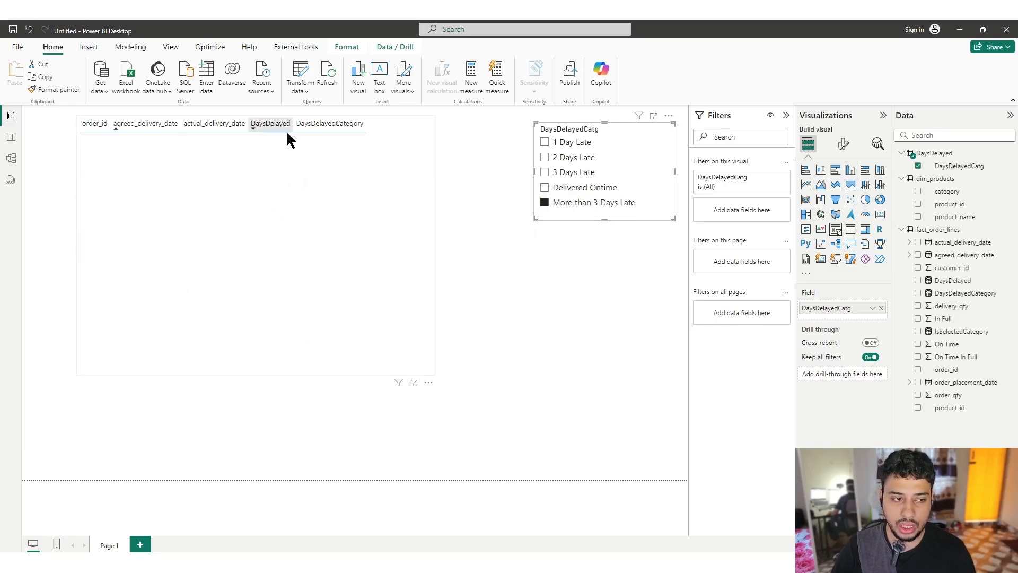
{"action": "left_click", "coordinate": [545, 188]}
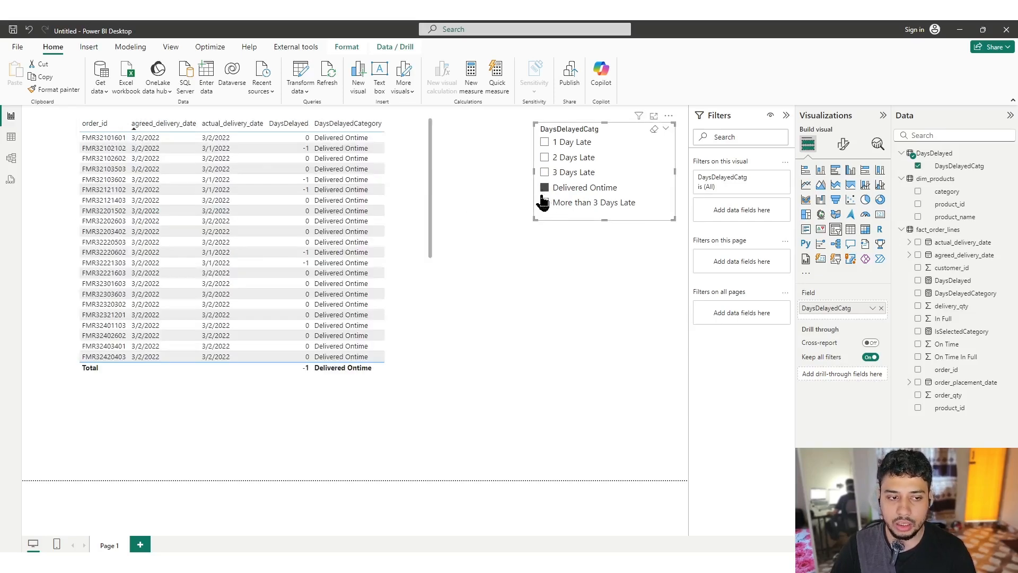
{"action": "scroll", "coordinate": [286, 174], "scroll_direction": "down", "scroll_amount": 15}
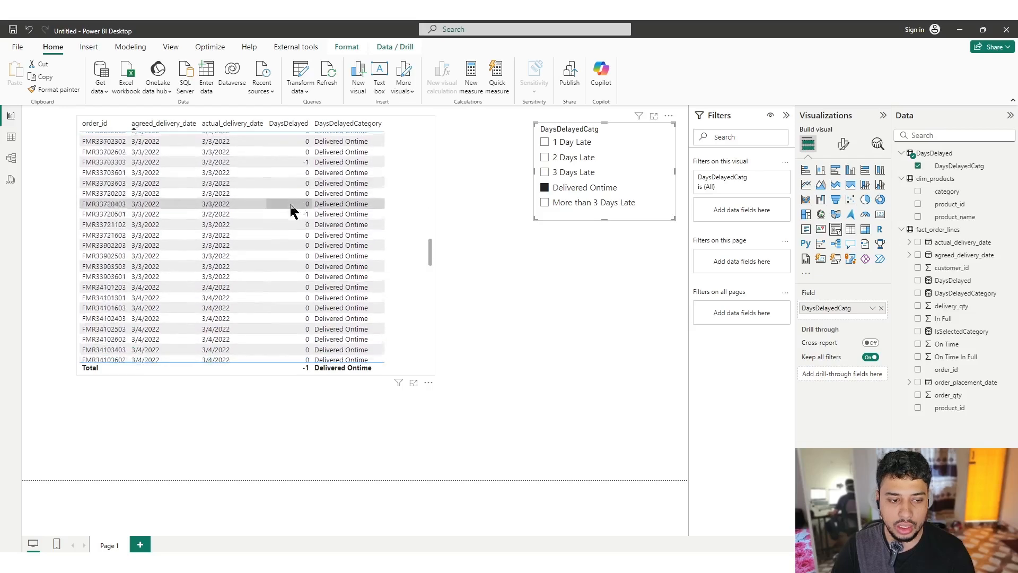
Test the slicer with 1 Day Late, 2 Days Late and 3 Days Late one at a time, checking the table rows for each
{"action": "scroll", "coordinate": [318, 304], "scroll_direction": "up", "scroll_amount": 10}
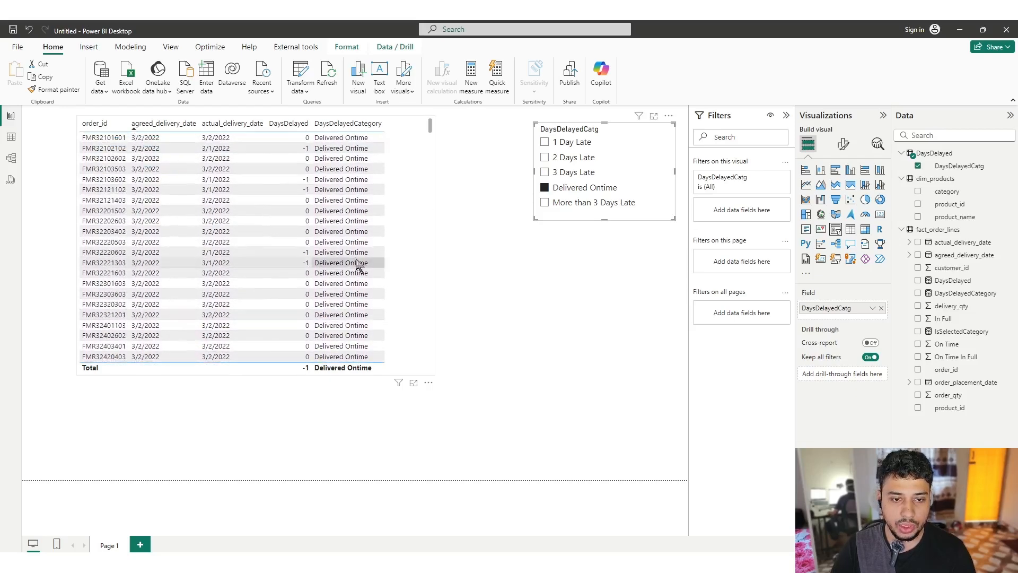
{"action": "left_click", "coordinate": [544, 143]}
{"action": "scroll", "coordinate": [293, 214], "scroll_direction": "down", "scroll_amount": 5}
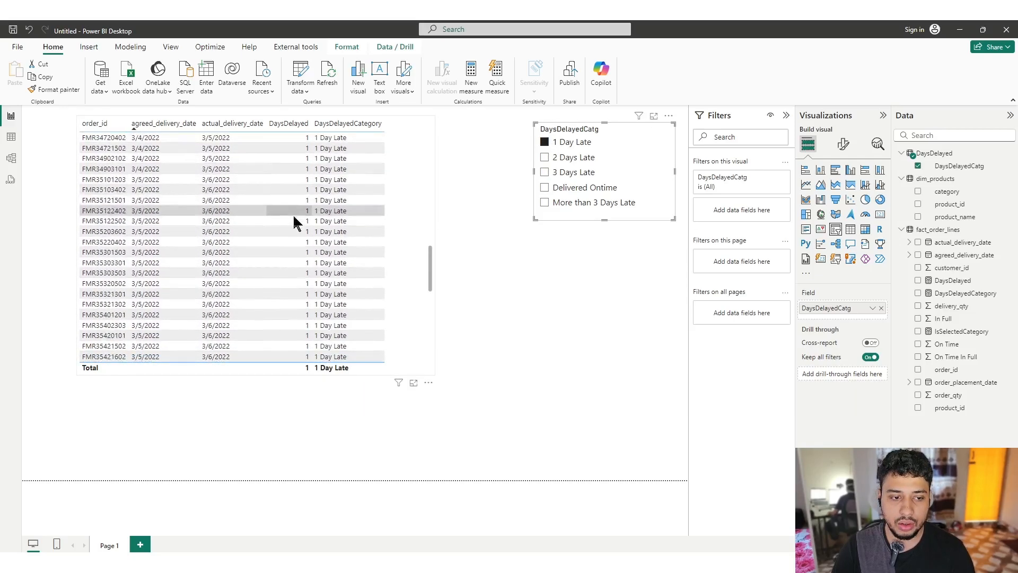
{"action": "scroll", "coordinate": [307, 249], "scroll_direction": "up", "scroll_amount": 5}
{"action": "left_click", "coordinate": [545, 157]}
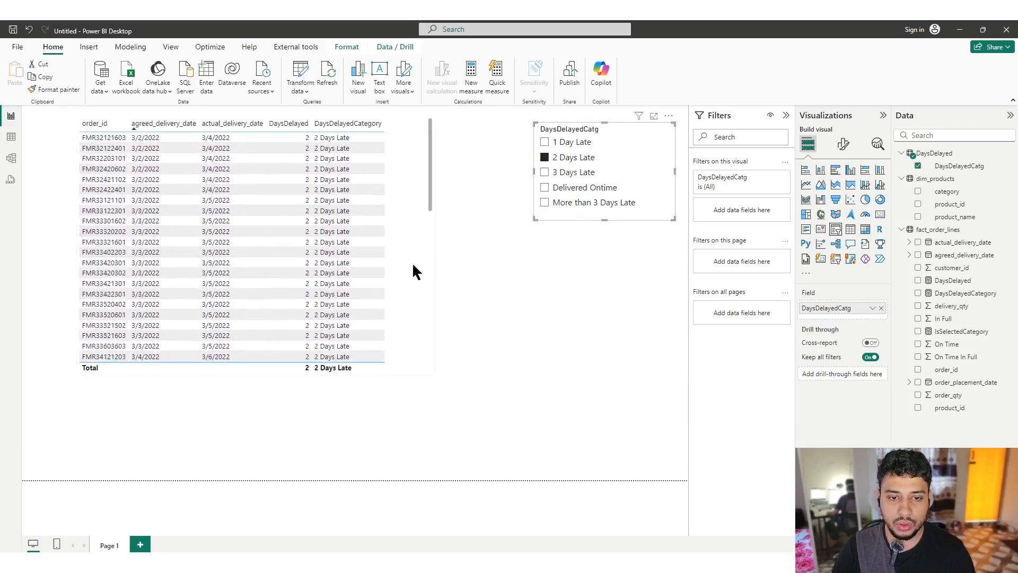
{"action": "scroll", "coordinate": [334, 277], "scroll_direction": "down", "scroll_amount": 10}
{"action": "scroll", "coordinate": [330, 281], "scroll_direction": "up", "scroll_amount": 5}
{"action": "scroll", "coordinate": [330, 281], "scroll_direction": "up", "scroll_amount": 3}
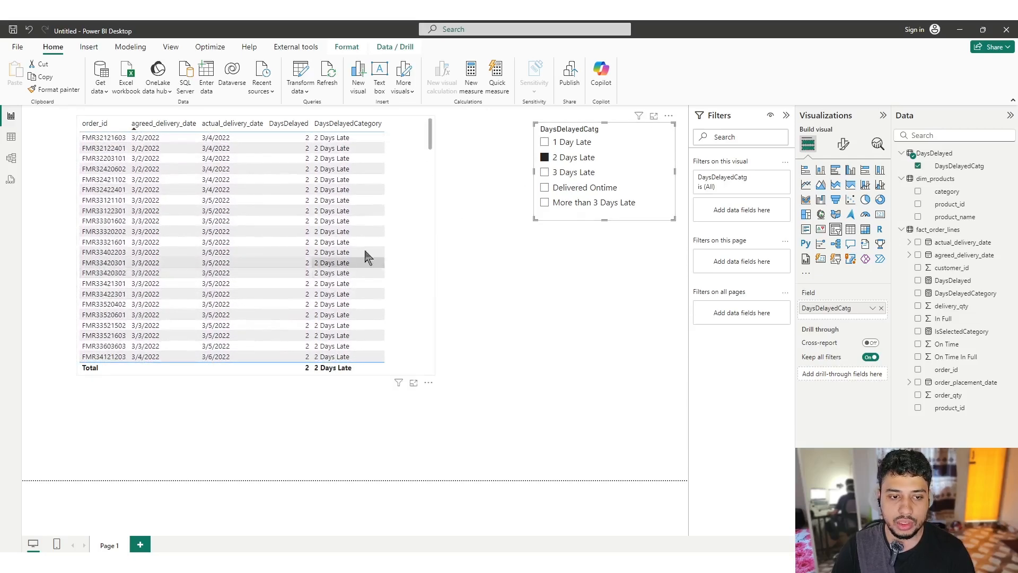
{"action": "left_click", "coordinate": [544, 172]}
{"action": "scroll", "coordinate": [352, 233], "scroll_direction": "down", "scroll_amount": 10}
{"action": "scroll", "coordinate": [334, 267], "scroll_direction": "up", "scroll_amount": 10}
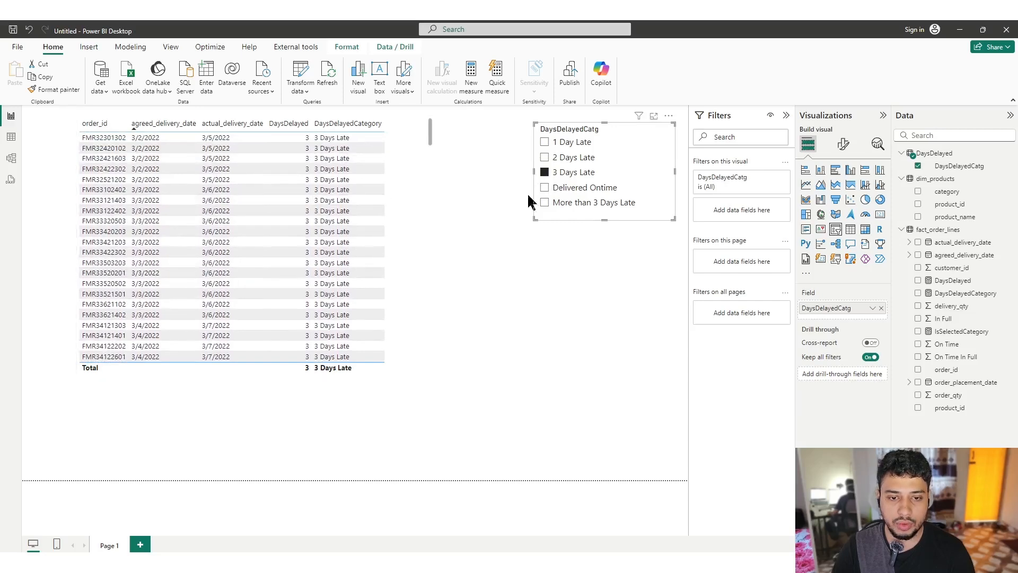
Clear the 3 Days Late selection from the slicer and collapse the orders table's IsSelectedCategory filter card
{"action": "left_click", "coordinate": [545, 172]}
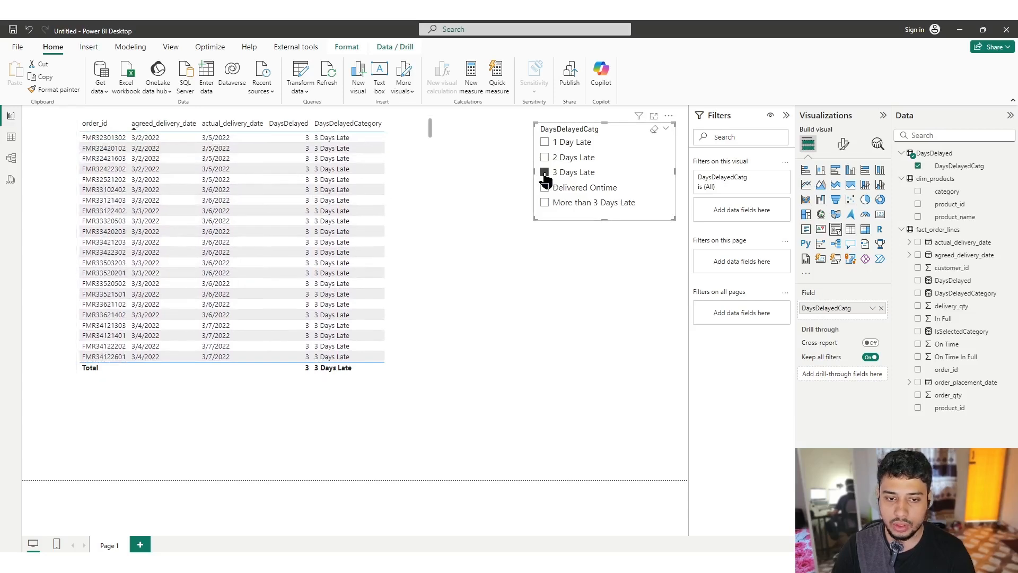
{"action": "left_click", "coordinate": [410, 183]}
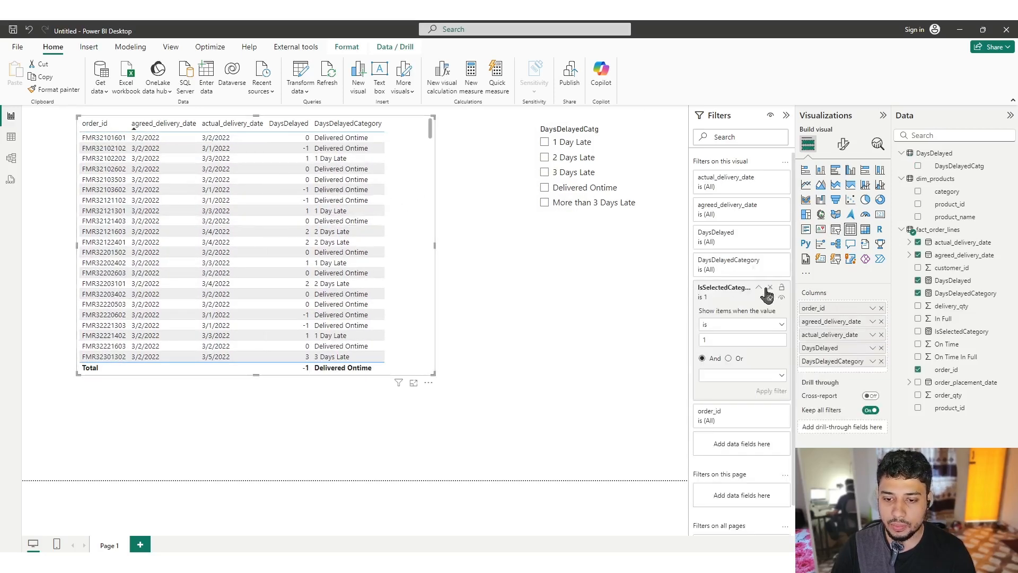
{"action": "left_click", "coordinate": [769, 289]}
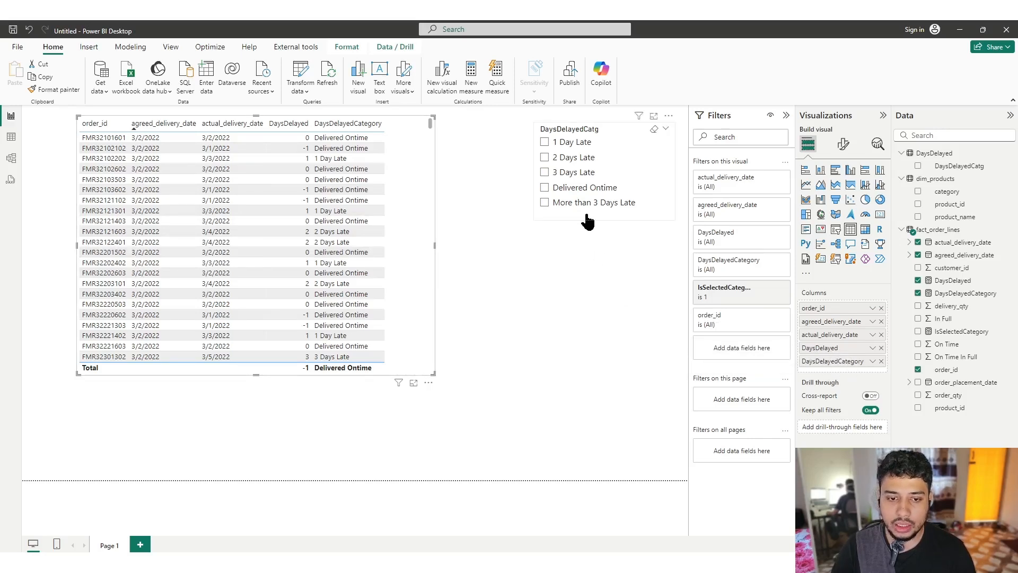
Test a multiple selection of 1 Day Late and 2 Days Late in the slicer, check the table rows, and deselect both
{"action": "left_click", "coordinate": [667, 217]}
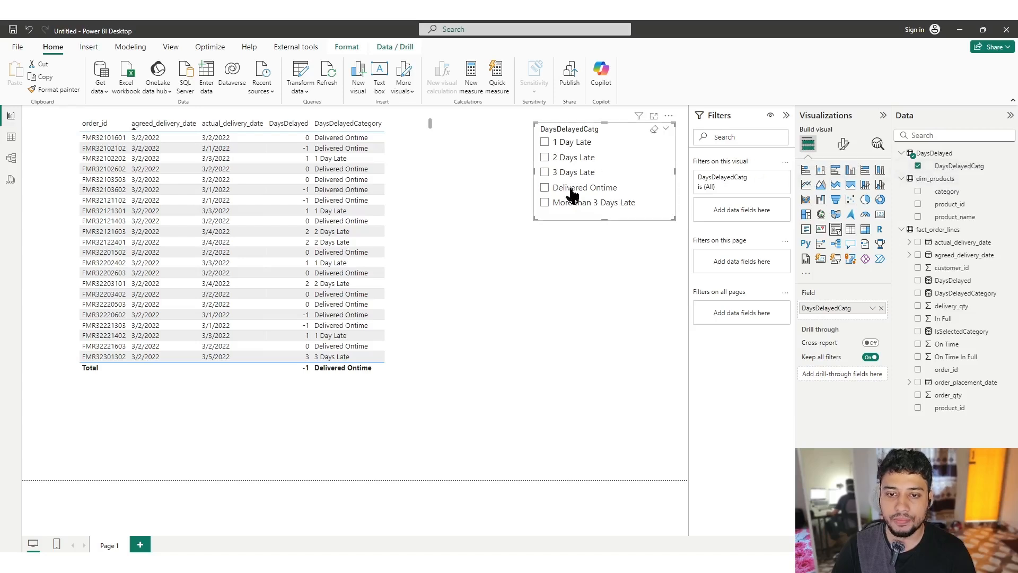
{"action": "left_click", "coordinate": [558, 146]}
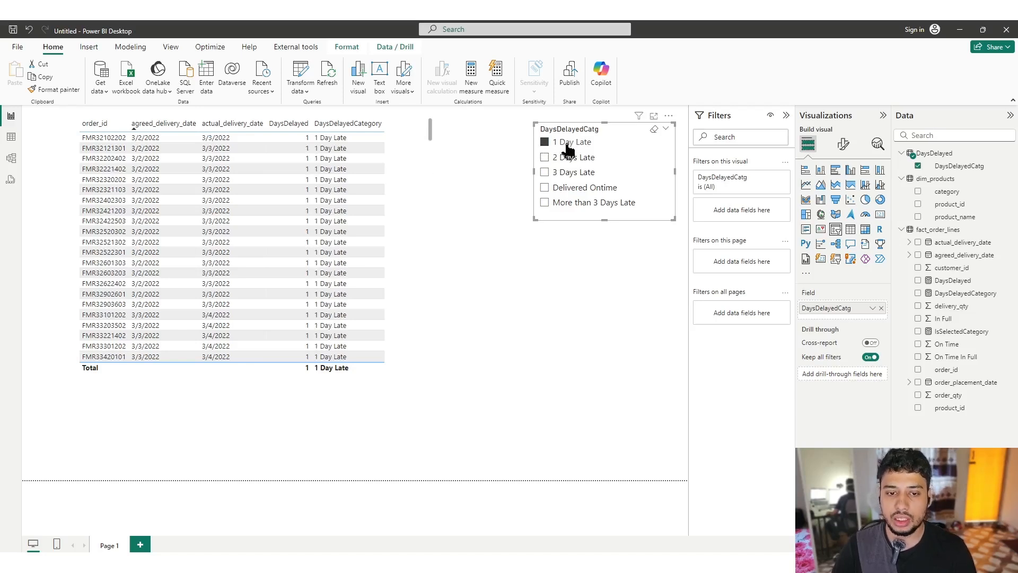
{"action": "left_click", "coordinate": [578, 158], "text": "ctrl"}
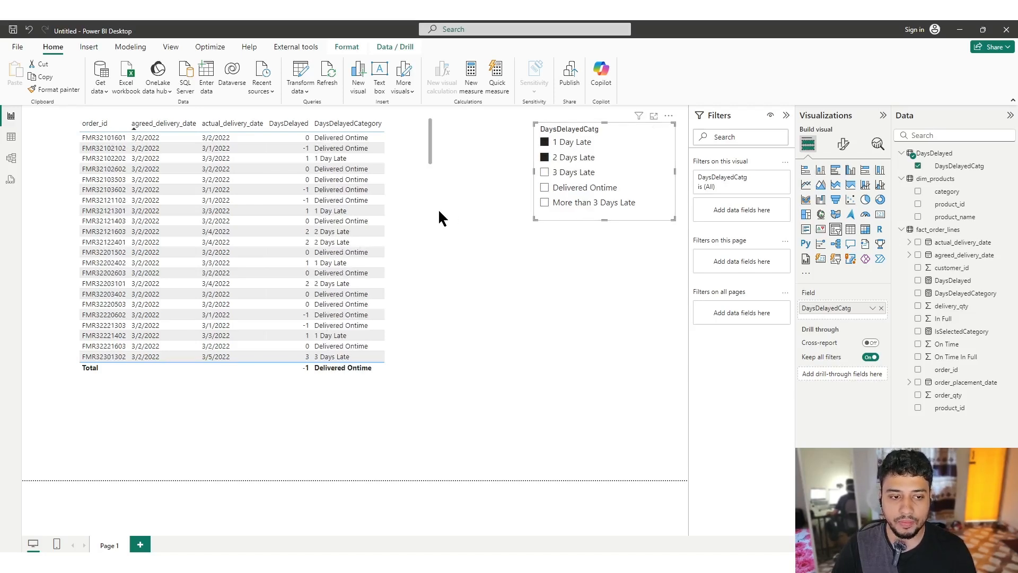
{"action": "scroll", "coordinate": [300, 257], "scroll_direction": "down", "scroll_amount": 10}
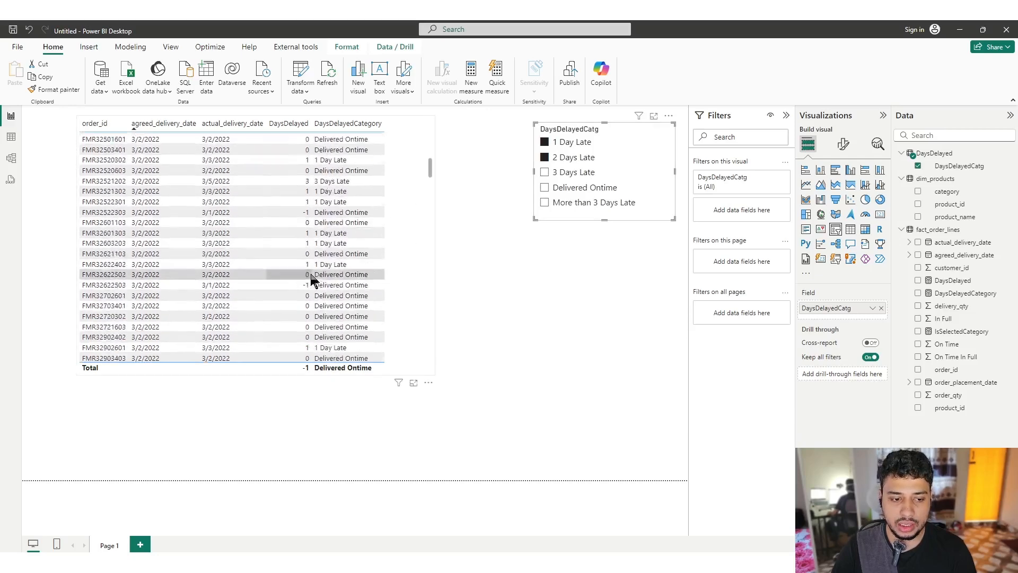
{"action": "scroll", "coordinate": [345, 293], "scroll_direction": "up", "scroll_amount": 10}
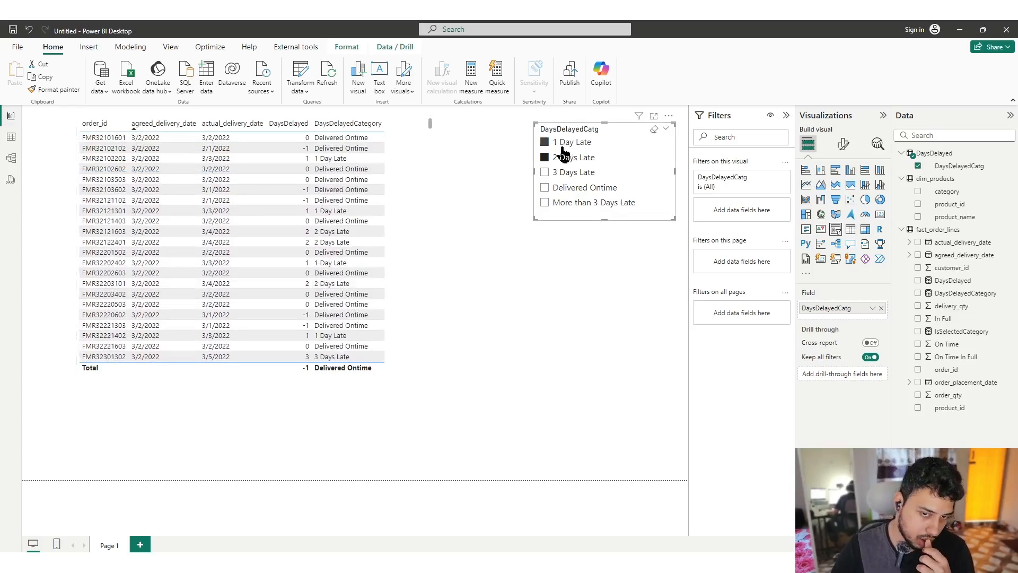
{"action": "left_click", "coordinate": [544, 142], "text": "ctrl"}
{"action": "left_click", "coordinate": [543, 158], "text": "ctrl"}
{"action": "left_click", "coordinate": [510, 250]}
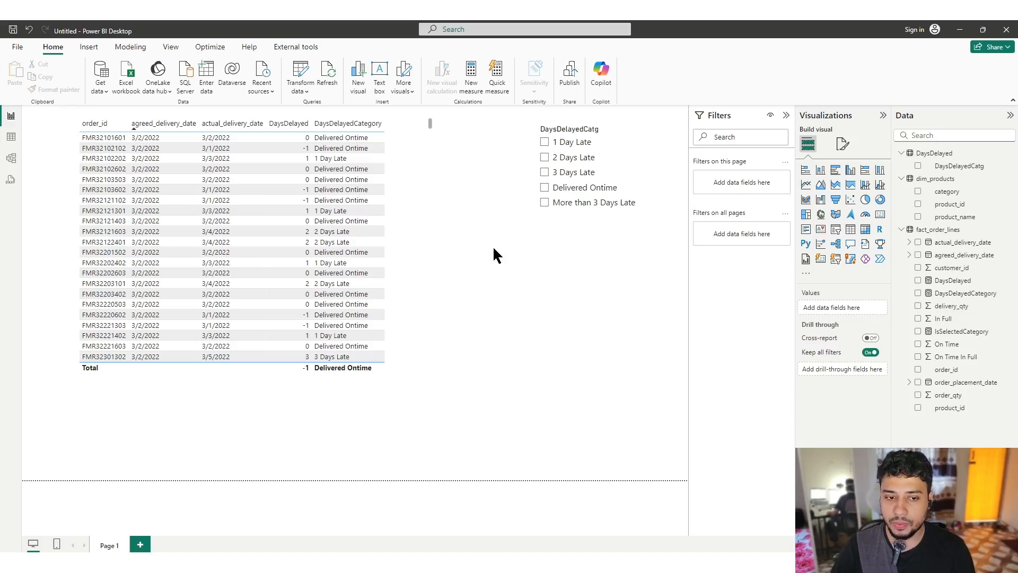
Remove the IsSelectedCategory filter from the orders table and check the table rows
{"action": "left_click", "coordinate": [416, 228]}
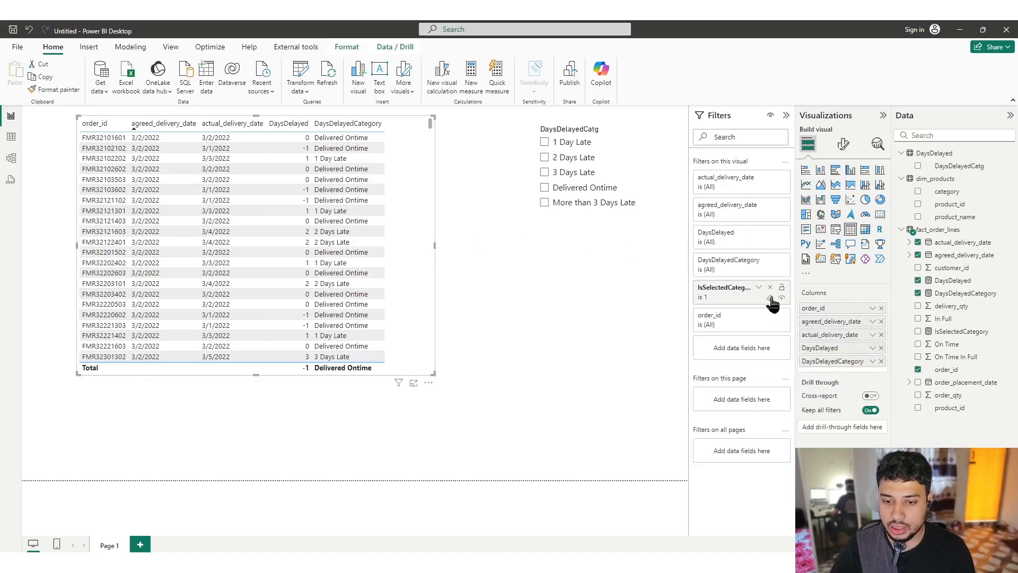
{"action": "left_click", "coordinate": [770, 287]}
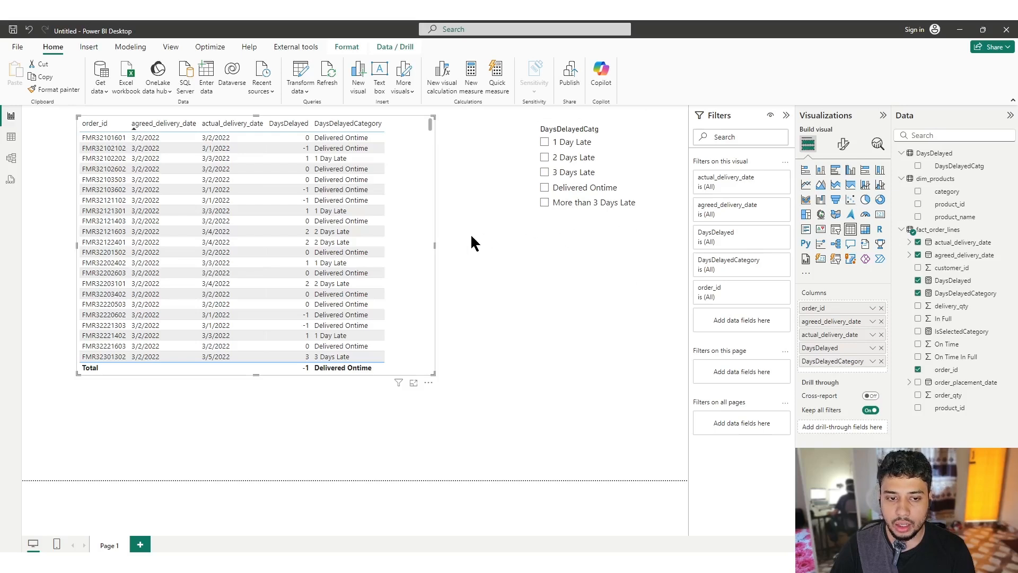
{"action": "scroll", "coordinate": [429, 245], "scroll_direction": "down", "scroll_amount": 7}
{"action": "scroll", "coordinate": [427, 243], "scroll_direction": "up", "scroll_amount": 7}
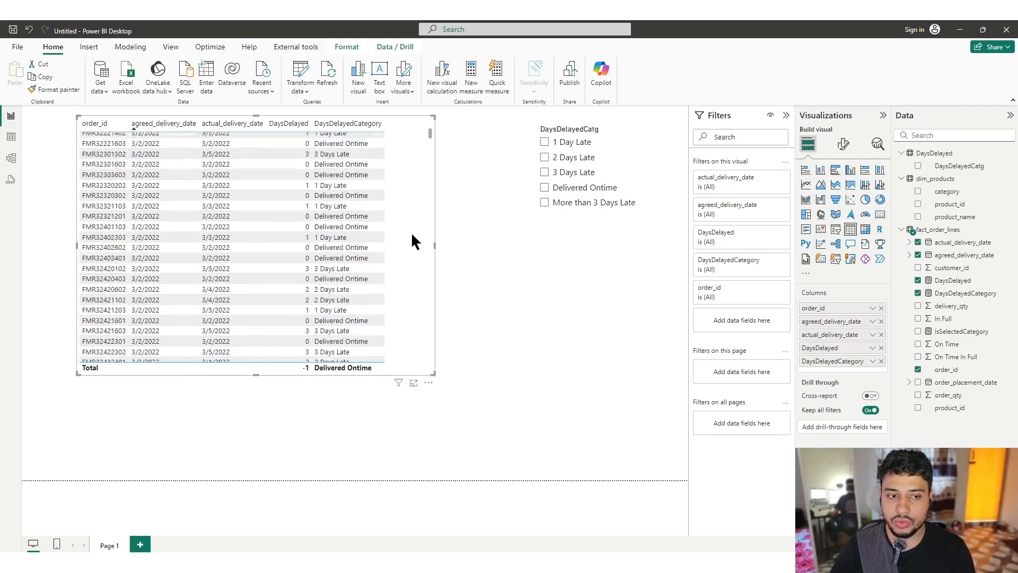
Create a new measure in fact_order_lines and name it FilteredDaysDelayed
{"action": "left_click", "coordinate": [956, 285]}
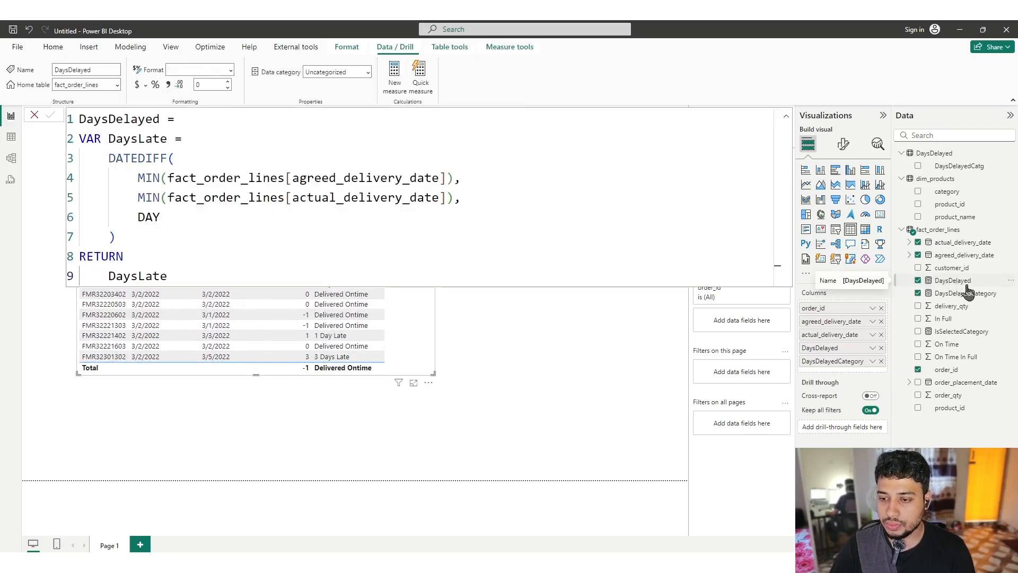
{"action": "right_click", "coordinate": [946, 289]}
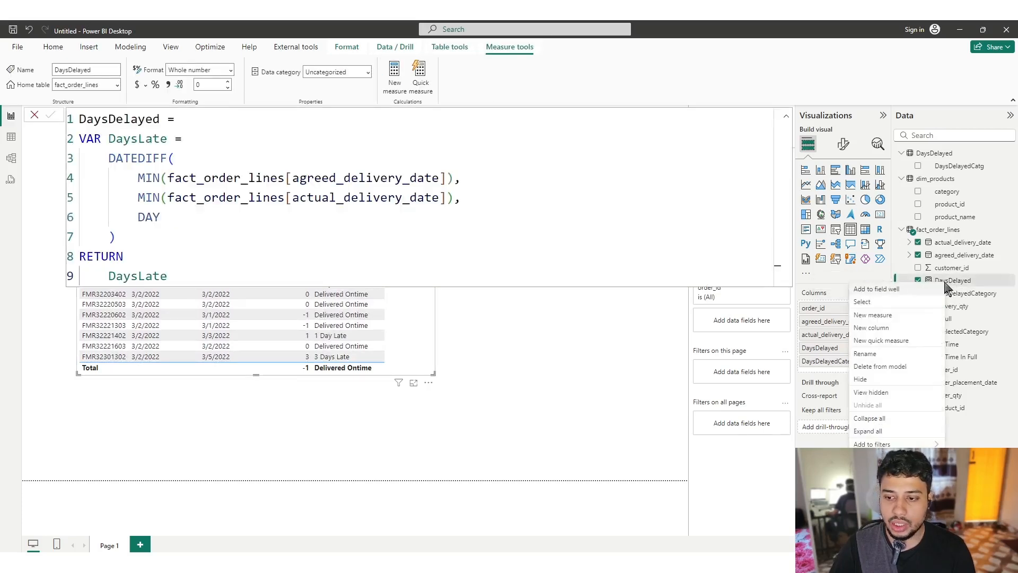
{"action": "left_click", "coordinate": [623, 260]}
{"action": "right_click", "coordinate": [949, 289]}
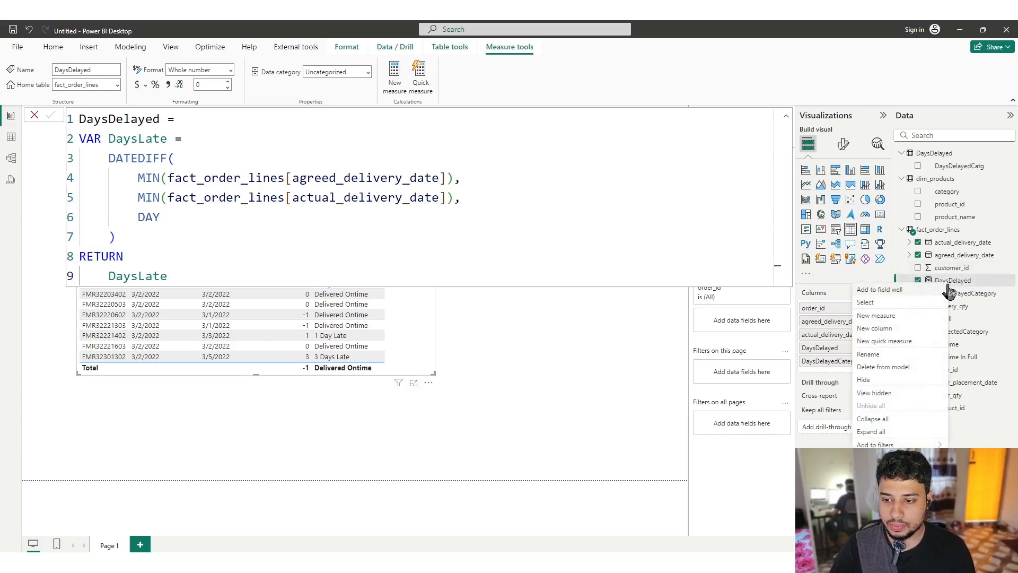
{"action": "left_click", "coordinate": [901, 316]}
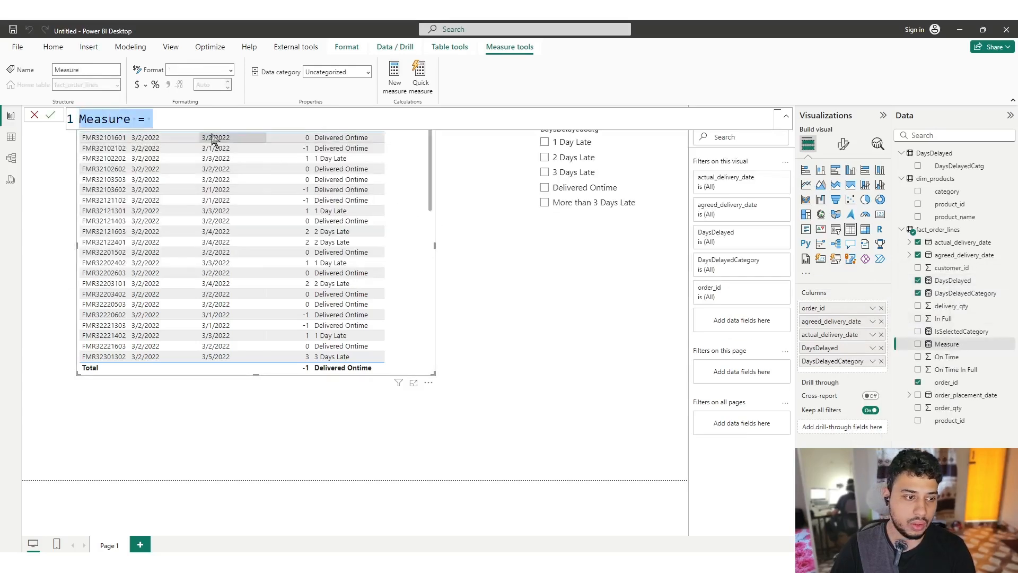
{"action": "type", "text": "Filtered"}
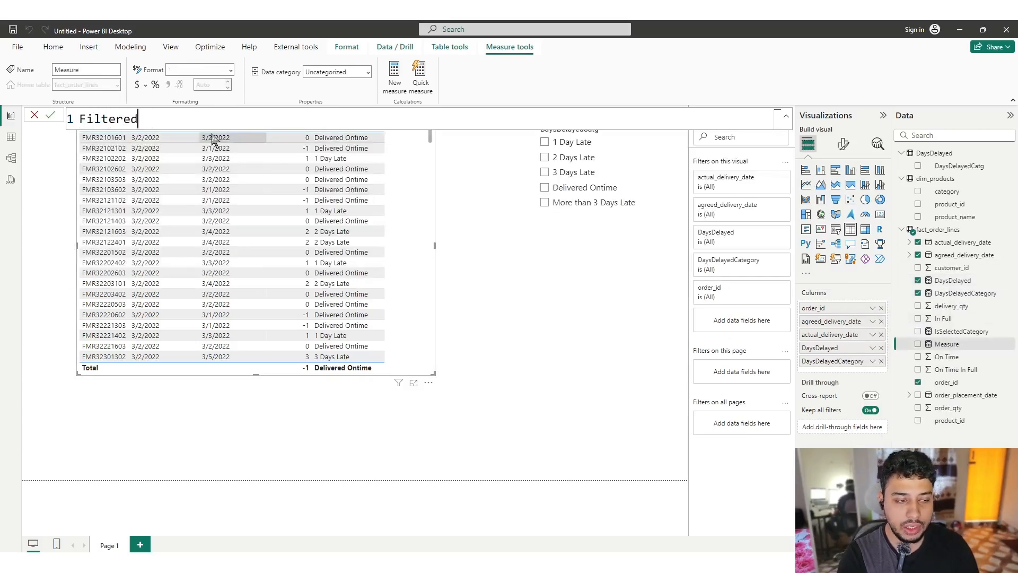
{"action": "type", "text": "DaysDelayed"}
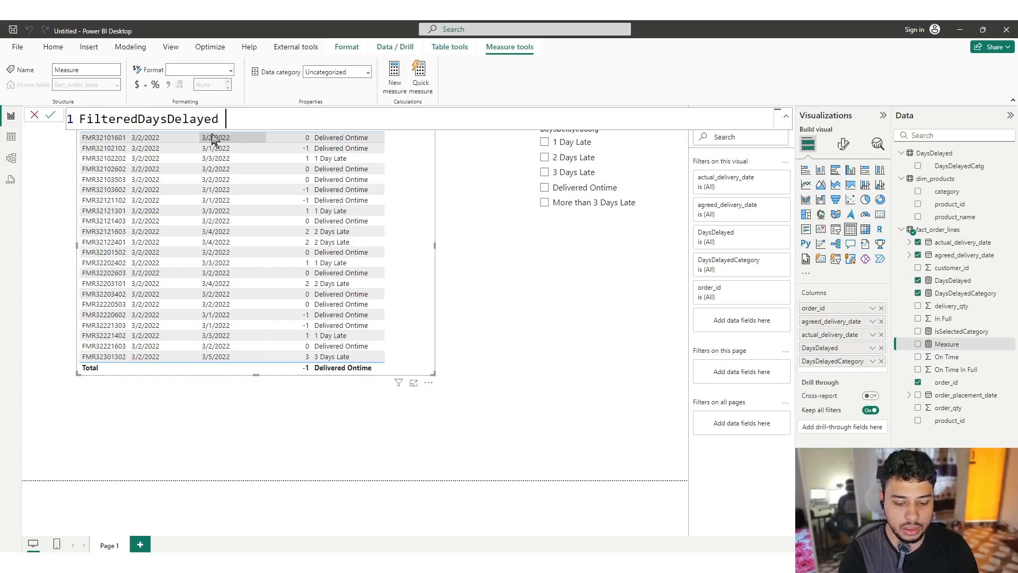
{"action": "type", "text": " ="}
Begin the measure's expression on a new line with CALCULATE, using [DaysDelayed] as its first argument
{"action": "key", "text": "shift+Return"}
{"action": "key", "text": "shift+Return"}
{"action": "type", "text": "cal"}
{"action": "key", "text": "Tab"}
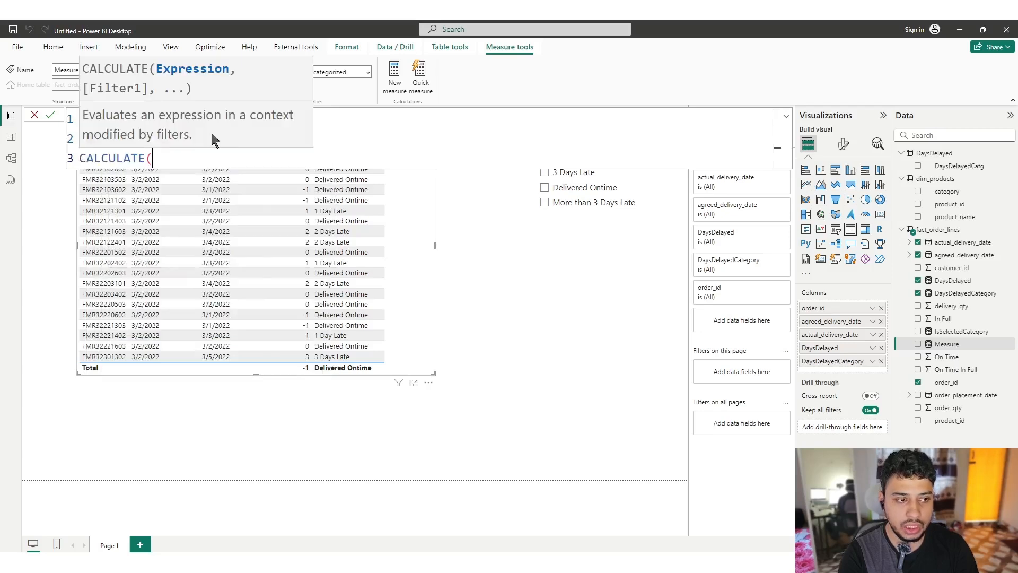
{"action": "type", "text": "days"}
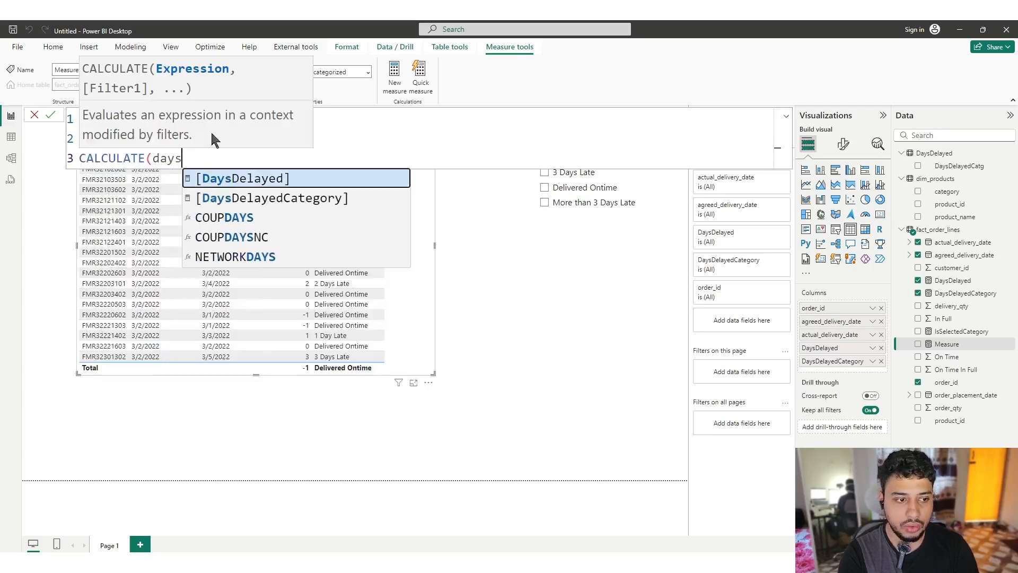
{"action": "key", "text": "Tab"}
{"action": "type", "text": ","}
{"action": "key", "text": "shift+Return"}
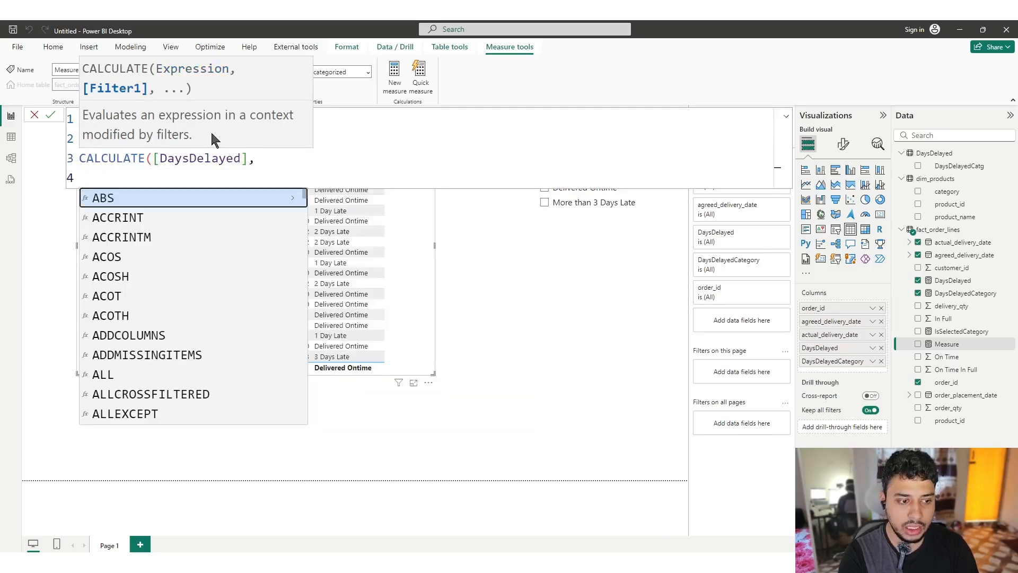
Add a FILTER function over the fact_order_lines table as CALCULATE's filter argument
{"action": "type", "text": "filt"}
{"action": "key", "text": "Tab"}
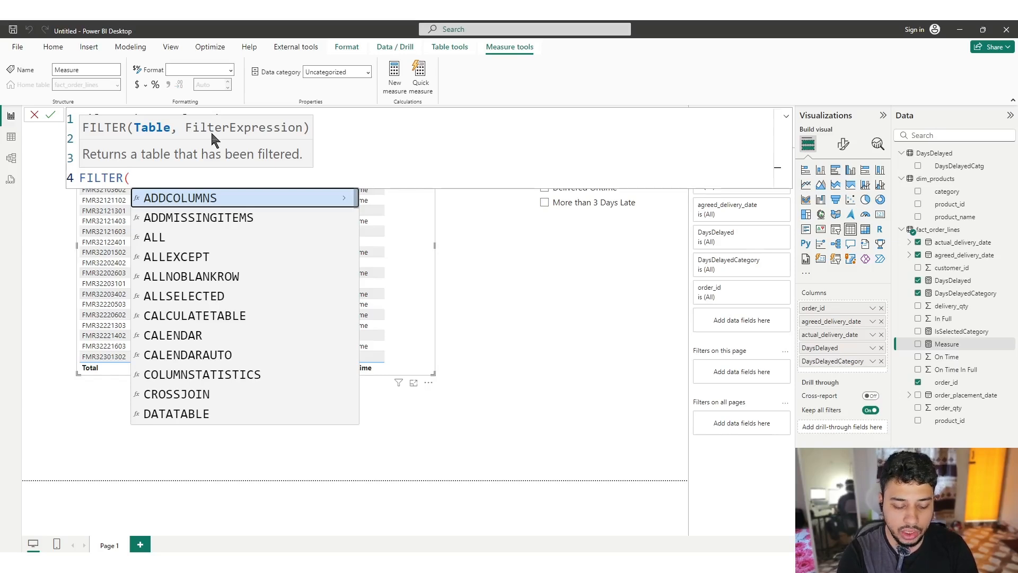
{"action": "type", "text": "fact"}
{"action": "key", "text": "Tab"}
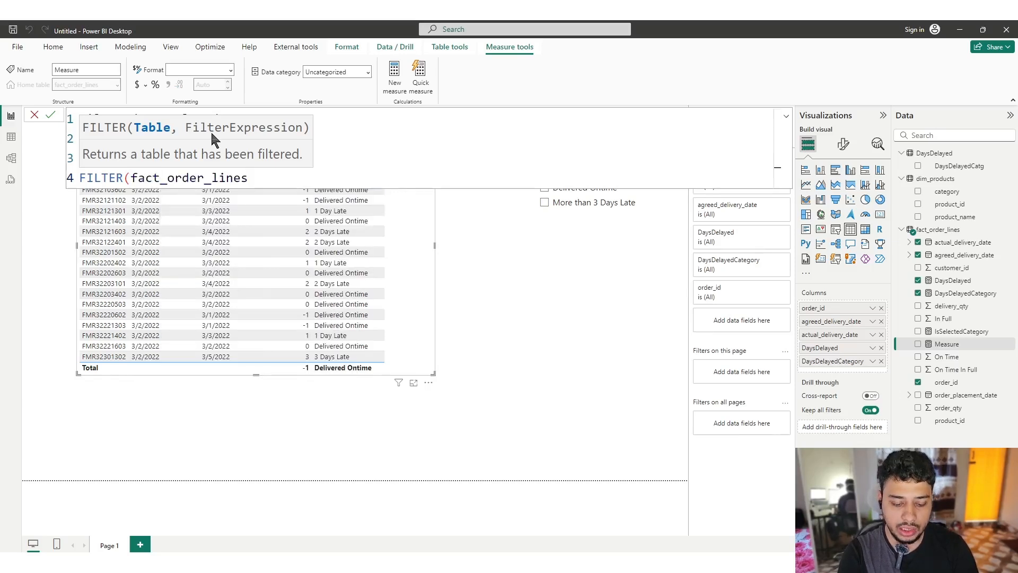
{"action": "type", "text": ","}
{"action": "key", "text": "shift+Return"}
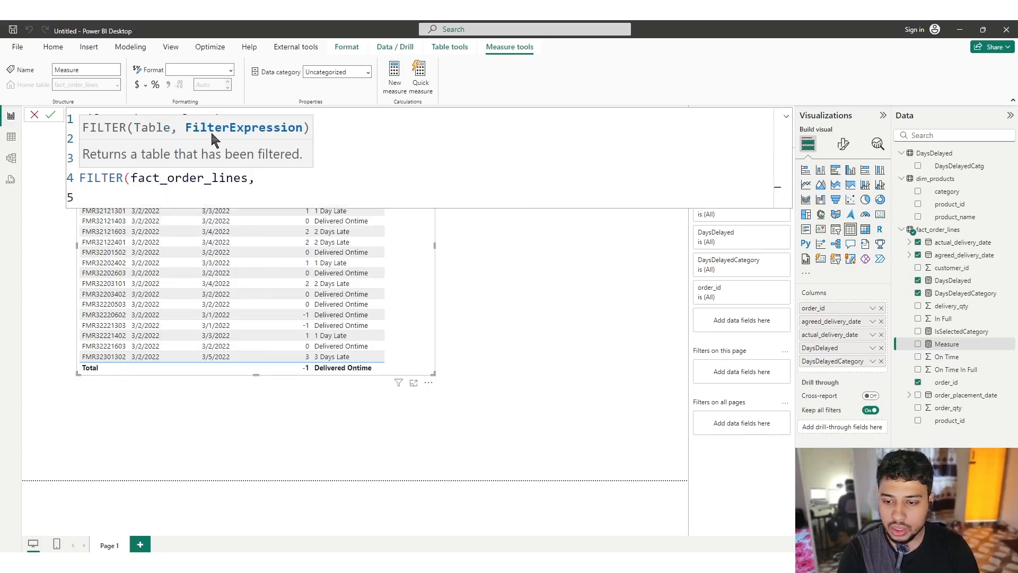
Set the filter condition to [DaysDelayedCategory] = SELECTEDVALUE(DaysDelayed[DaysDelayedCatg]) and close all open parentheses
{"action": "type", "text": "days"}
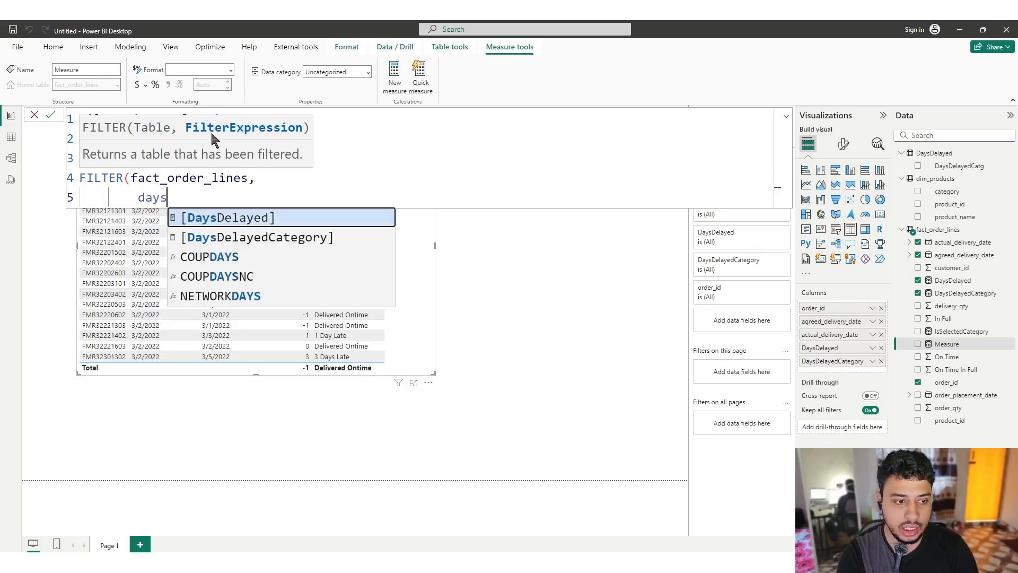
{"action": "key", "text": "Down"}
{"action": "key", "text": "Tab"}
{"action": "type", "text": "= "}
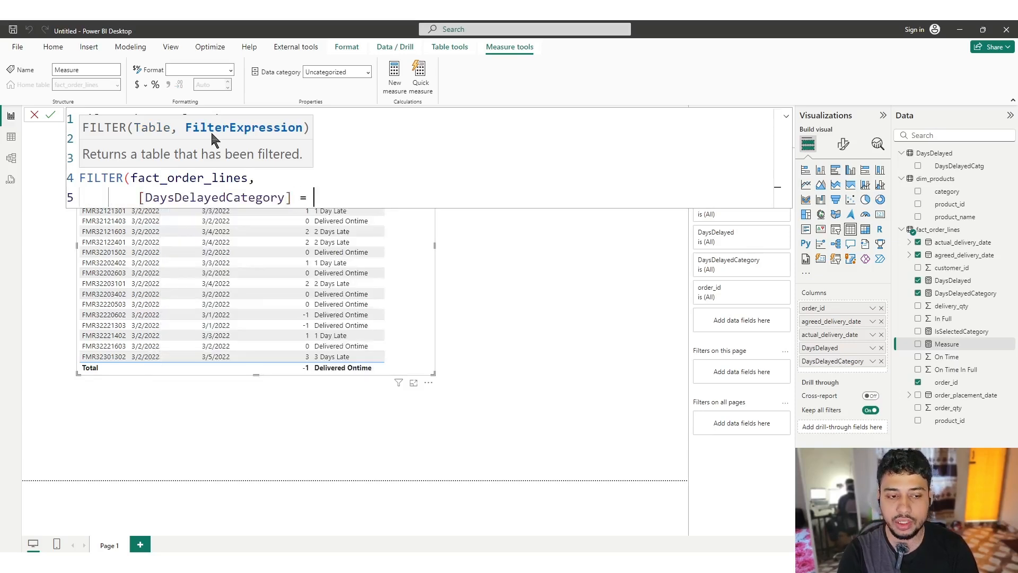
{"action": "type", "text": "selec"}
{"action": "key", "text": "Down"}
{"action": "key", "text": "Down"}
{"action": "key", "text": "Down"}
{"action": "key", "text": "Down"}
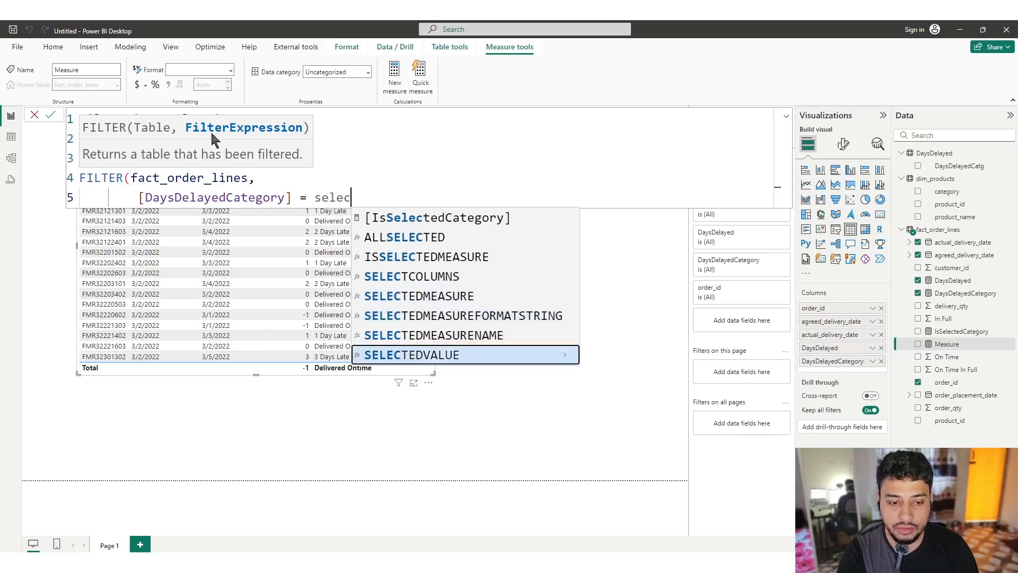
{"action": "key", "text": "Tab"}
{"action": "key", "text": "Down"}
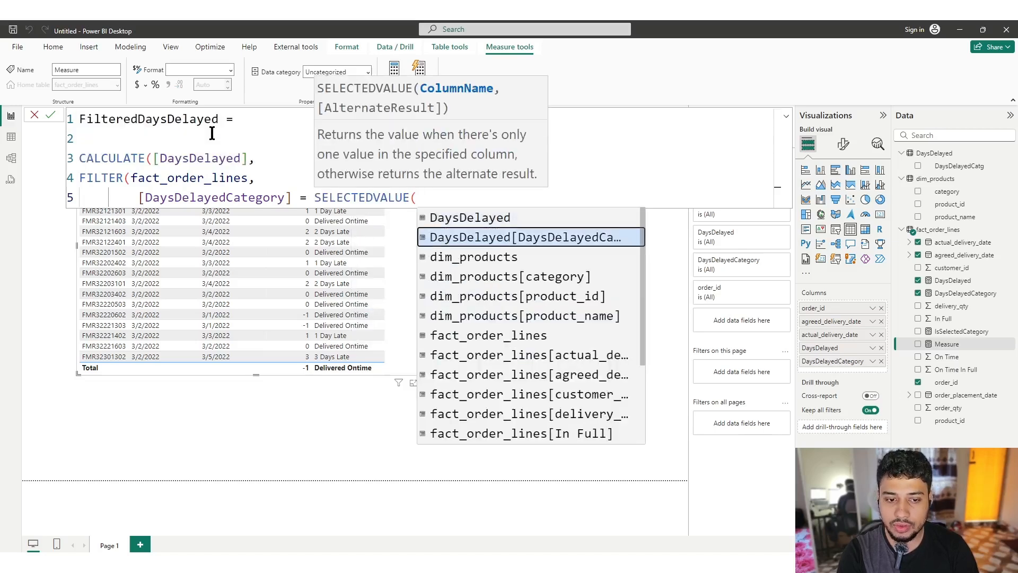
{"action": "key", "text": "Tab"}
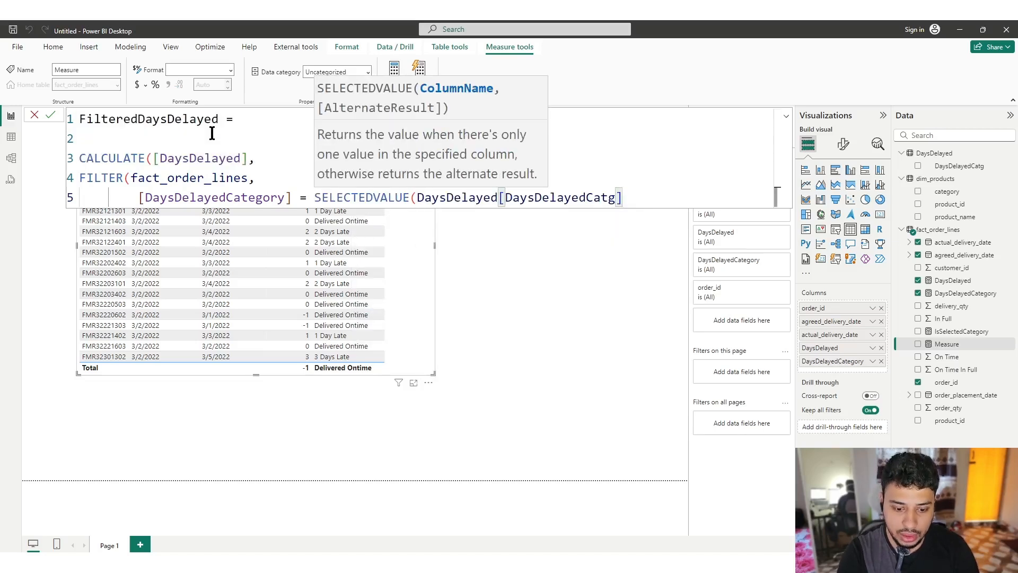
{"action": "type", "text": ")))"}
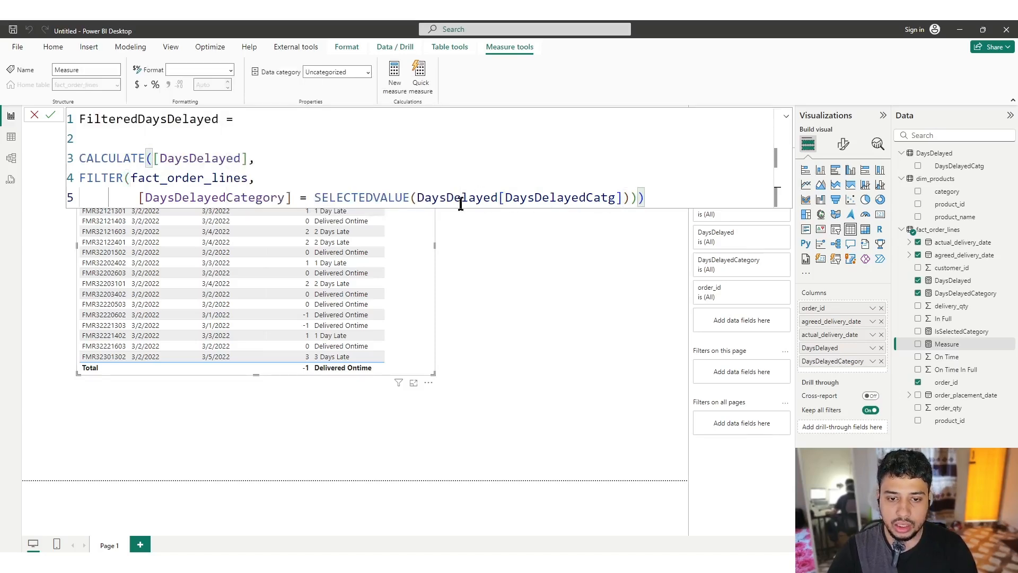
Commit the FilteredDaysDelayed measure and close its formula editor
{"action": "key", "text": "Return"}
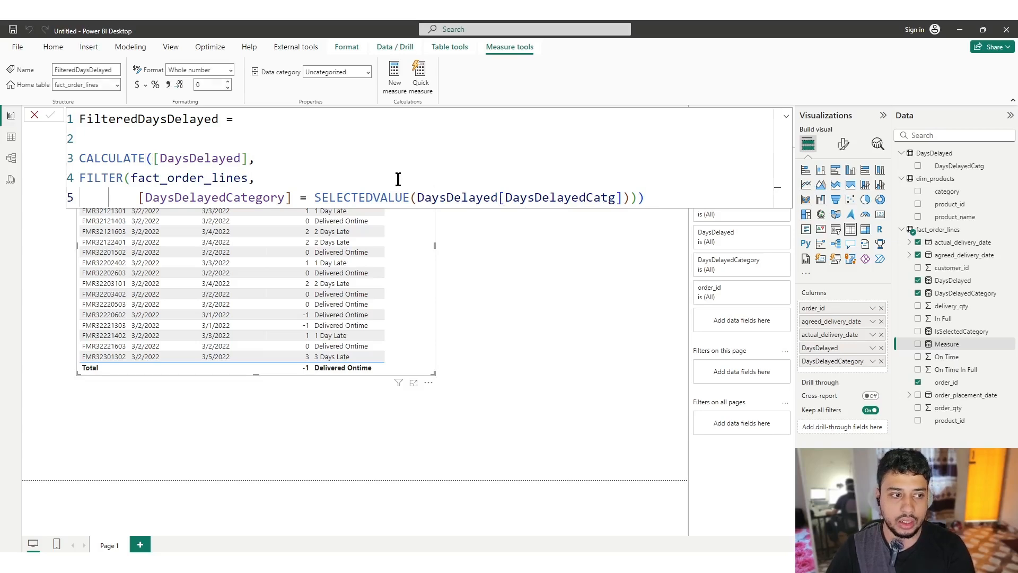
{"action": "left_click", "coordinate": [34, 116]}
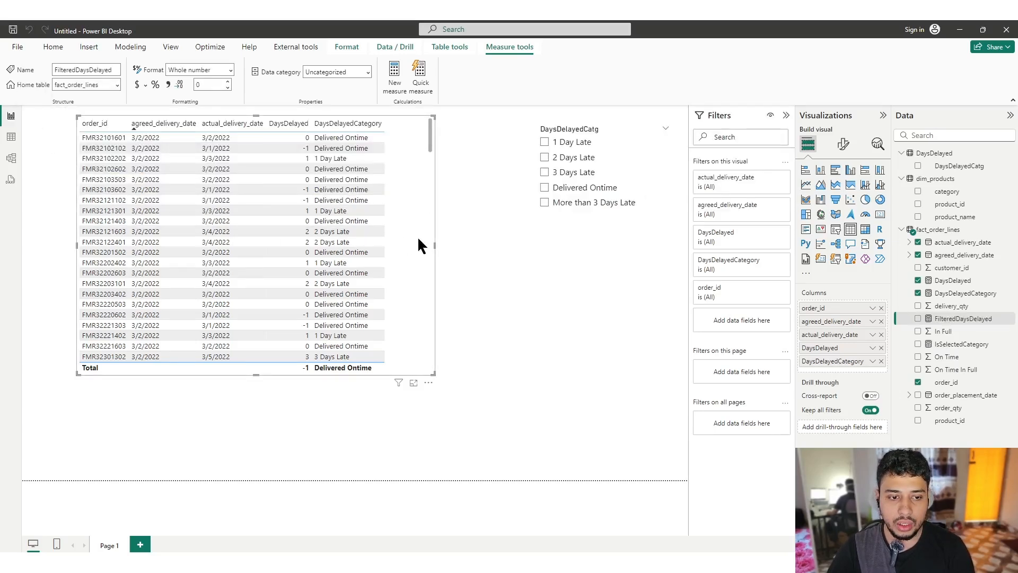
{"action": "scroll", "coordinate": [405, 239], "scroll_direction": "down", "scroll_amount": 5}
{"action": "scroll", "coordinate": [404, 236], "scroll_direction": "up", "scroll_amount": 5}
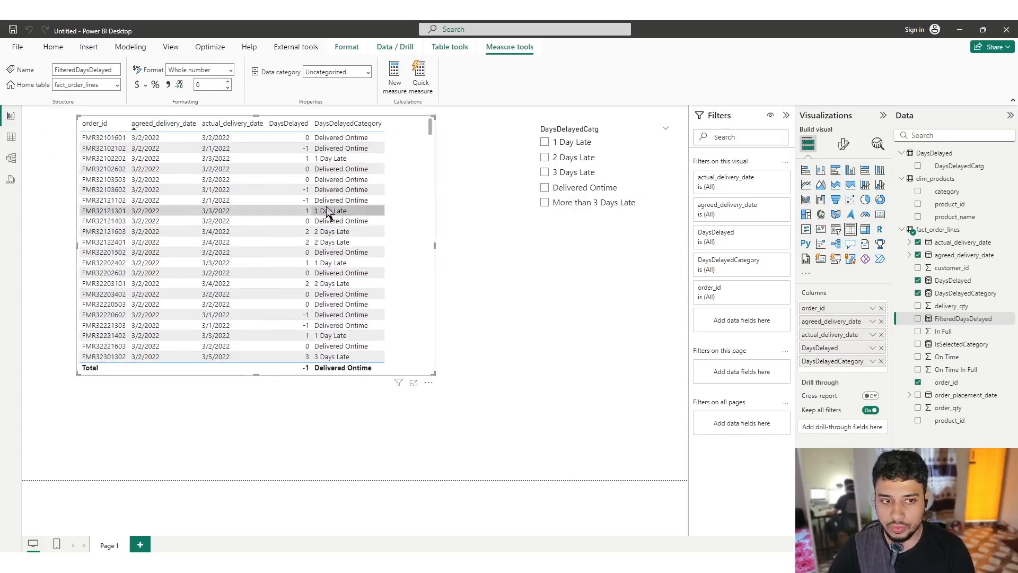
Replace DaysDelayed and DaysDelayedCategory in the orders table visual with the FilteredDaysDelayed measure
{"action": "left_click", "coordinate": [882, 348]}
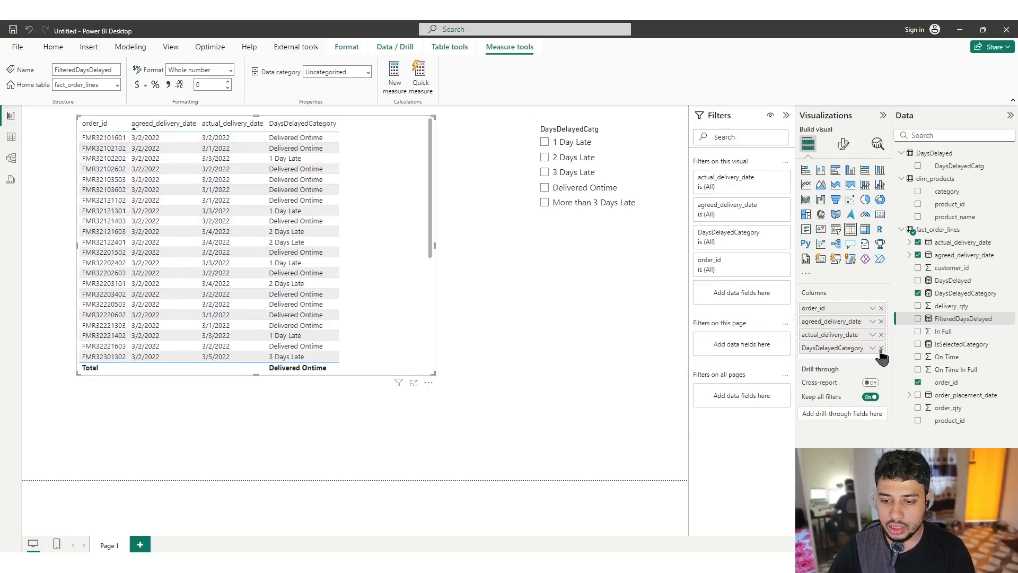
{"action": "left_click", "coordinate": [881, 348]}
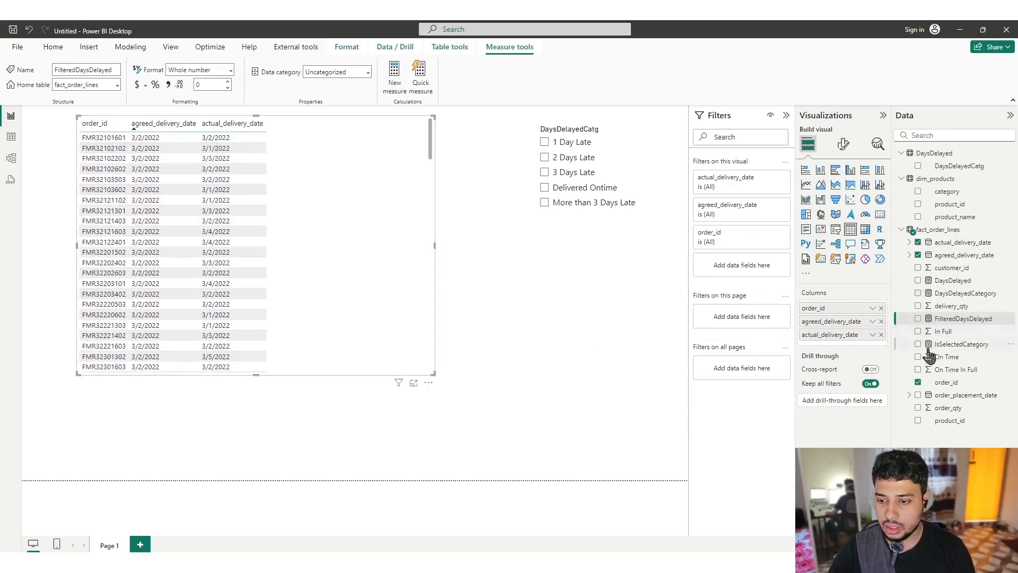
{"action": "left_click", "coordinate": [918, 280]}
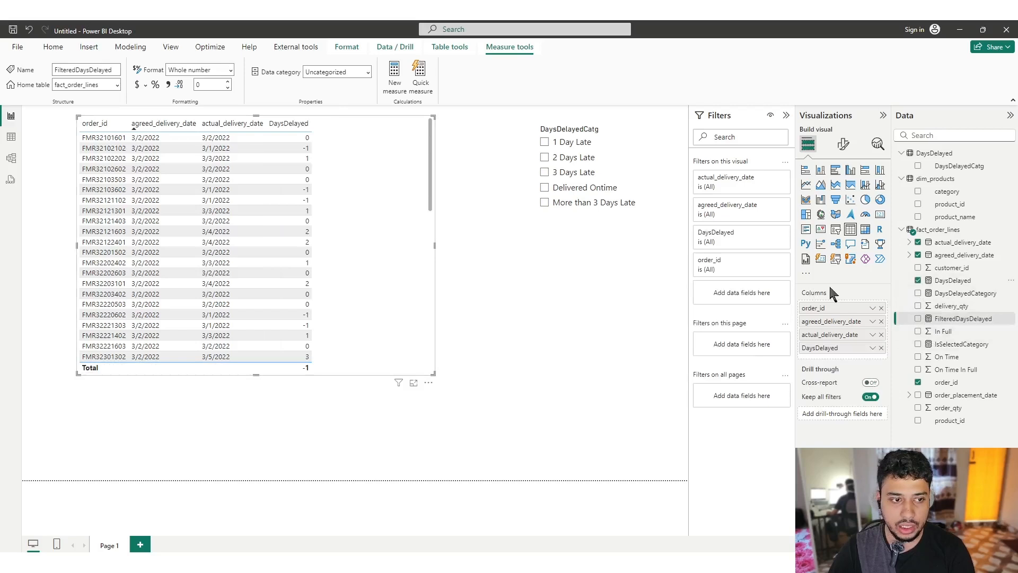
{"action": "left_click", "coordinate": [917, 280]}
{"action": "left_click", "coordinate": [918, 318]}
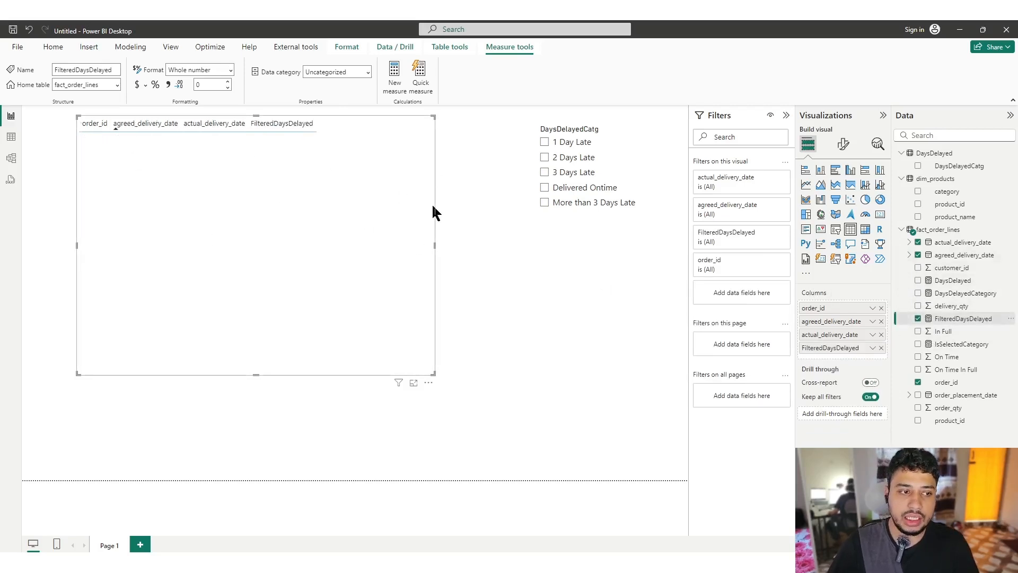
Test the DaysDelayedCatg slicer on the orders table with 1 Day Late, 2 Days Late and Delivered Ontime one at a time, then deselect all
{"action": "left_click", "coordinate": [543, 143]}
{"action": "scroll", "coordinate": [272, 254], "scroll_direction": "down", "scroll_amount": 5}
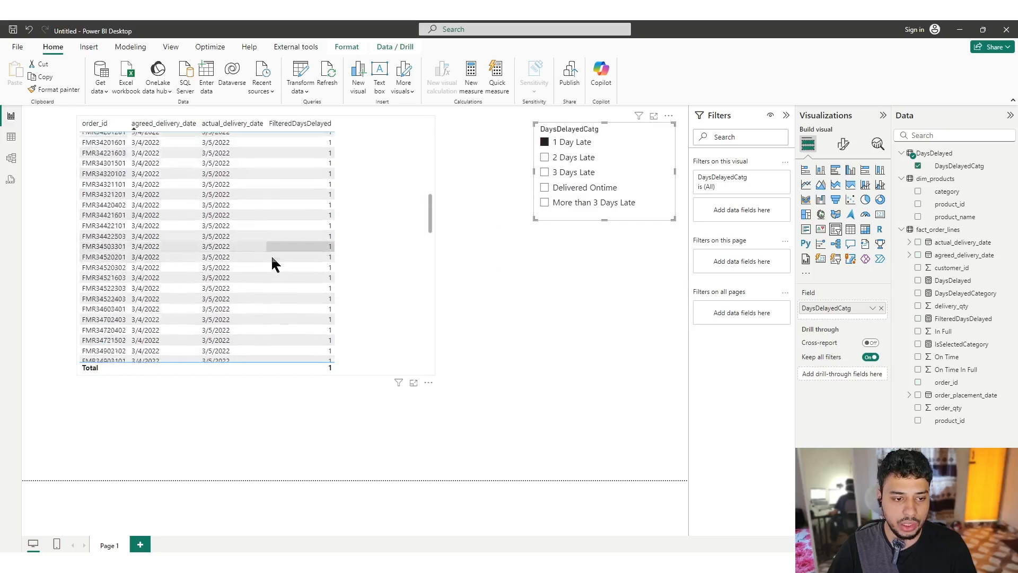
{"action": "scroll", "coordinate": [272, 260], "scroll_direction": "up", "scroll_amount": 5}
{"action": "left_click", "coordinate": [544, 158]}
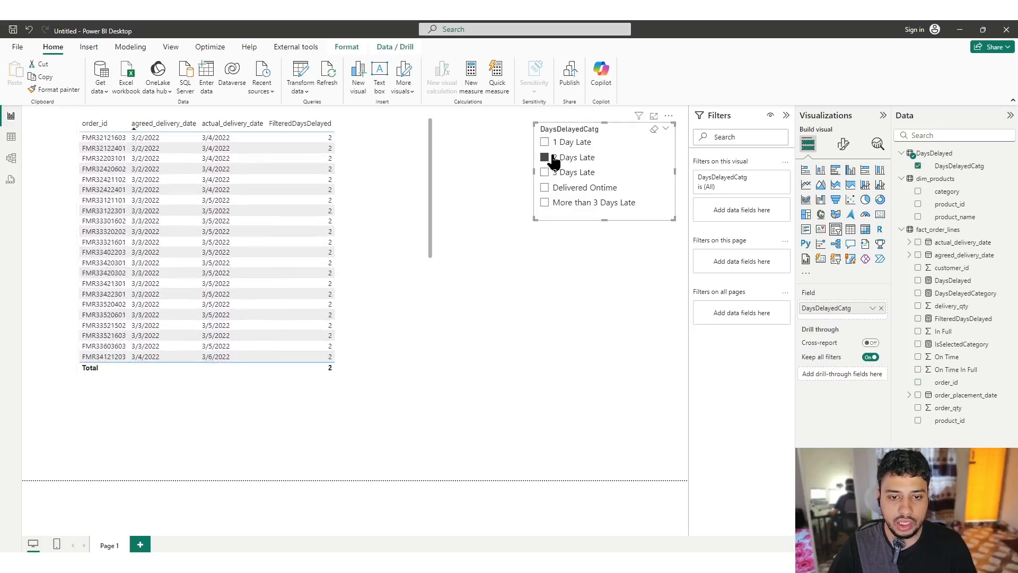
{"action": "scroll", "coordinate": [347, 228], "scroll_direction": "down", "scroll_amount": 5}
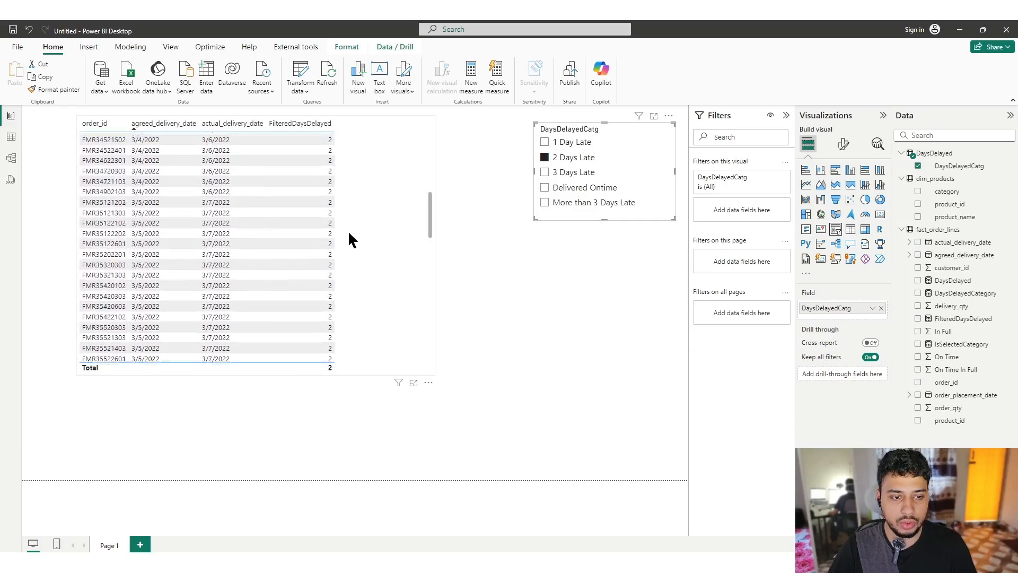
{"action": "left_click", "coordinate": [545, 203]}
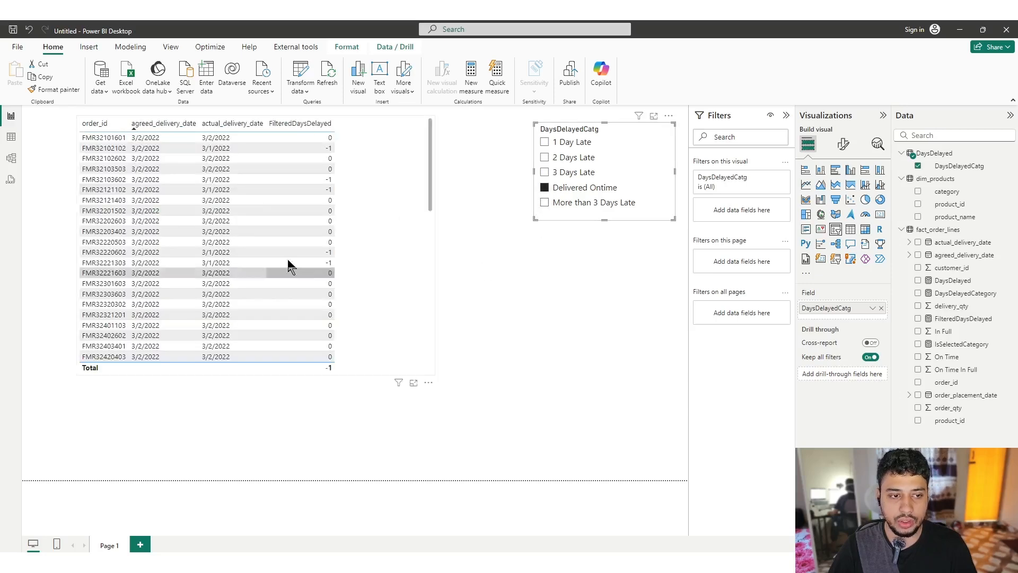
{"action": "scroll", "coordinate": [393, 225], "scroll_direction": "down", "scroll_amount": 5}
{"action": "scroll", "coordinate": [391, 249], "scroll_direction": "up", "scroll_amount": 5}
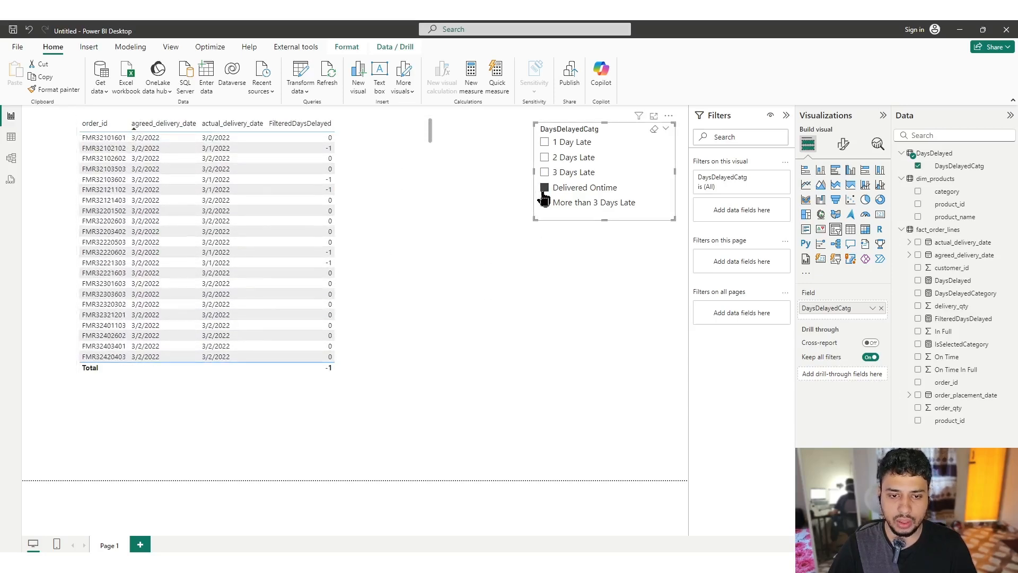
{"action": "left_click", "coordinate": [545, 189]}
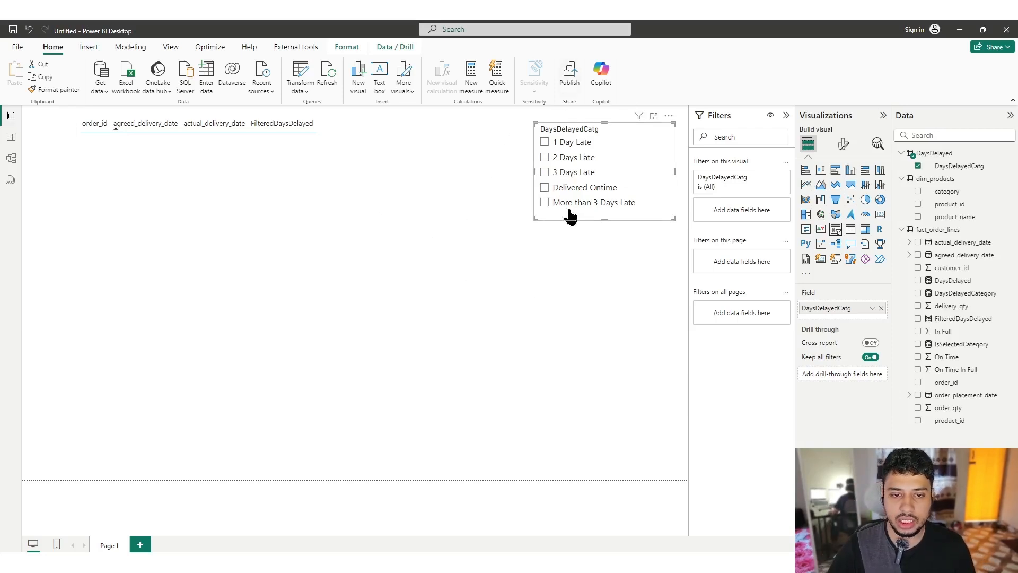
Add DaysDelayedCatg from the DaysDelayed table as the last column of the orders table visual and look through its rows
{"action": "left_click", "coordinate": [411, 234]}
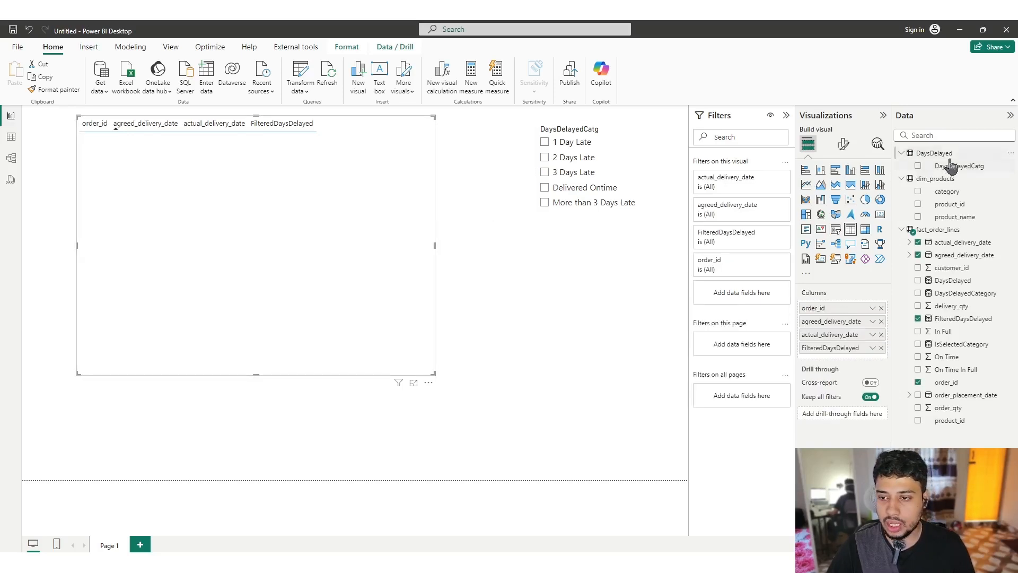
{"action": "left_click_drag", "start_coordinate": [957, 167], "coordinate": [843, 364]}
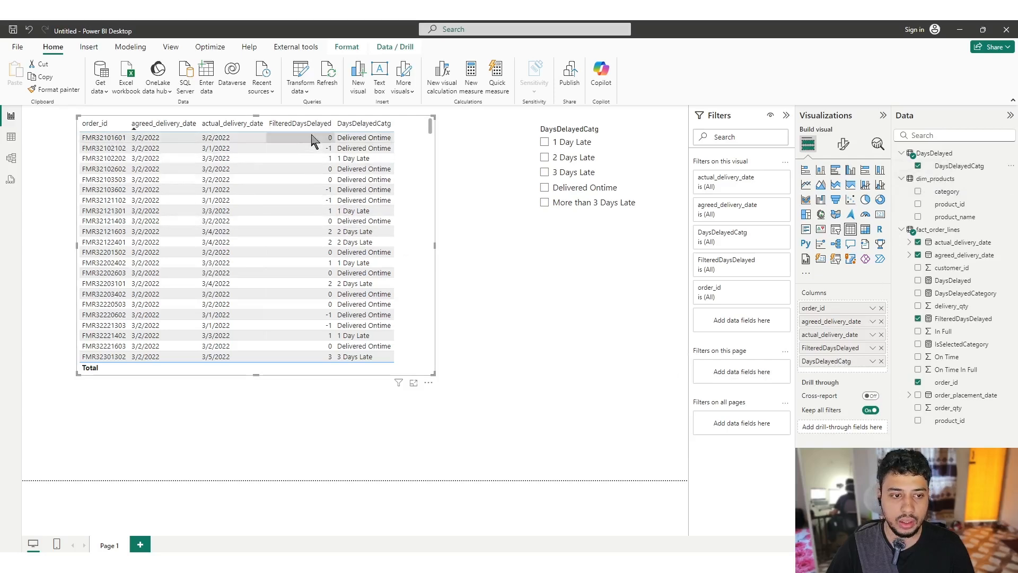
{"action": "scroll", "coordinate": [414, 234], "scroll_direction": "down", "scroll_amount": 10}
{"action": "scroll", "coordinate": [414, 262], "scroll_direction": "up", "scroll_amount": 10}
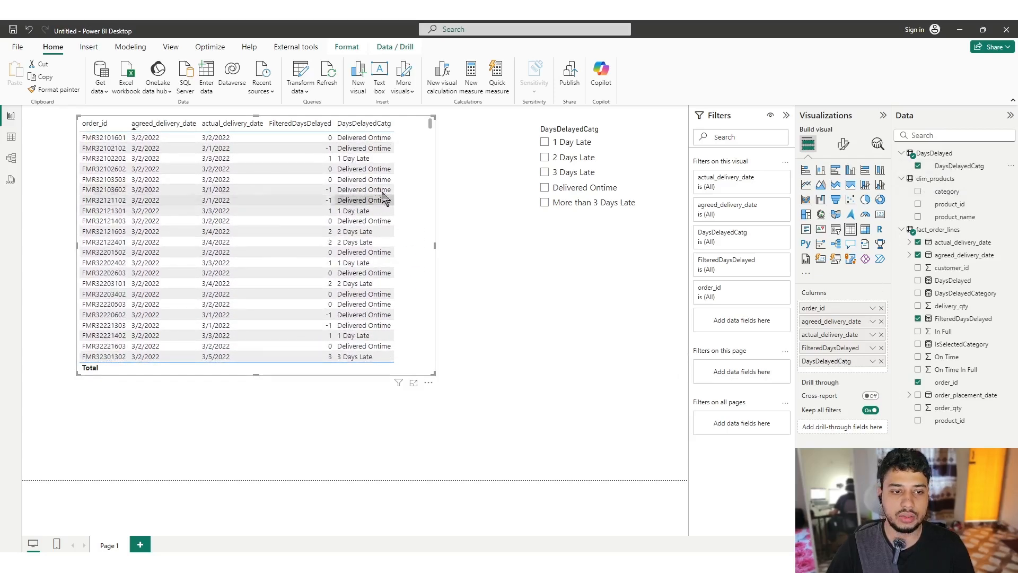
Test the slicer with 1 Day Late alone and with 2 Days Late and 3 Days Late together, then clear the selection
{"action": "left_click", "coordinate": [545, 143]}
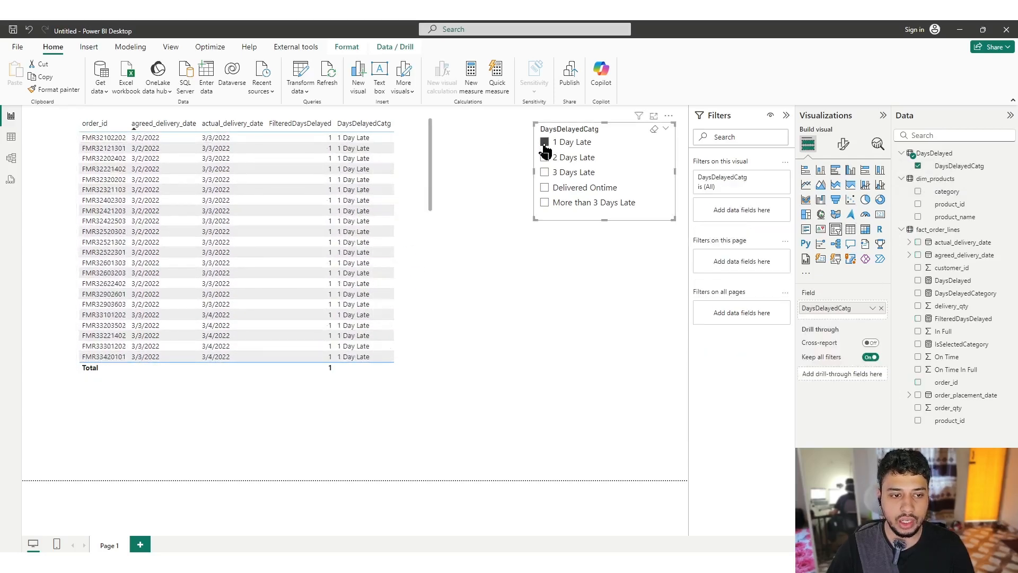
{"action": "left_click", "coordinate": [545, 144]}
{"action": "left_click", "coordinate": [544, 157]}
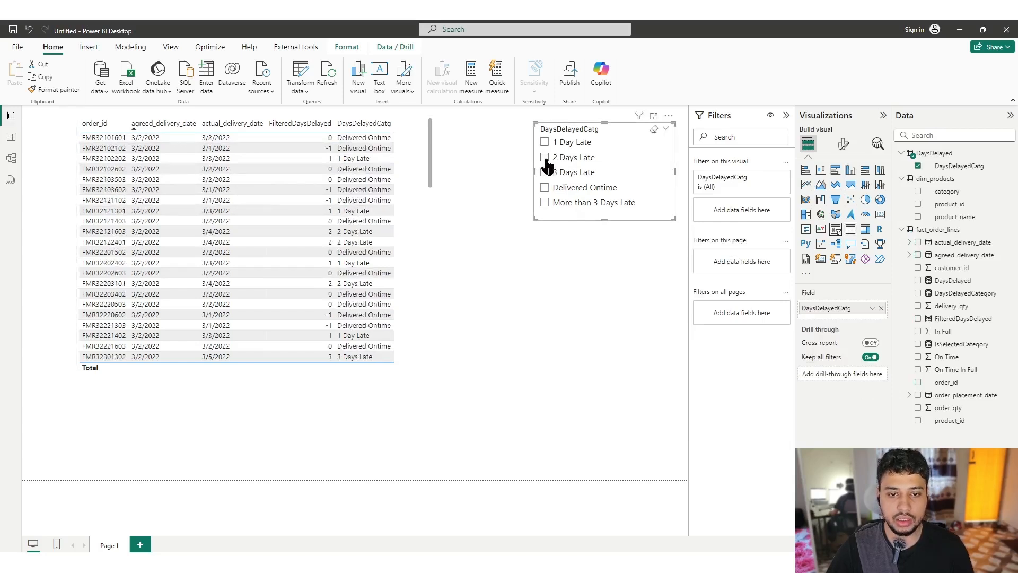
{"action": "left_click", "coordinate": [545, 172], "text": "ctrl"}
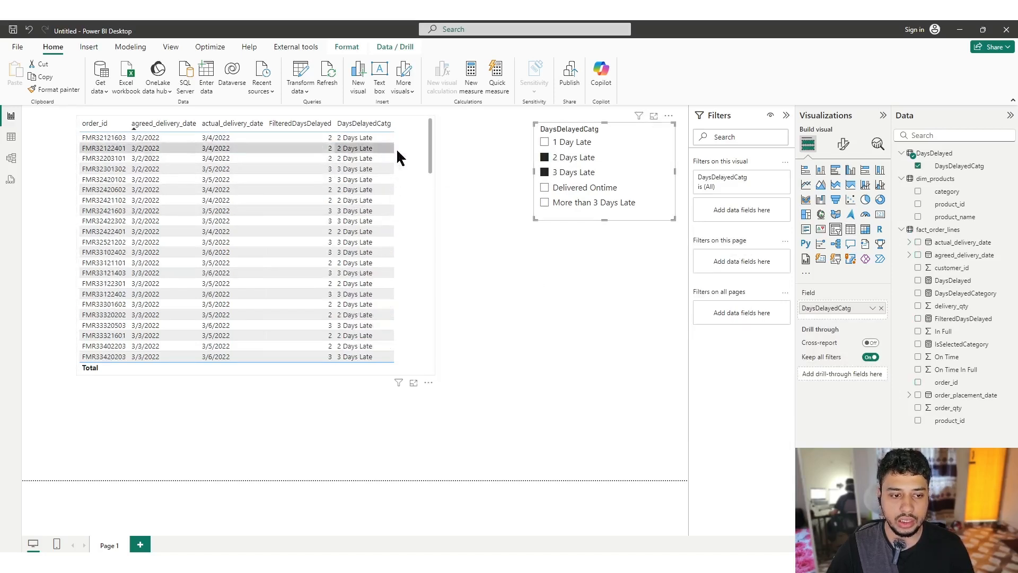
{"action": "mouse_move", "coordinate": [430, 136]}
{"action": "left_mouse_down"}
{"action": "mouse_move", "coordinate": [429, 170]}
{"action": "mouse_move", "coordinate": [430, 124]}
{"action": "left_mouse_up"}
{"action": "left_click", "coordinate": [347, 198]}
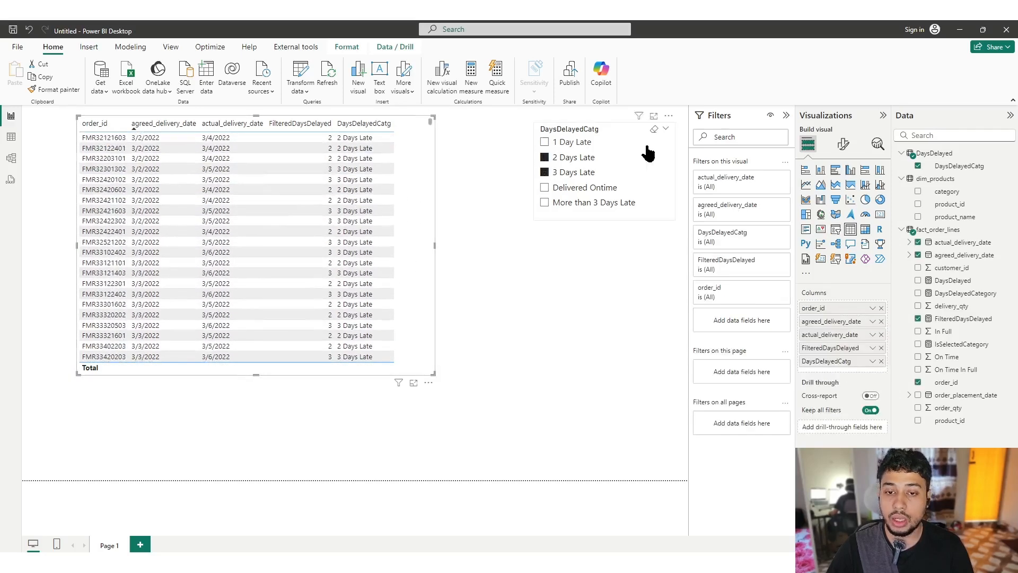
{"action": "left_click", "coordinate": [654, 130]}
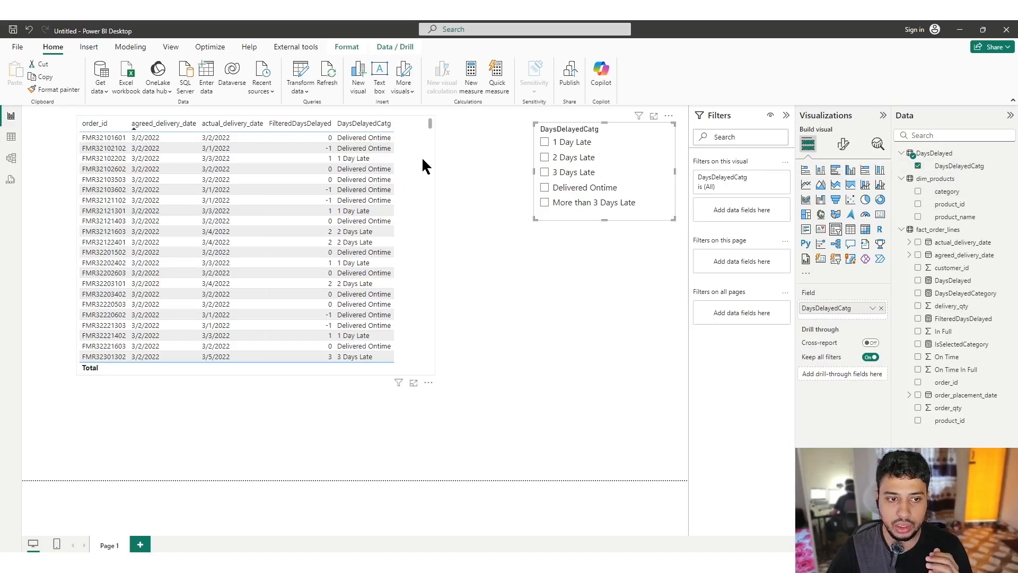
{"action": "left_click_drag", "start_coordinate": [840, 308], "coordinate": [723, 298]}
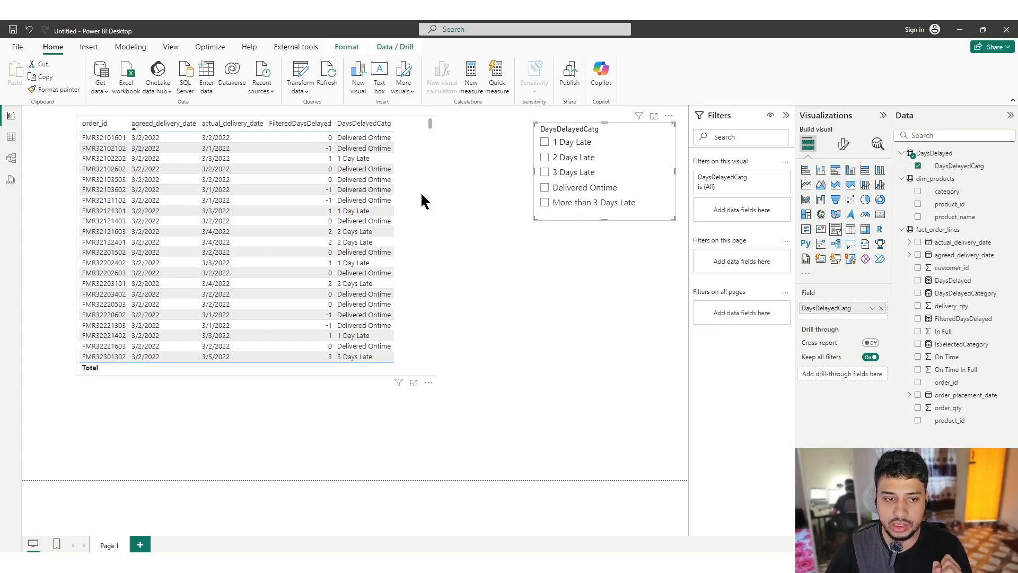
{"action": "left_click", "coordinate": [421, 190]}
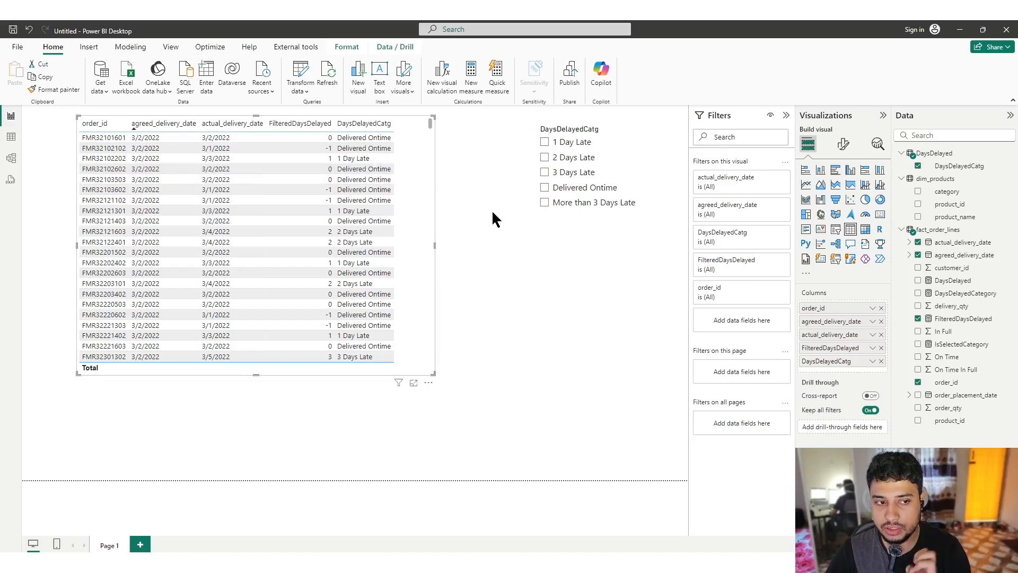
Filter the orders table by 2 Days Late plus 3 Days Late again, check its rows, and clear the slicer
{"action": "left_click", "coordinate": [545, 158]}
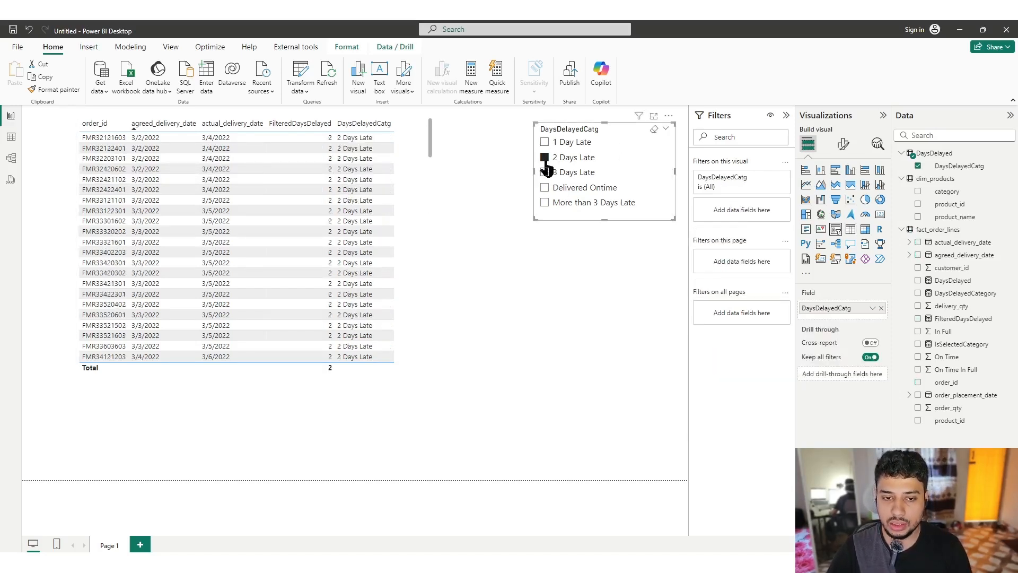
{"action": "left_click", "coordinate": [545, 173], "text": "ctrl"}
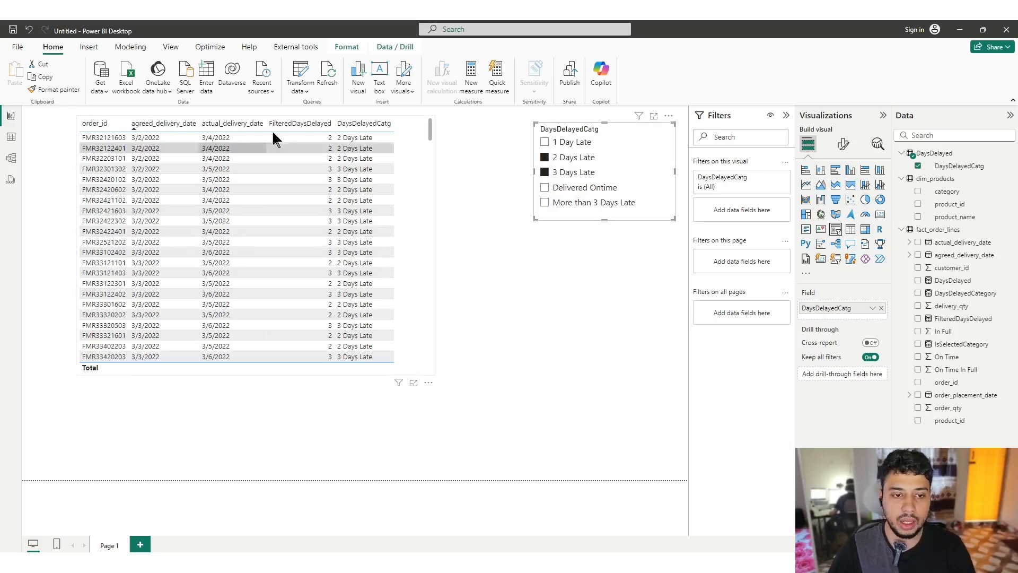
{"action": "scroll", "coordinate": [297, 212], "scroll_direction": "down", "scroll_amount": 4}
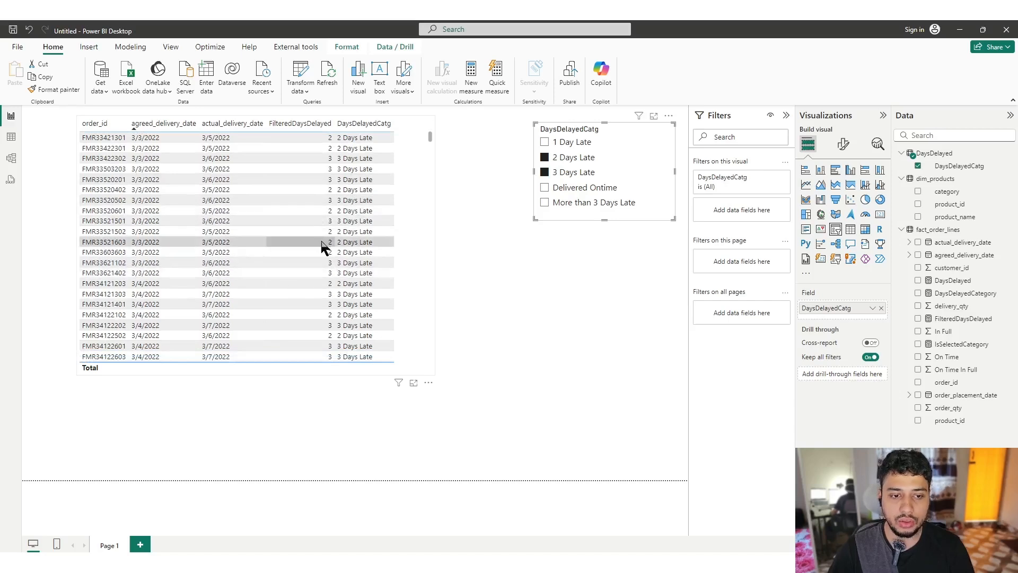
{"action": "scroll", "coordinate": [370, 248], "scroll_direction": "up", "scroll_amount": 4}
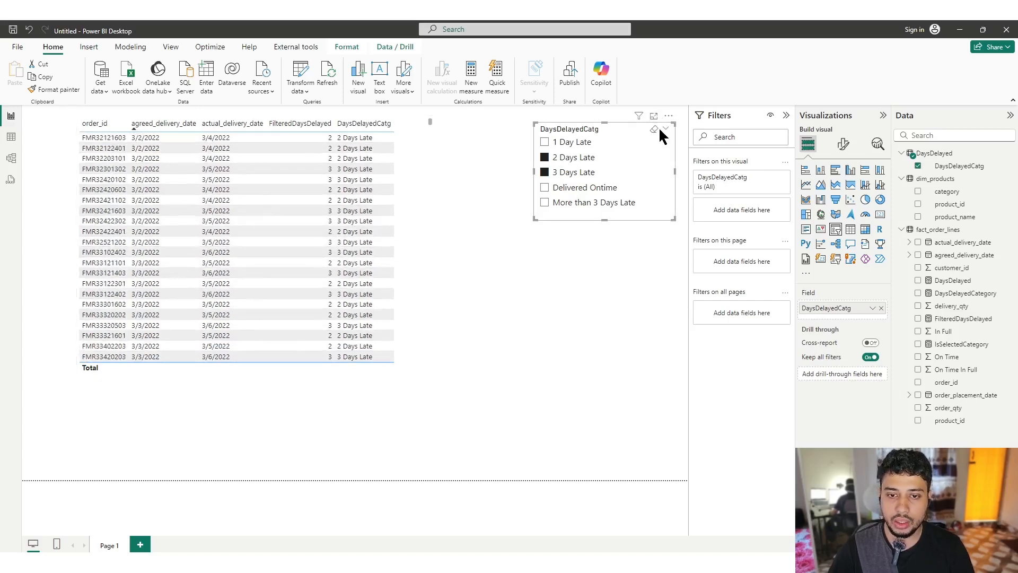
{"action": "left_click", "coordinate": [654, 130]}
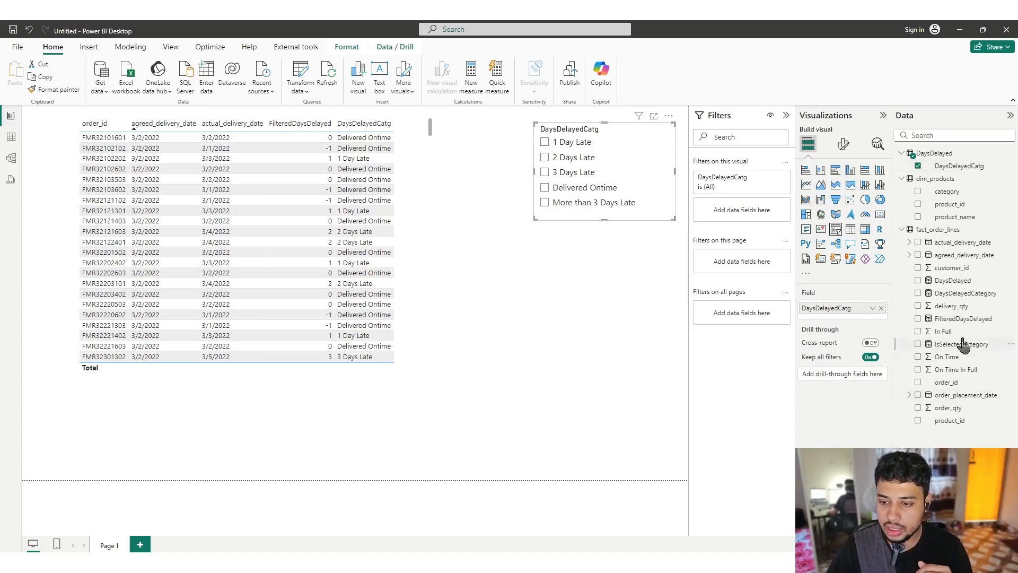
Review the DAX formulas of the DaysDelayed and DaysDelayedCategory measures, then close the formula editor
{"action": "left_click", "coordinate": [419, 248]}
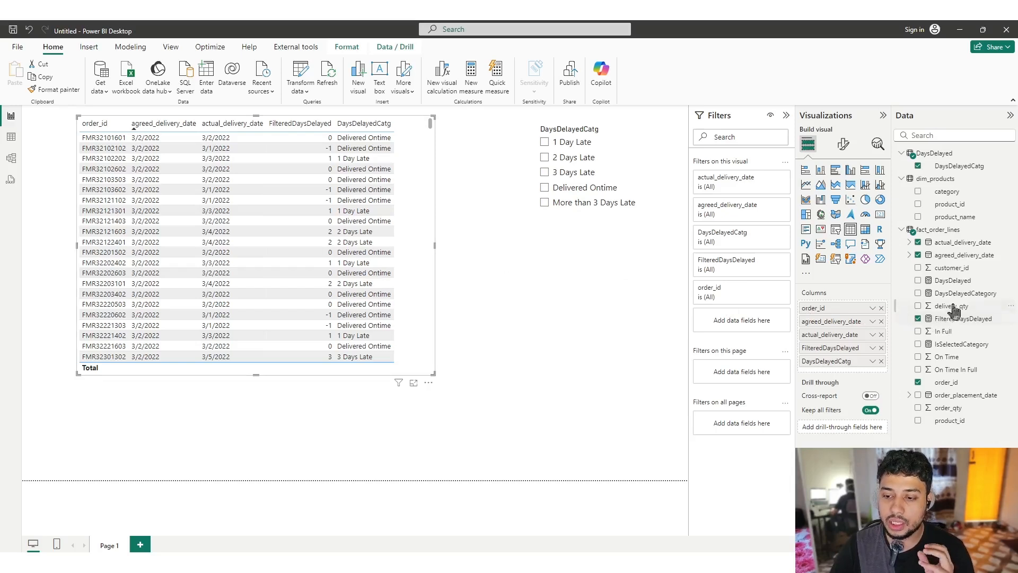
{"action": "left_click", "coordinate": [952, 280]}
{"action": "left_click", "coordinate": [954, 293]}
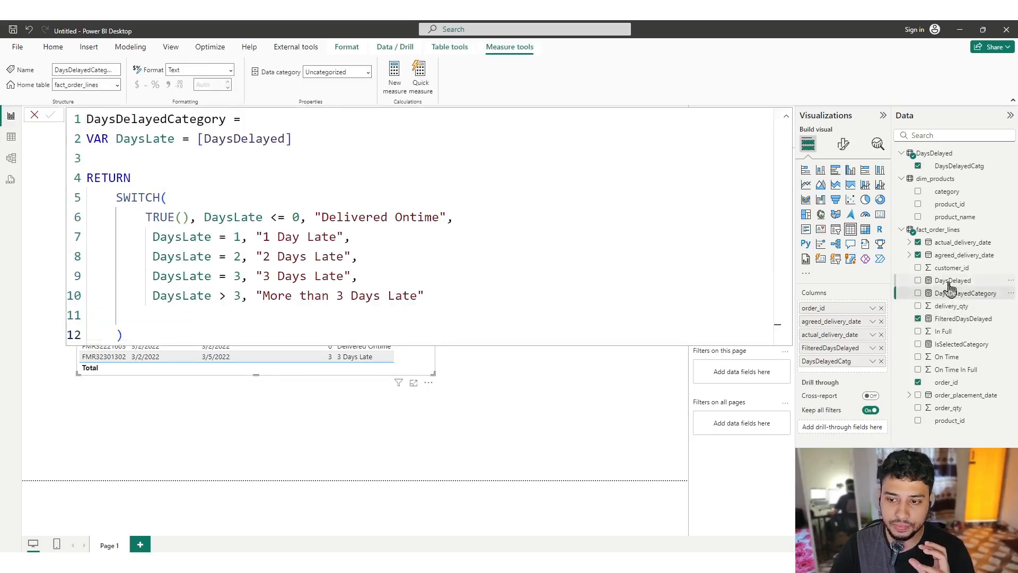
{"action": "left_click", "coordinate": [953, 280]}
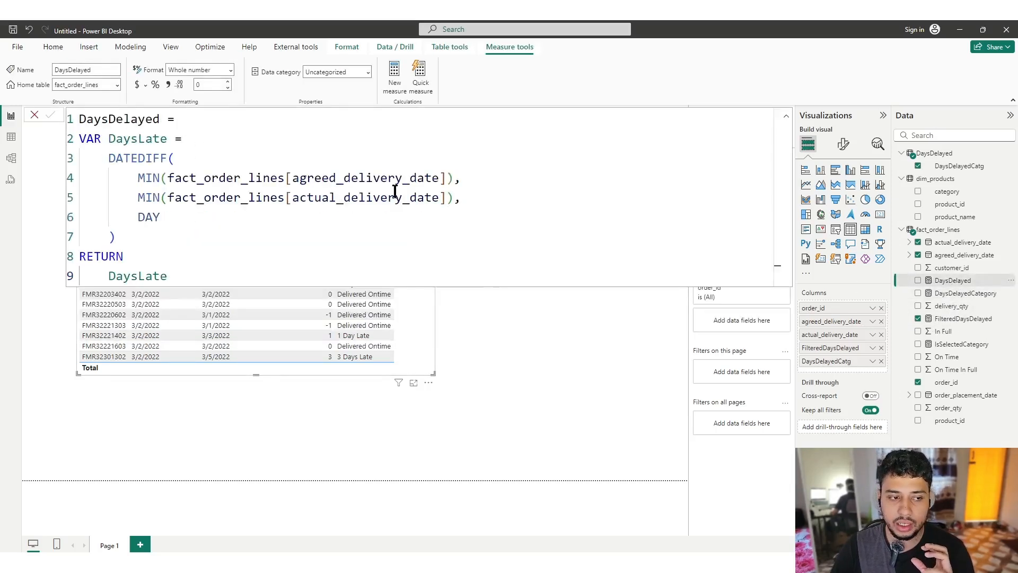
{"action": "left_click", "coordinate": [949, 292]}
{"action": "left_click", "coordinate": [438, 296]}
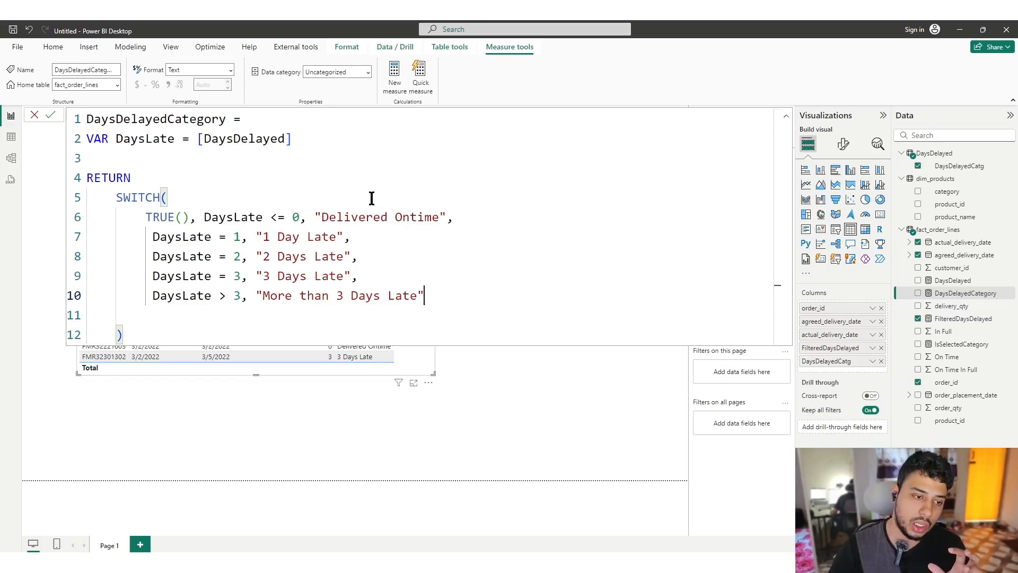
{"action": "left_click", "coordinate": [552, 369]}
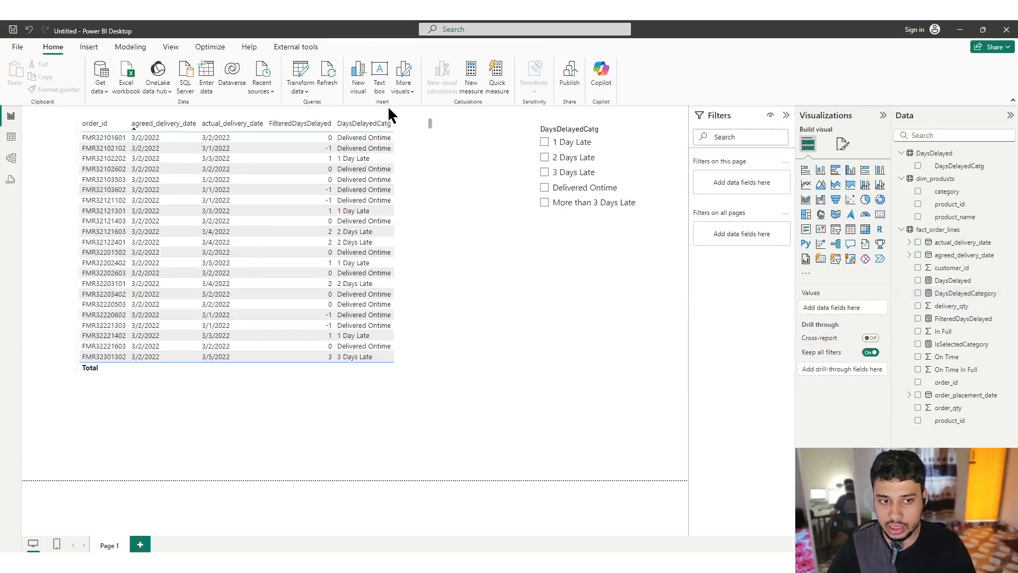